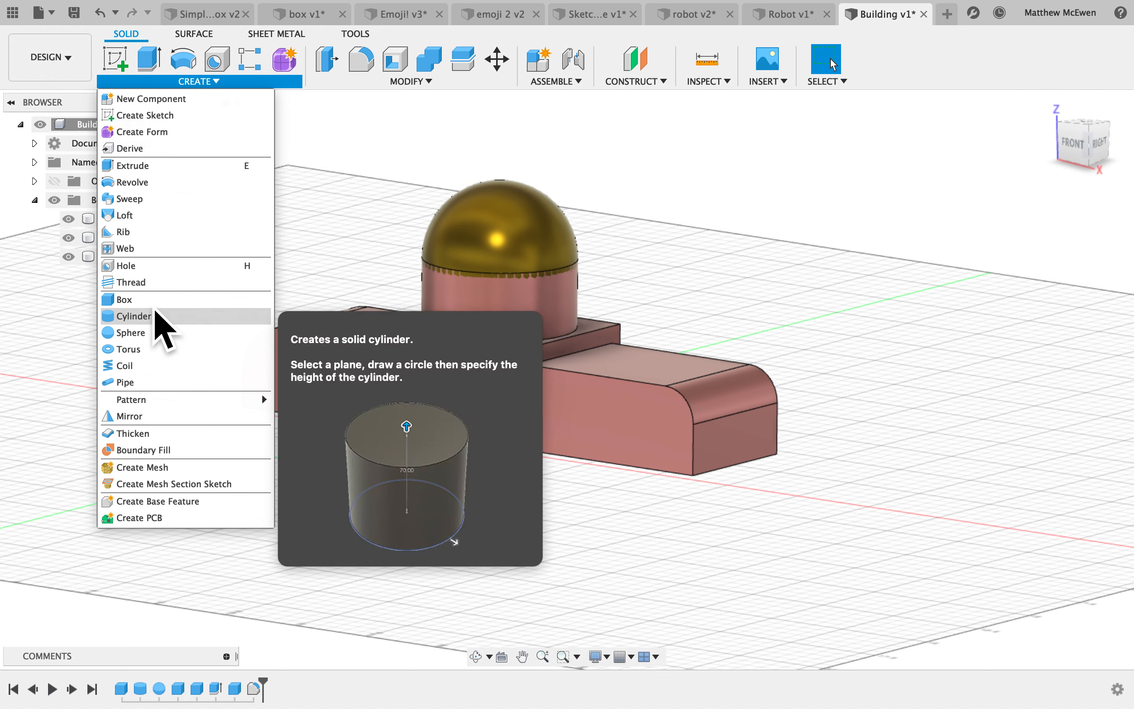
left_click(389, 87)
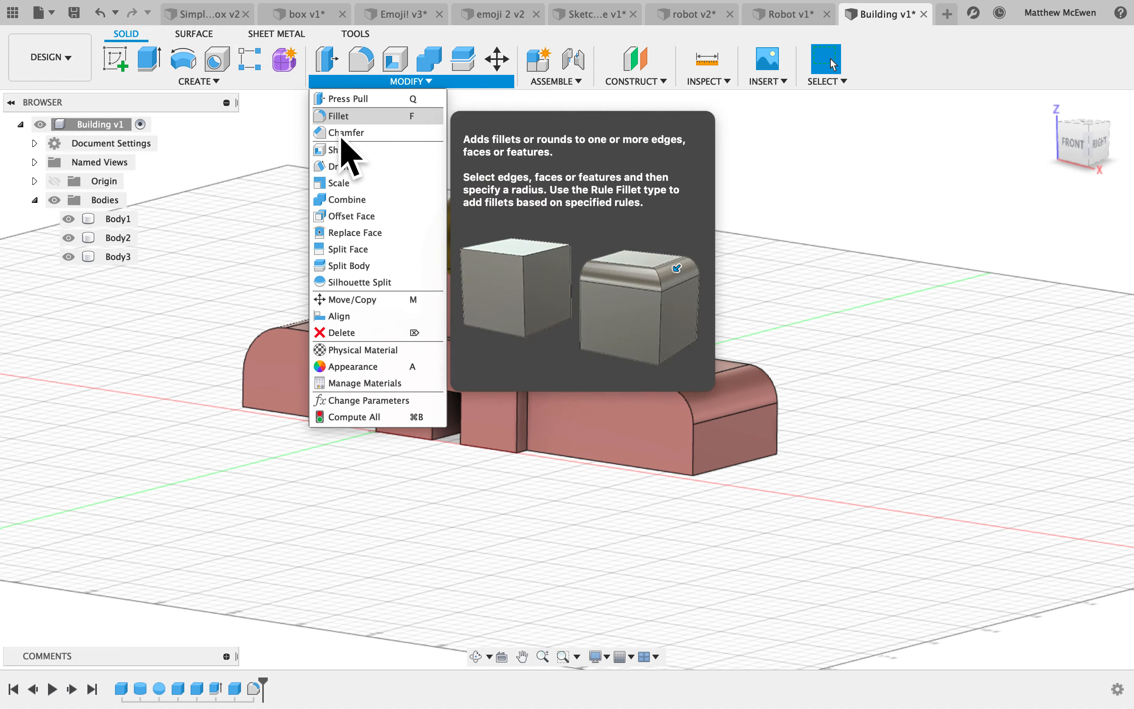
left_click(251, 173)
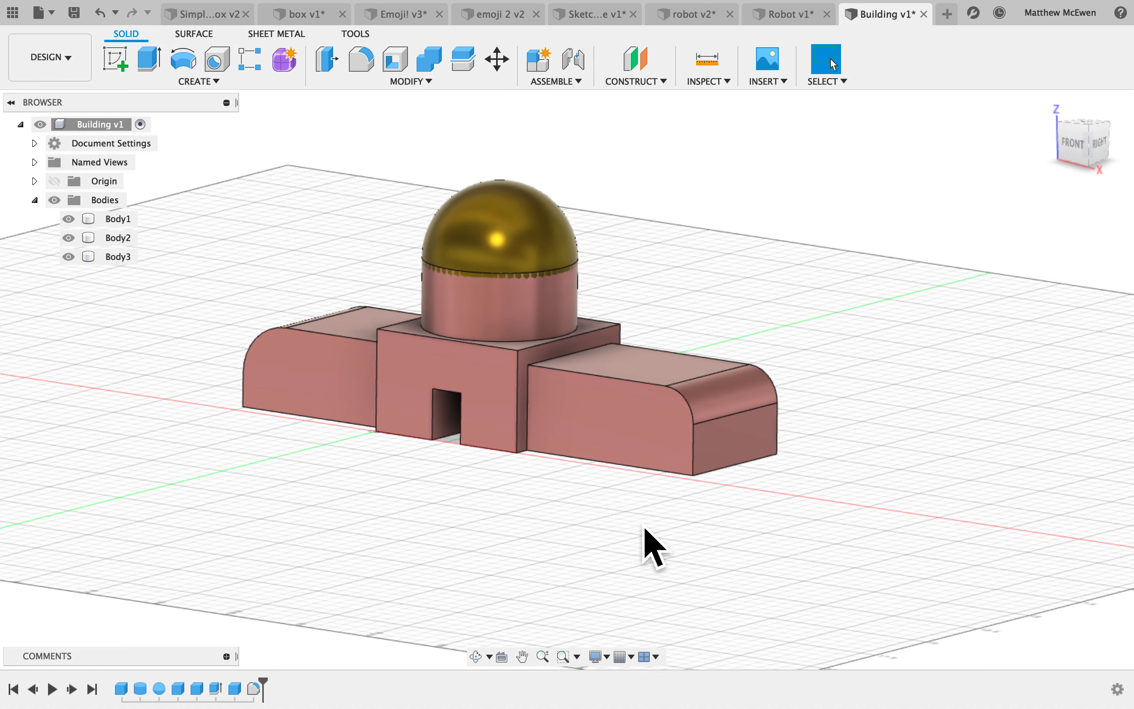
scroll(643, 527, "left", 5, "shift")
scroll(644, 528, "right", 6, "shift")
scroll(643, 527, "left", 2, "shift")
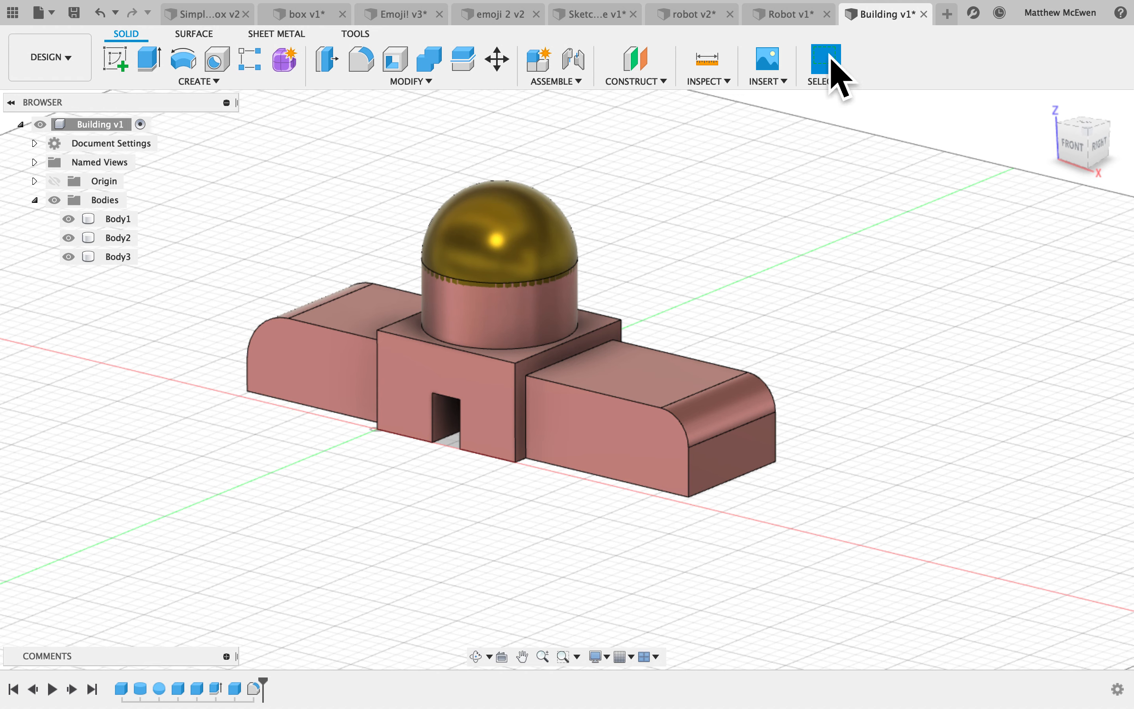
Step: Create a new design and save it as Building 2 in the Toys for refugees project
left_click(42, 14)
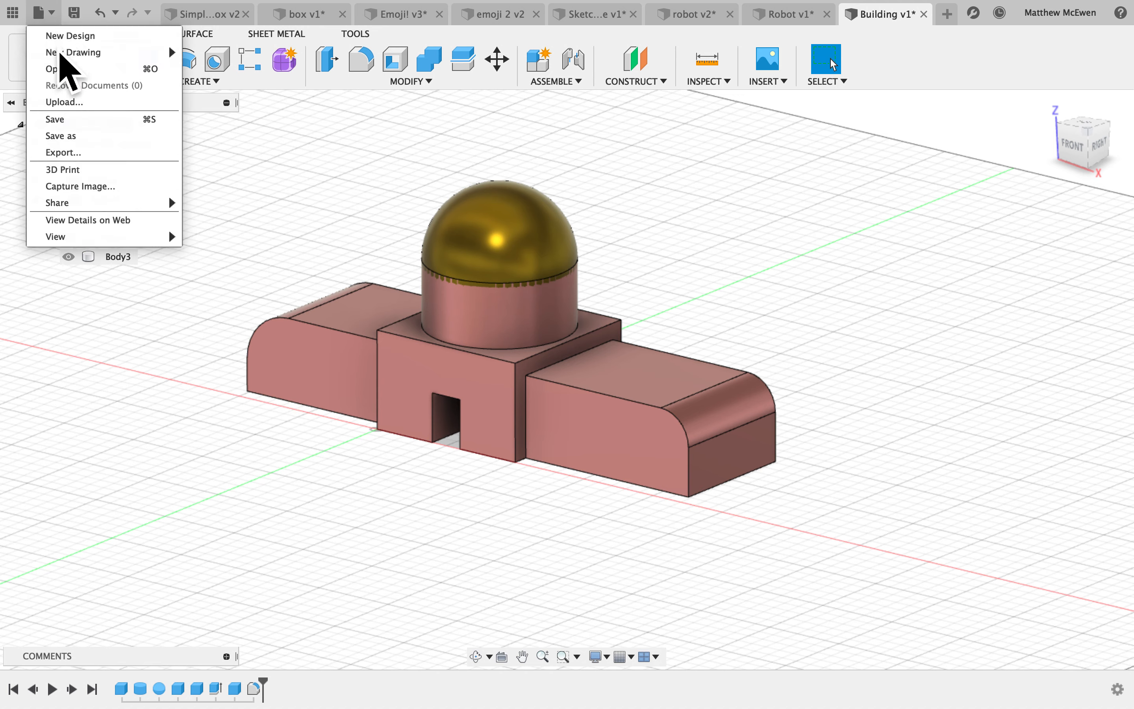
left_click(111, 42)
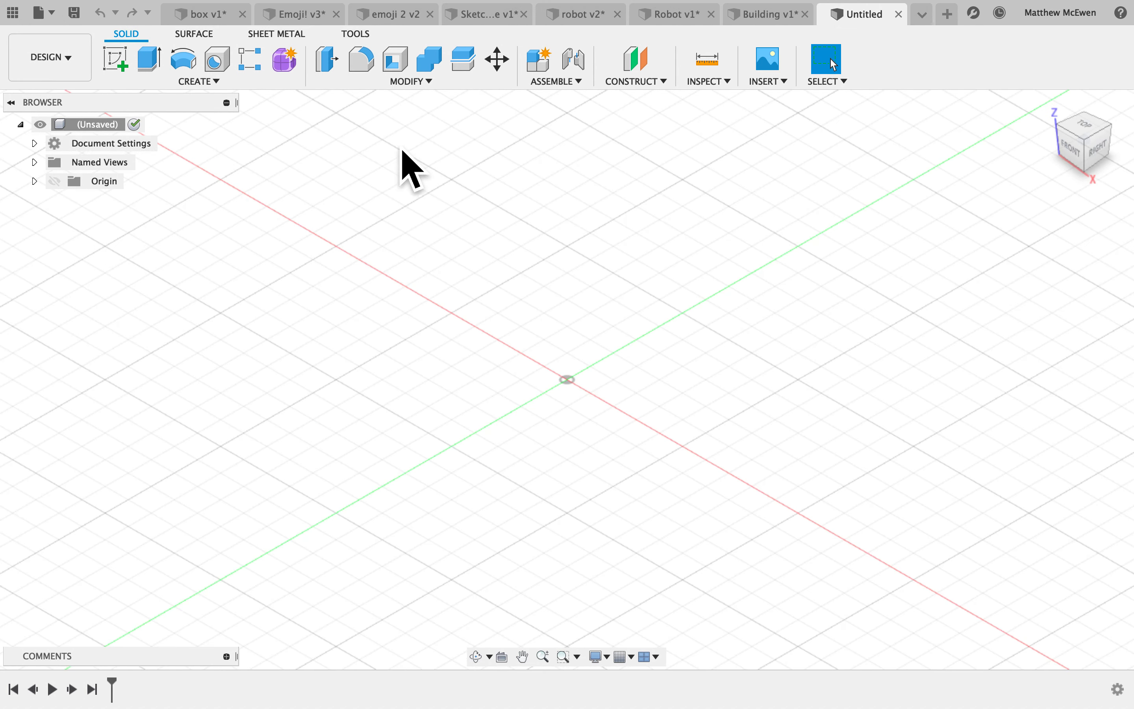
left_click(83, 19)
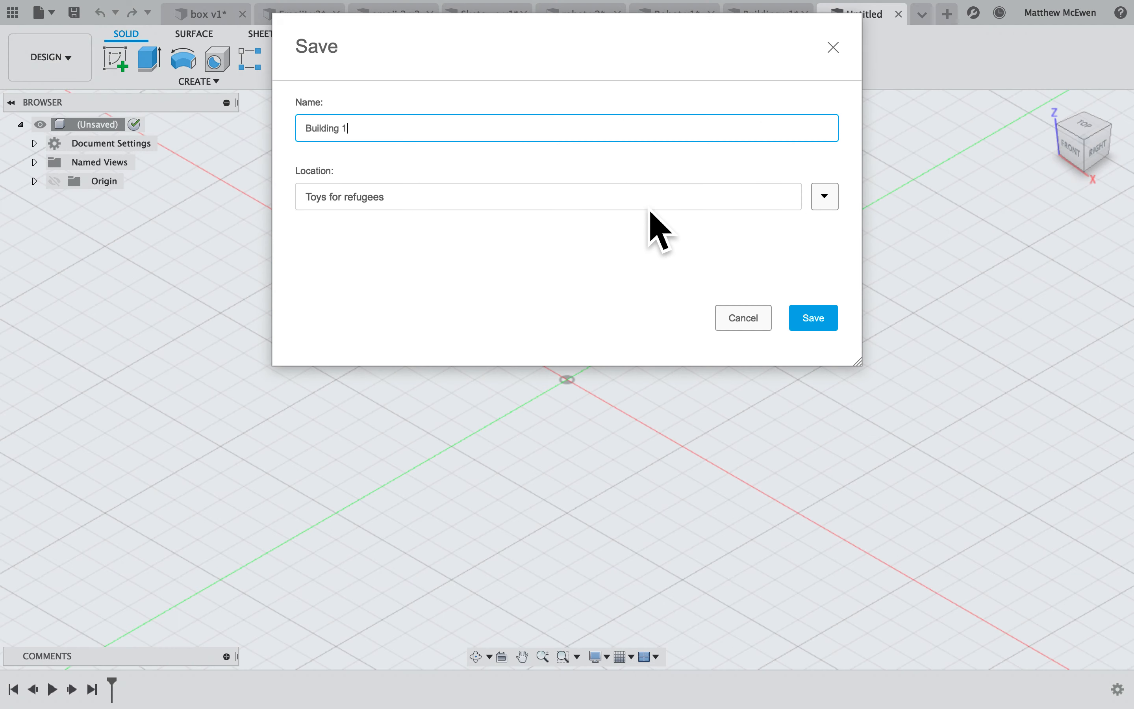
key("Return")
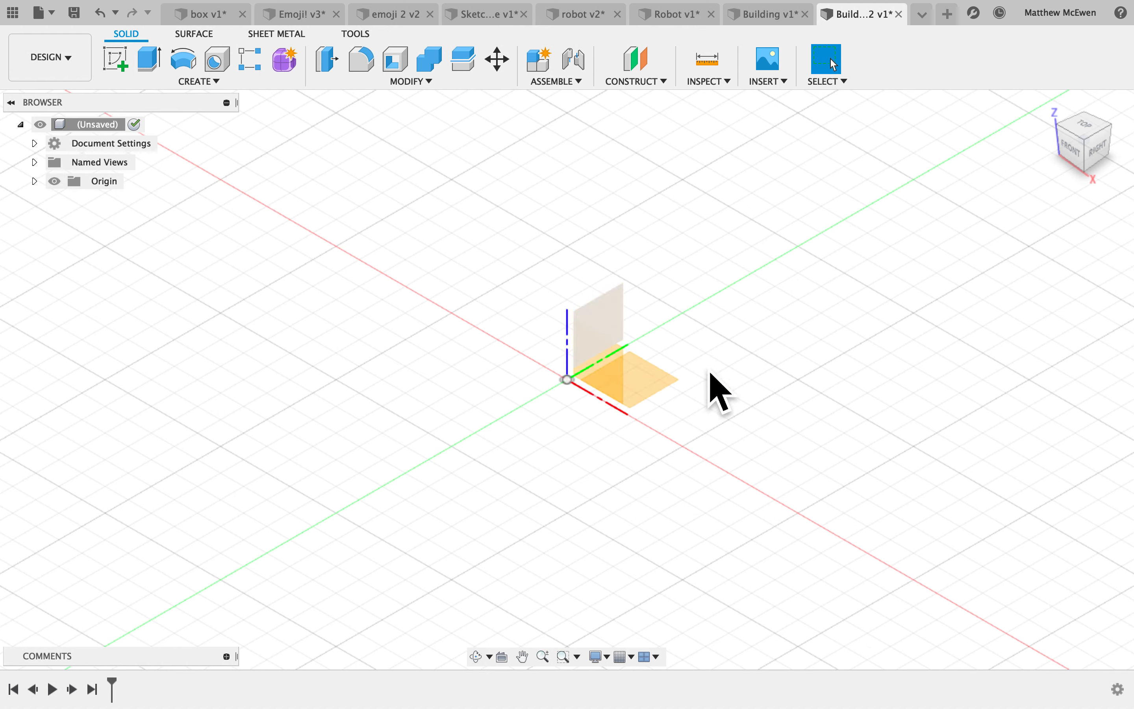
middle_click_drag(711, 373, 898, 281, "shift")
scroll(734, 372, "right", 5, "shift")
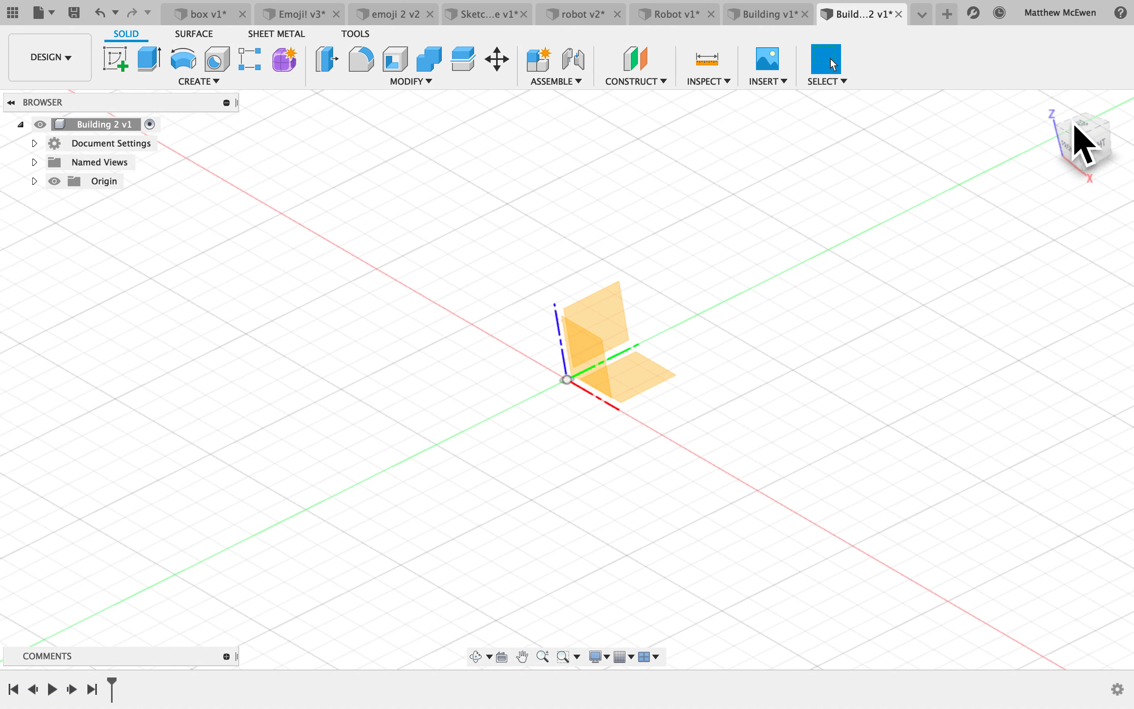
left_click(1103, 59)
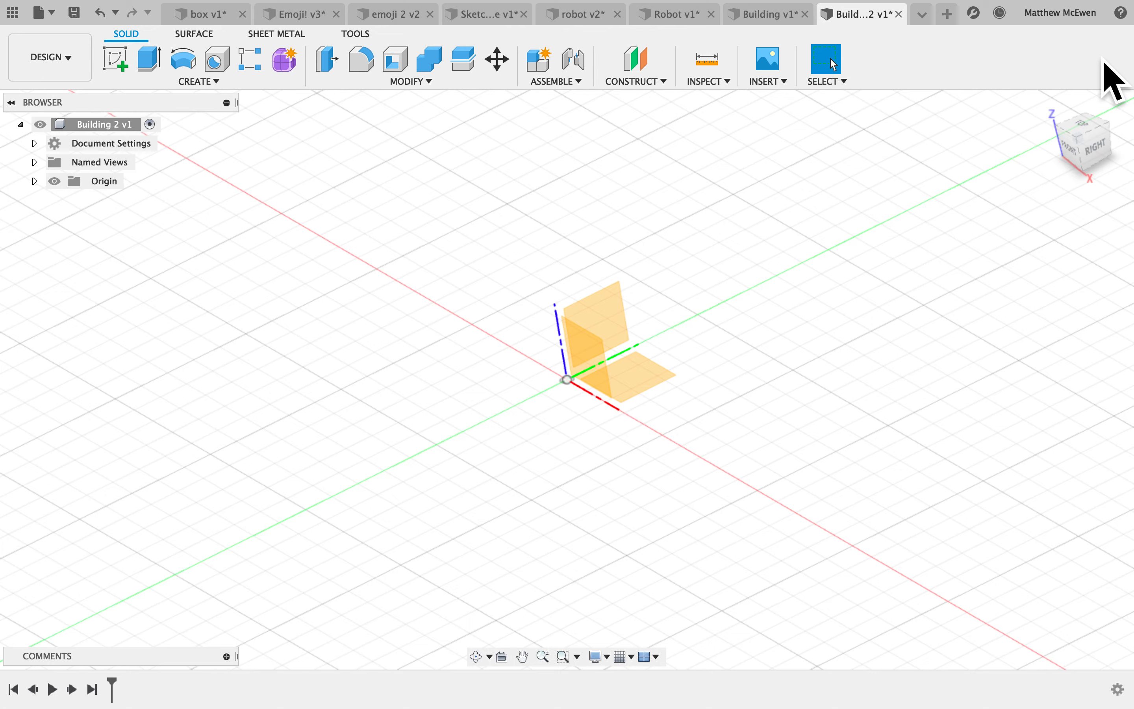
key("ctrl+Right")
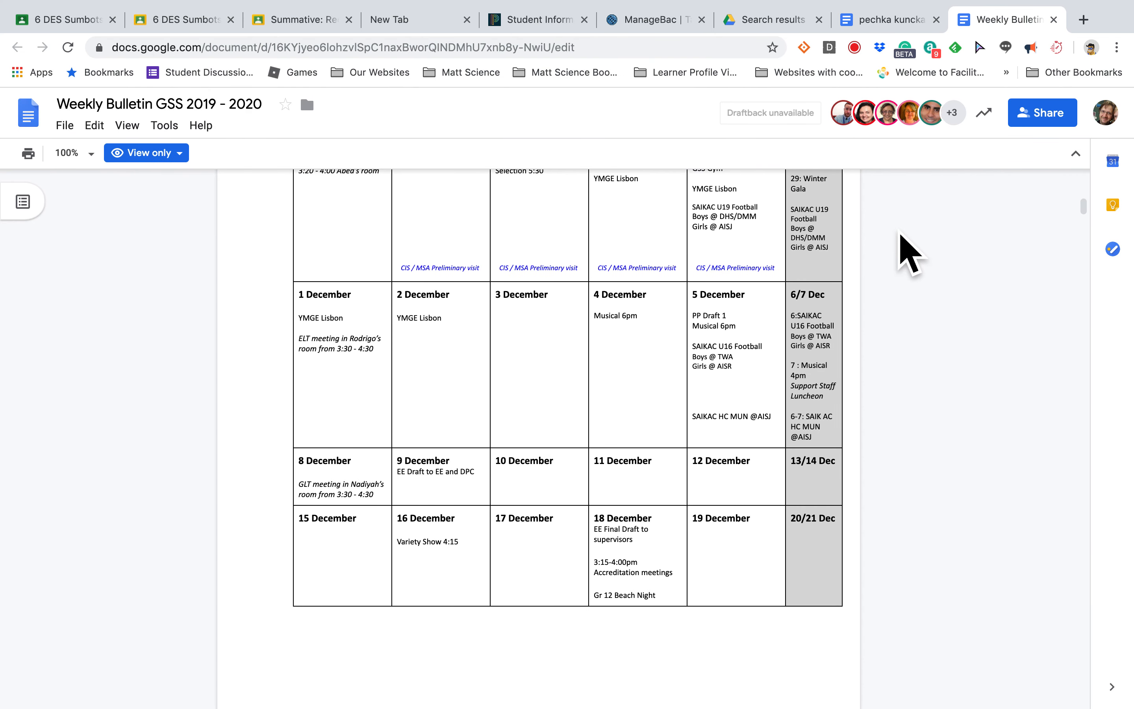
key("super+Tab")
key("super+Tab")
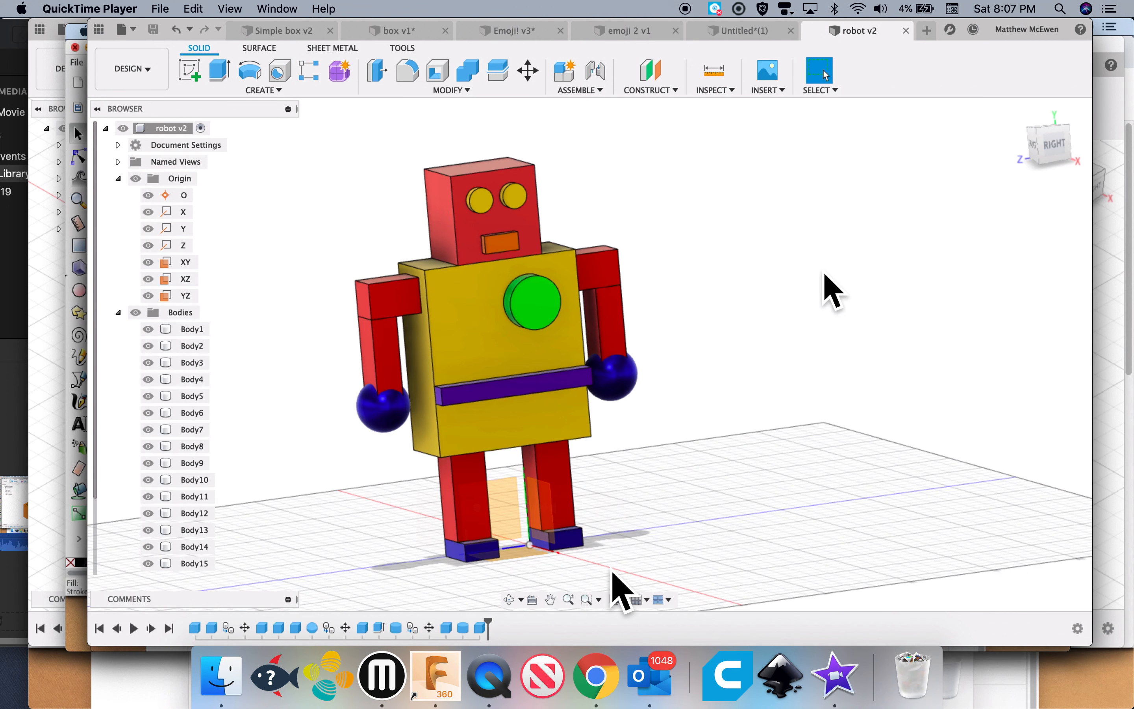
left_click(595, 675)
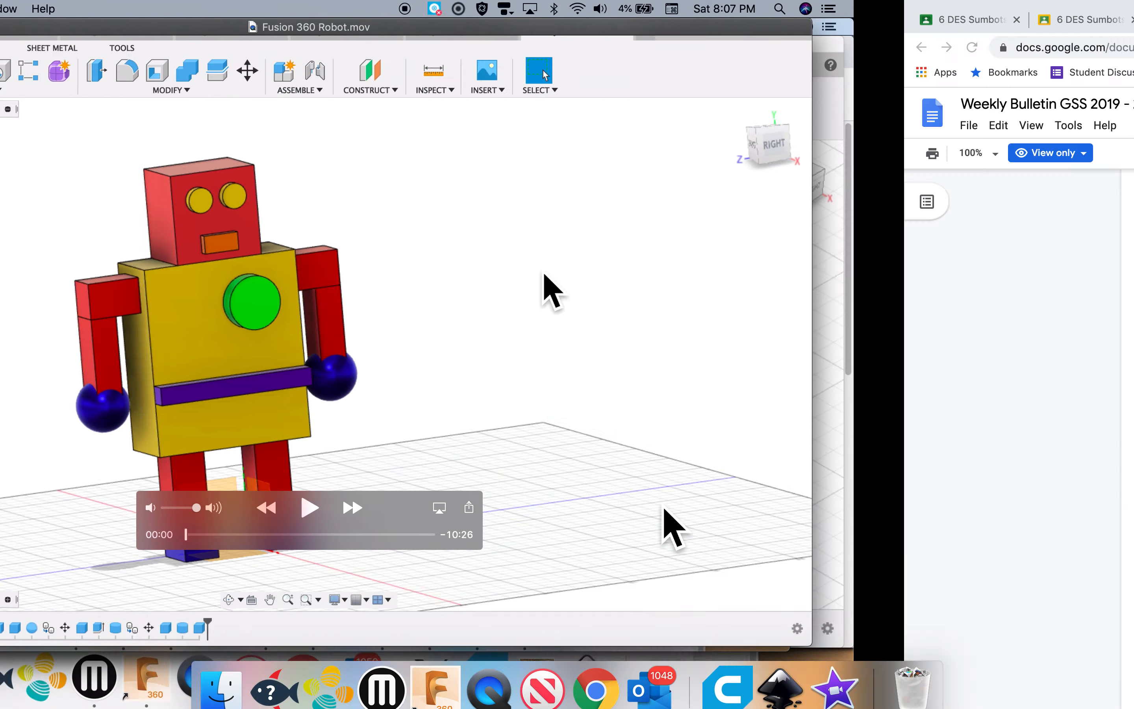
key("ctrl+Left")
key("ctrl+Right")
key("ctrl+Right")
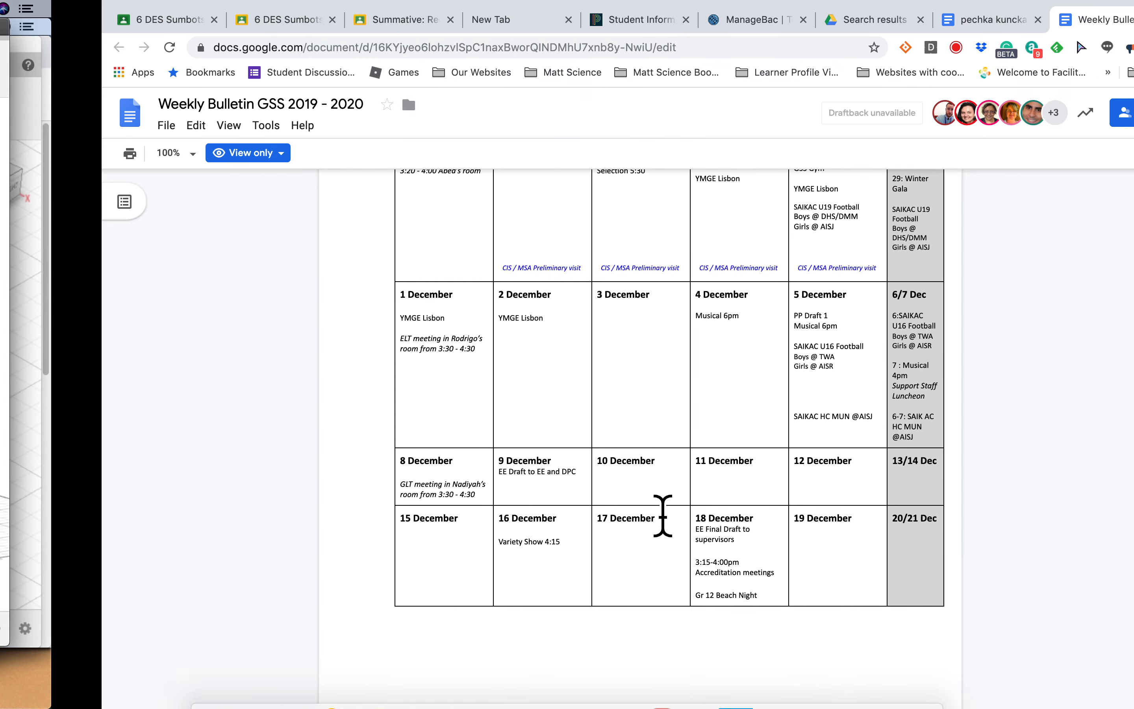
scroll(712, 424, "right", 5, "shift")
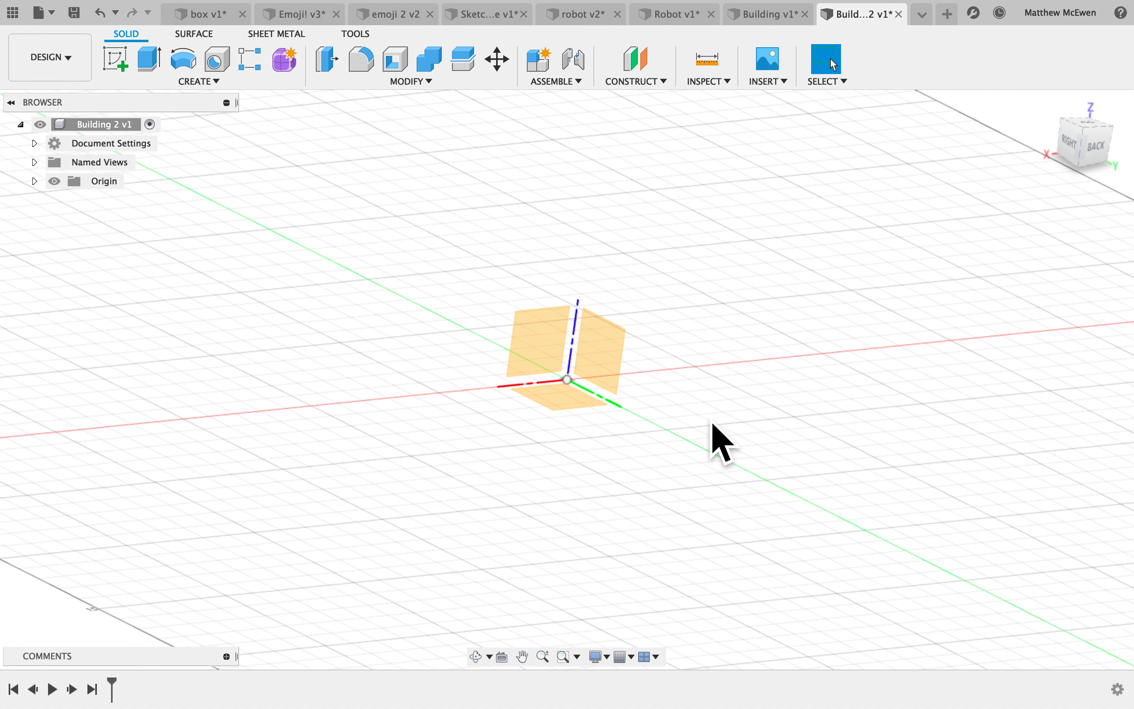
Step: Create a 5 × 10 × 4 cm box as a new body on the ground plane, with one long edge centred on the origin
left_click(1050, 106)
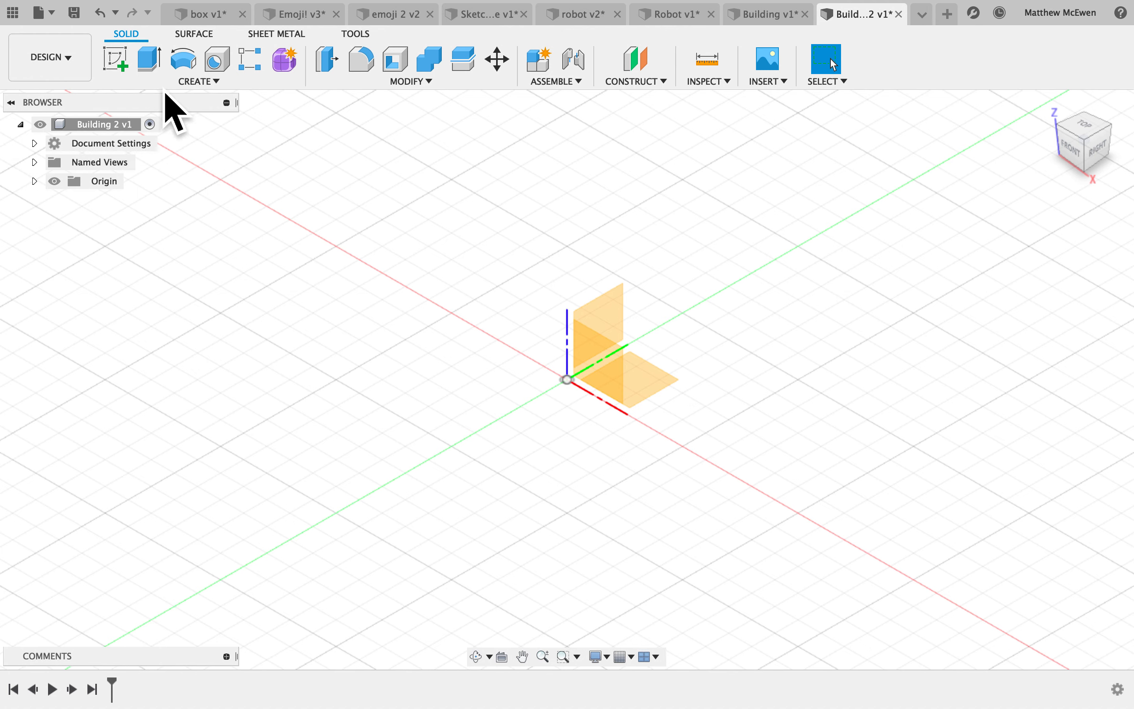
left_click(213, 82)
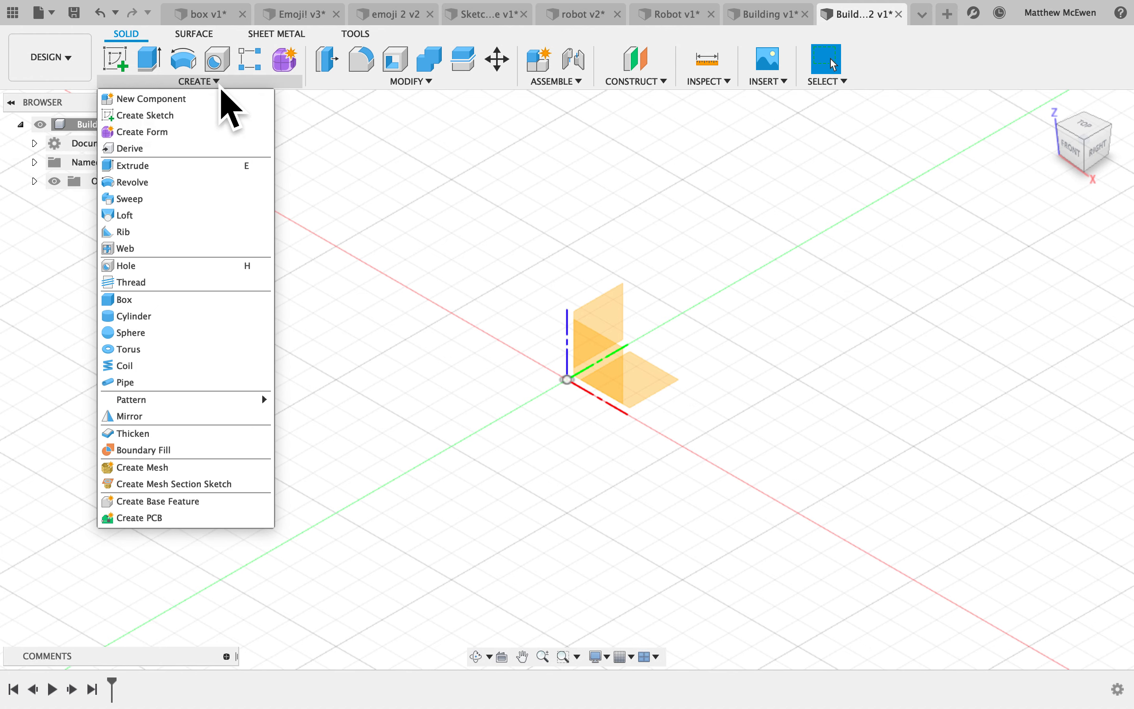
left_click(191, 303)
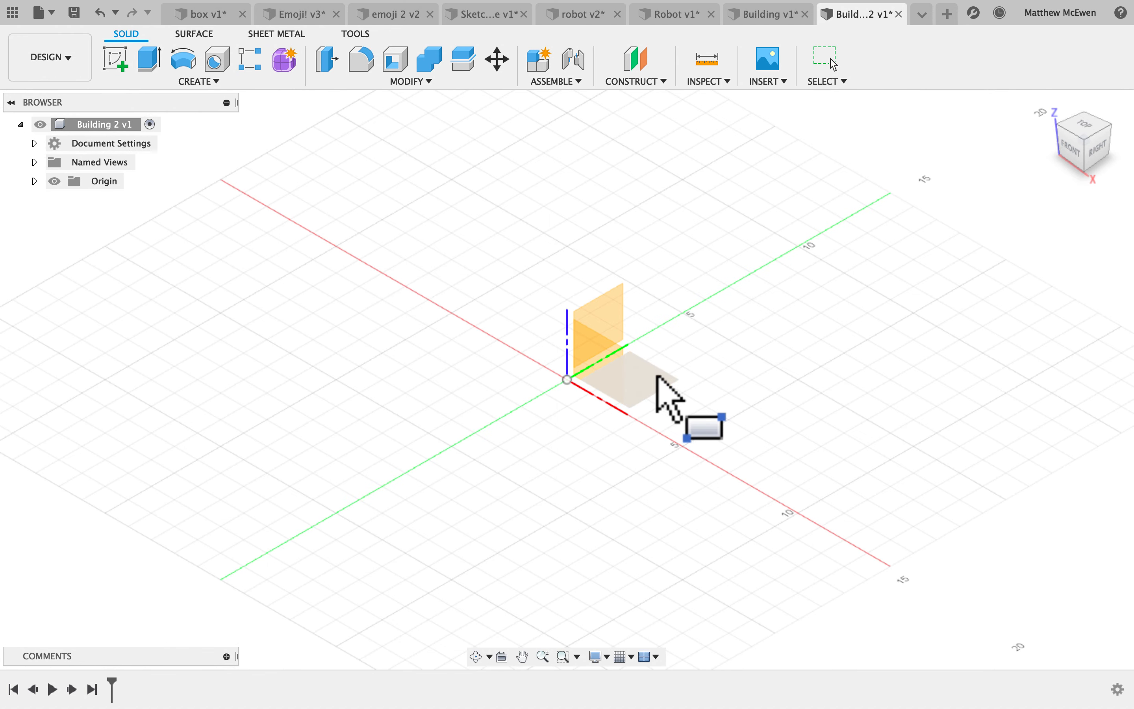
left_click(656, 386)
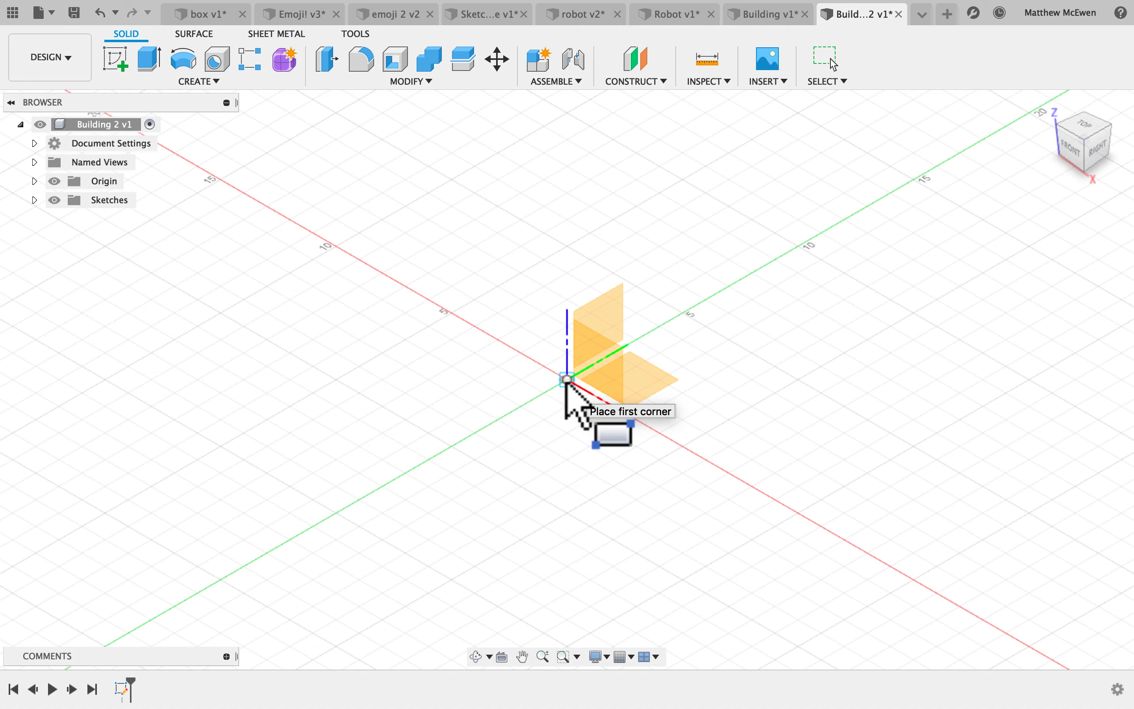
left_click(454, 455)
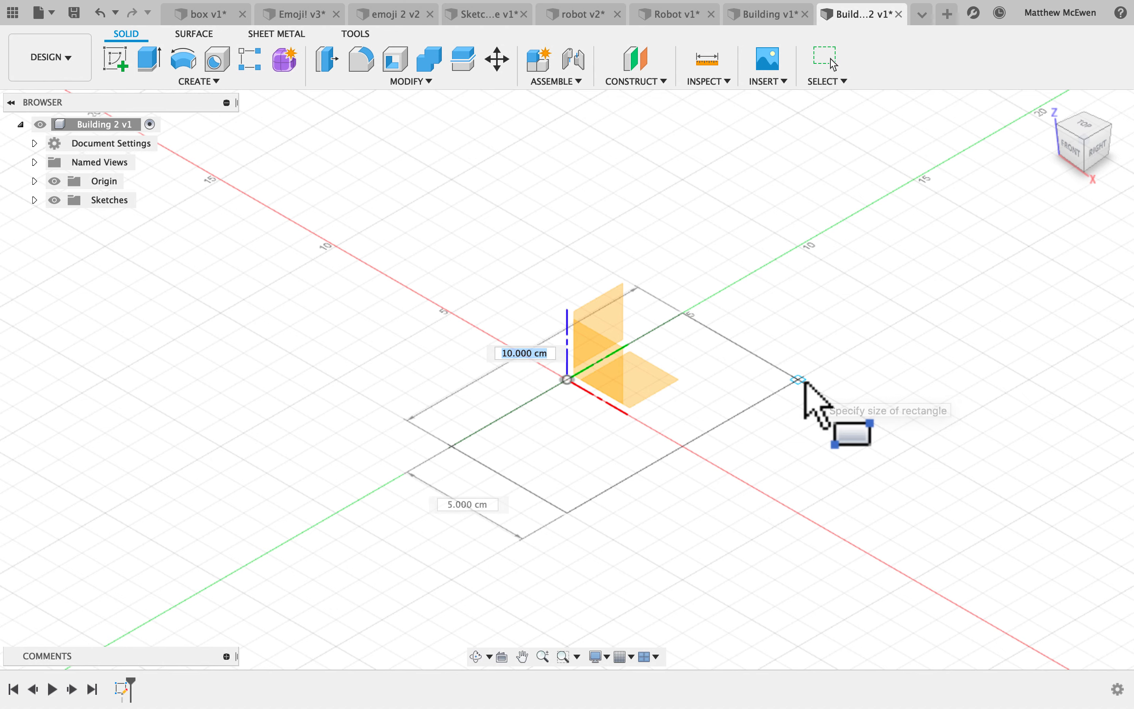
left_click(810, 389)
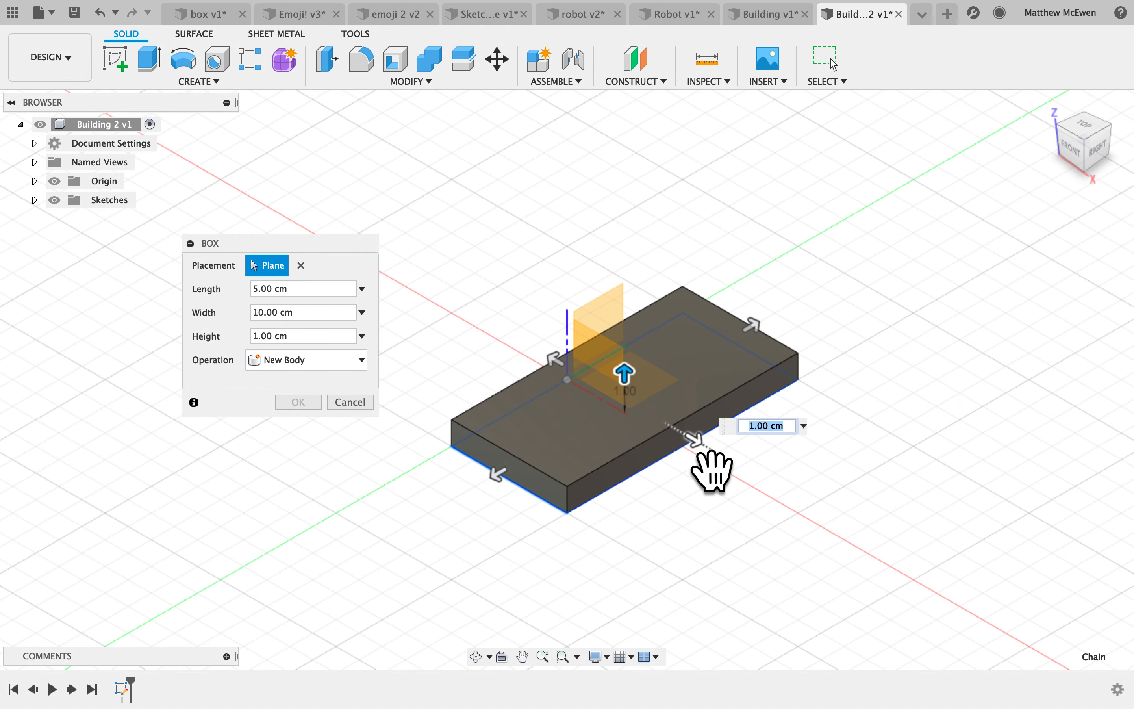
left_click_drag(653, 382, 655, 339)
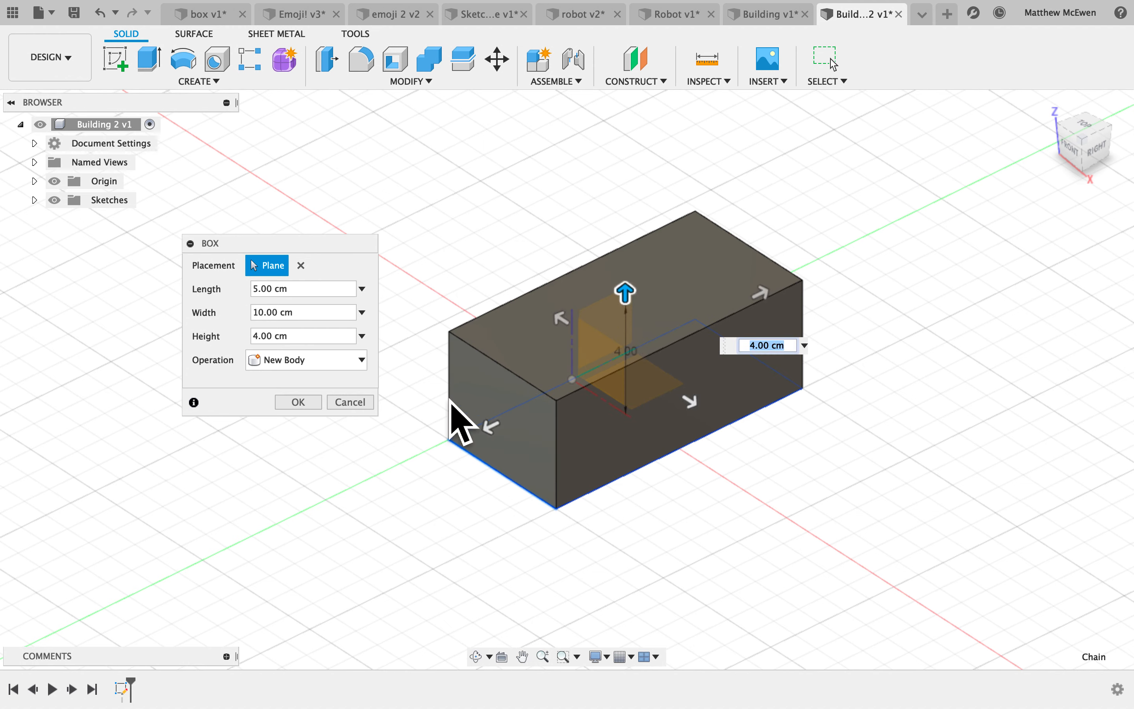
left_click(300, 401)
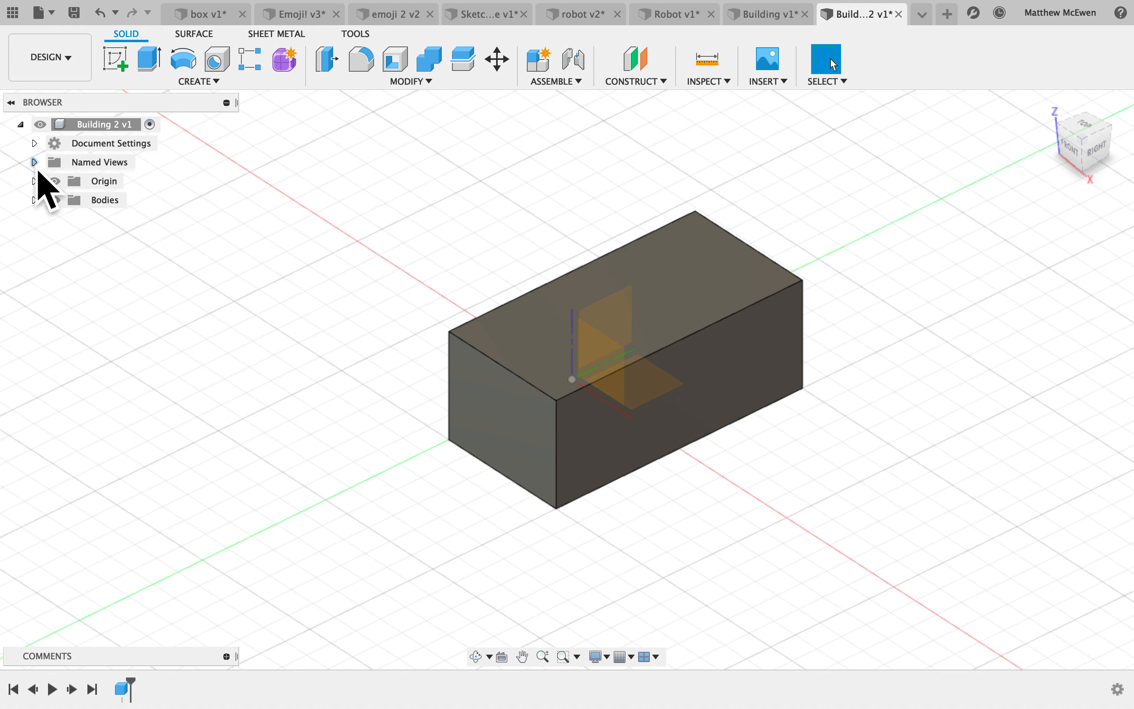
Step: Expand the document settings and the bodies list in the browser
left_click(40, 148)
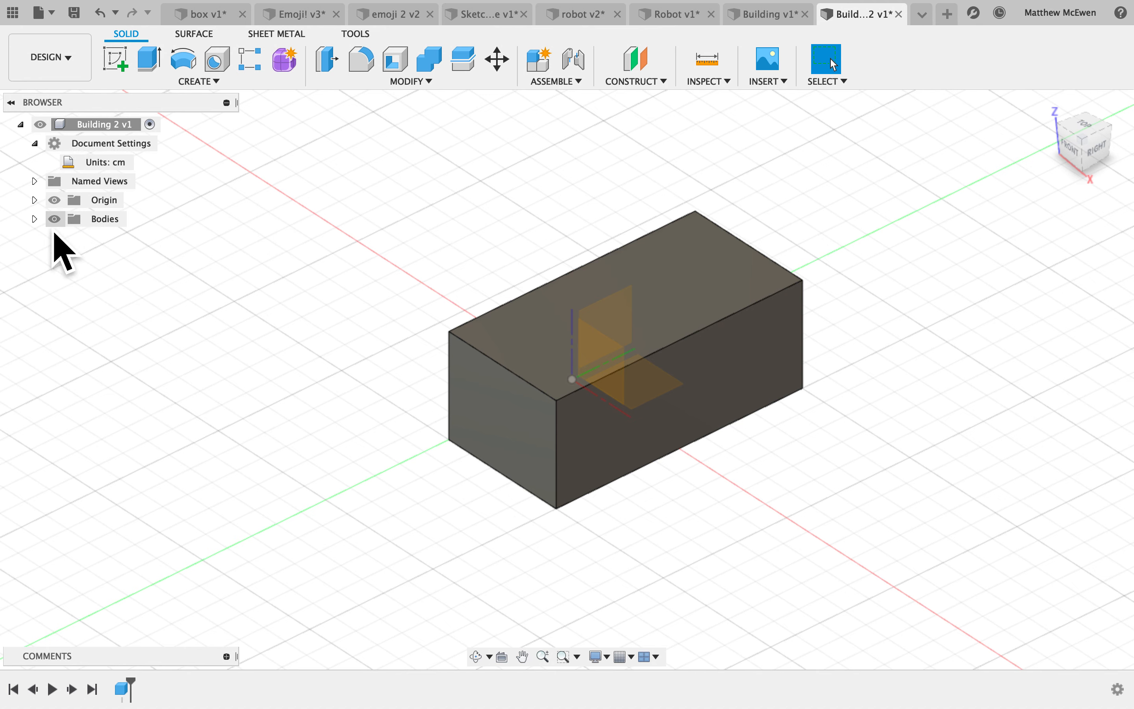
left_click(35, 219)
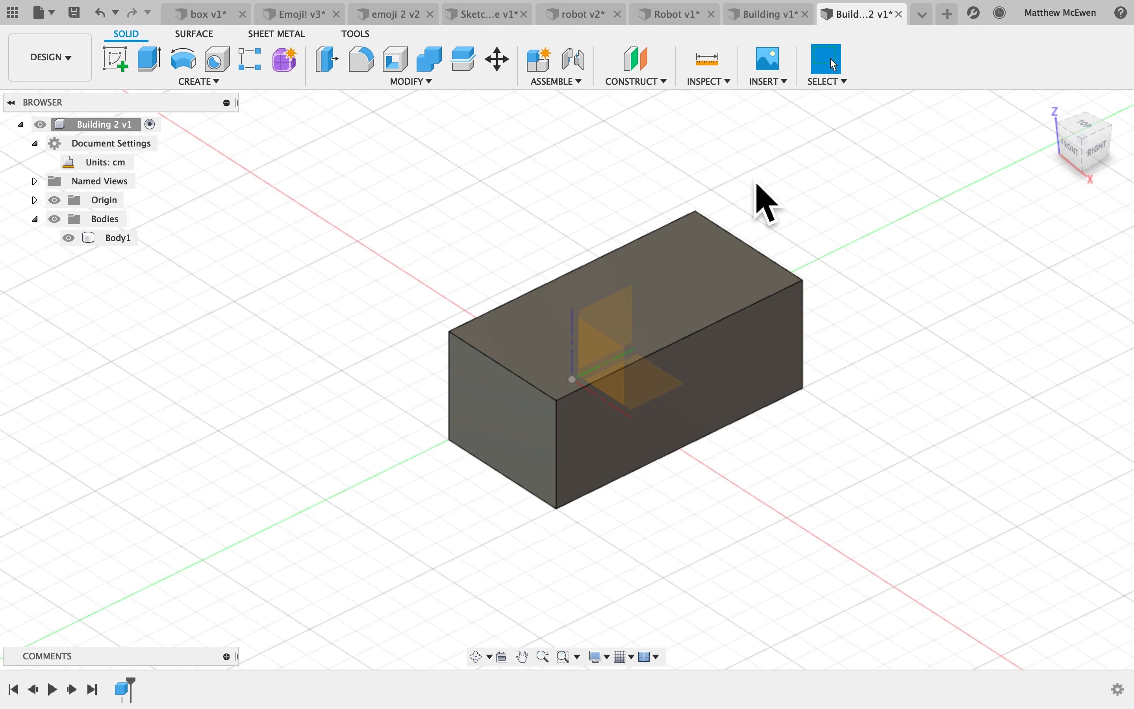
scroll(759, 221, "right", 5, "shift")
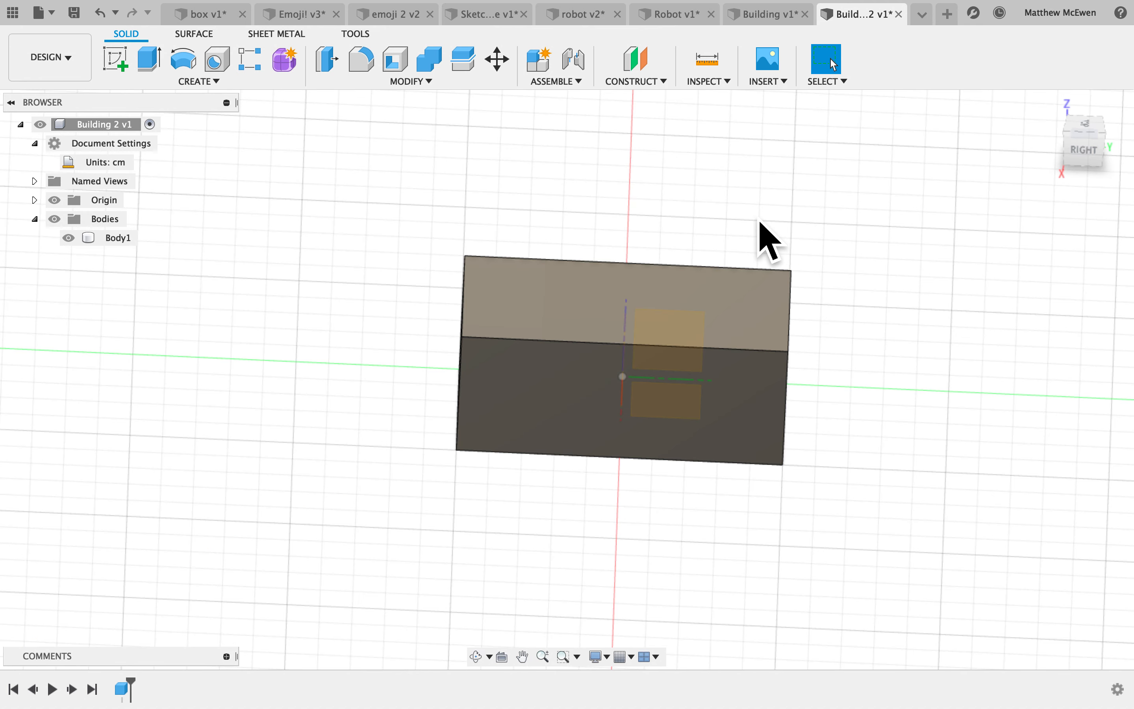
Step: Start a cylinder on the box's top face with a 5 cm diameter base circle centred on the face
left_click(187, 85)
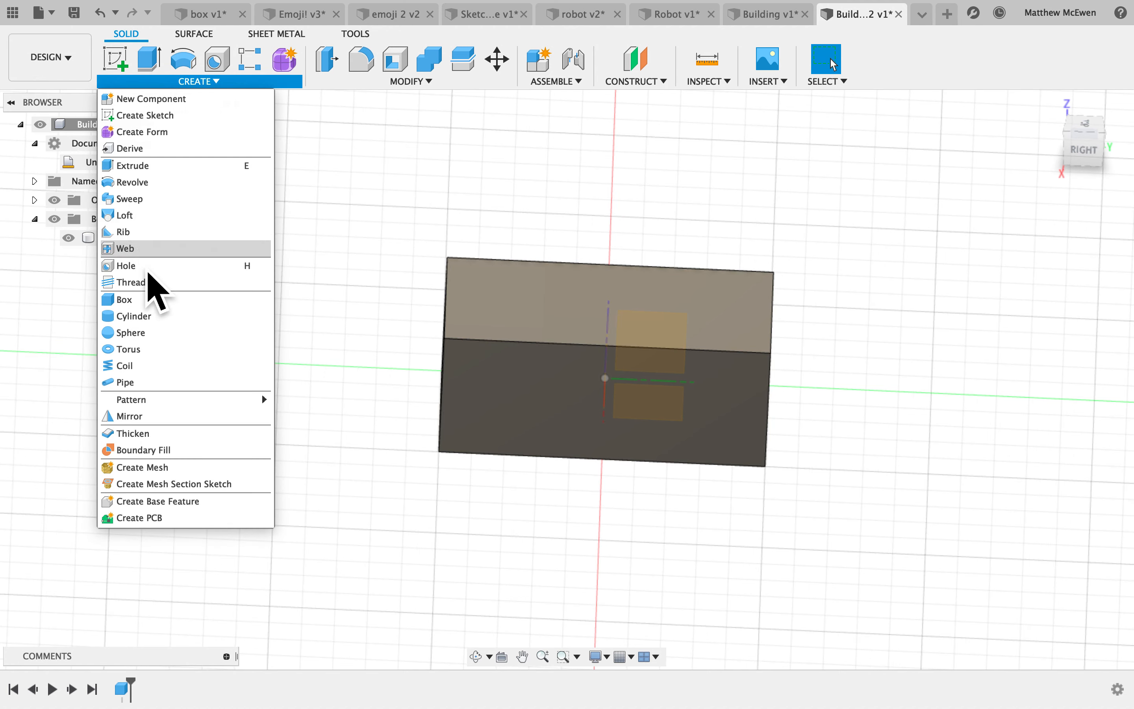
left_click(159, 325)
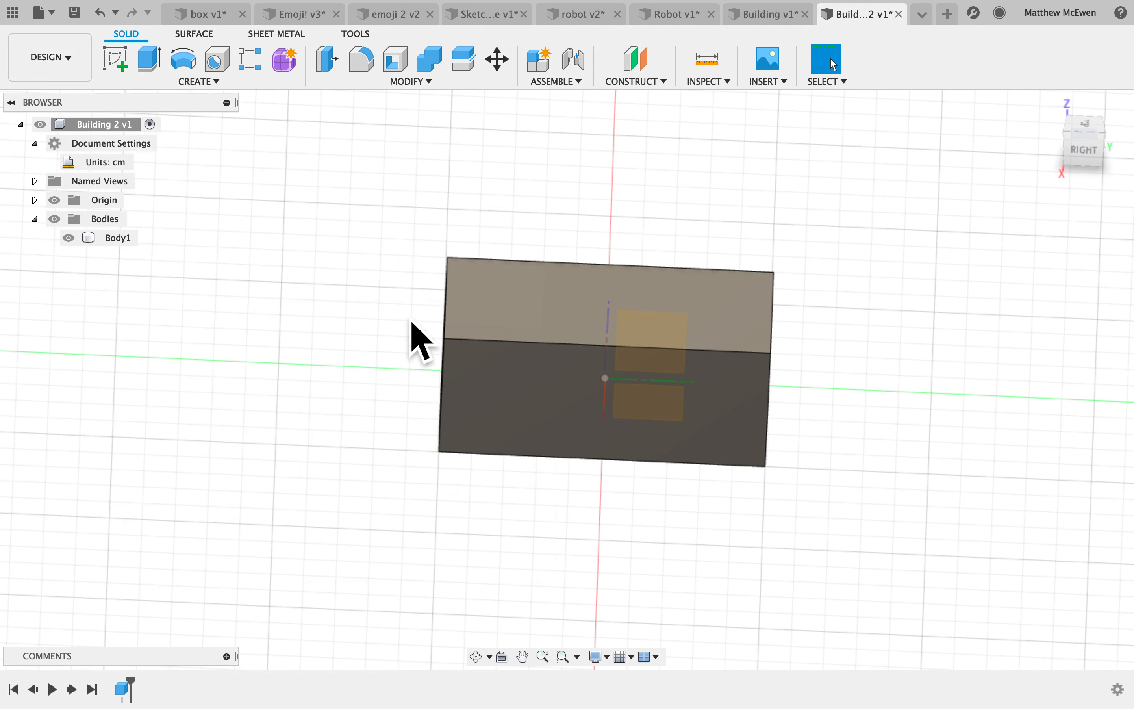
left_click(610, 310)
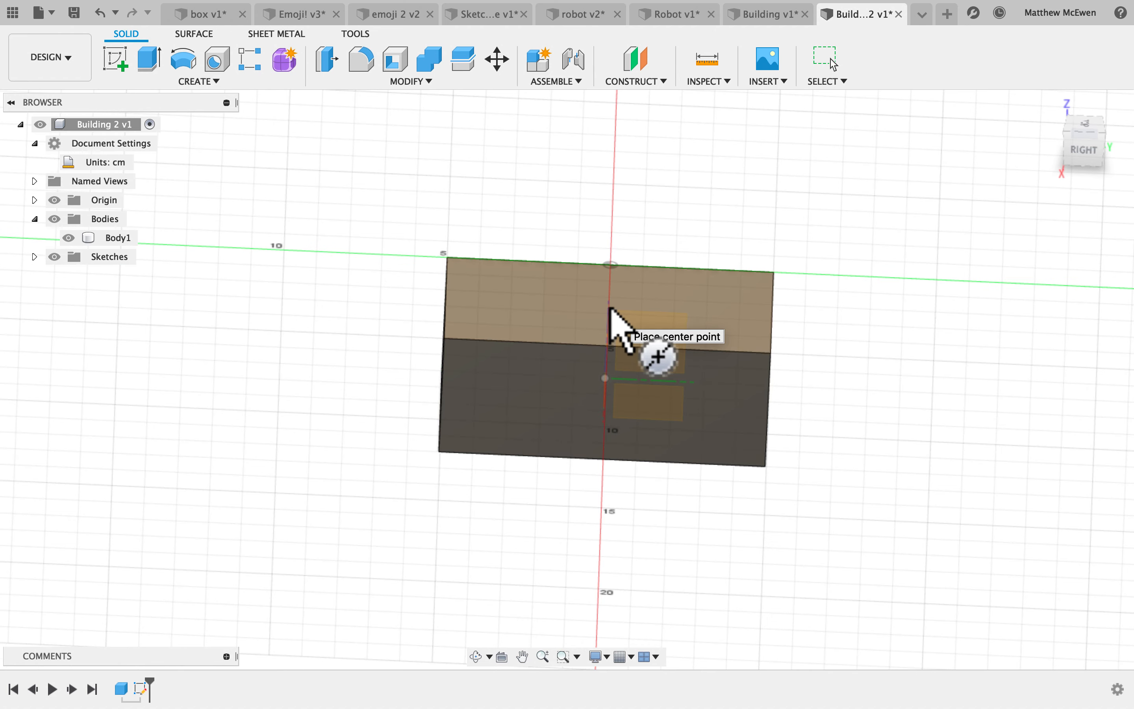
mouse_move(1094, 131)
left_mouse_down()
mouse_move(1075, 182)
mouse_move(1073, 164)
mouse_move(1099, 147)
left_mouse_up()
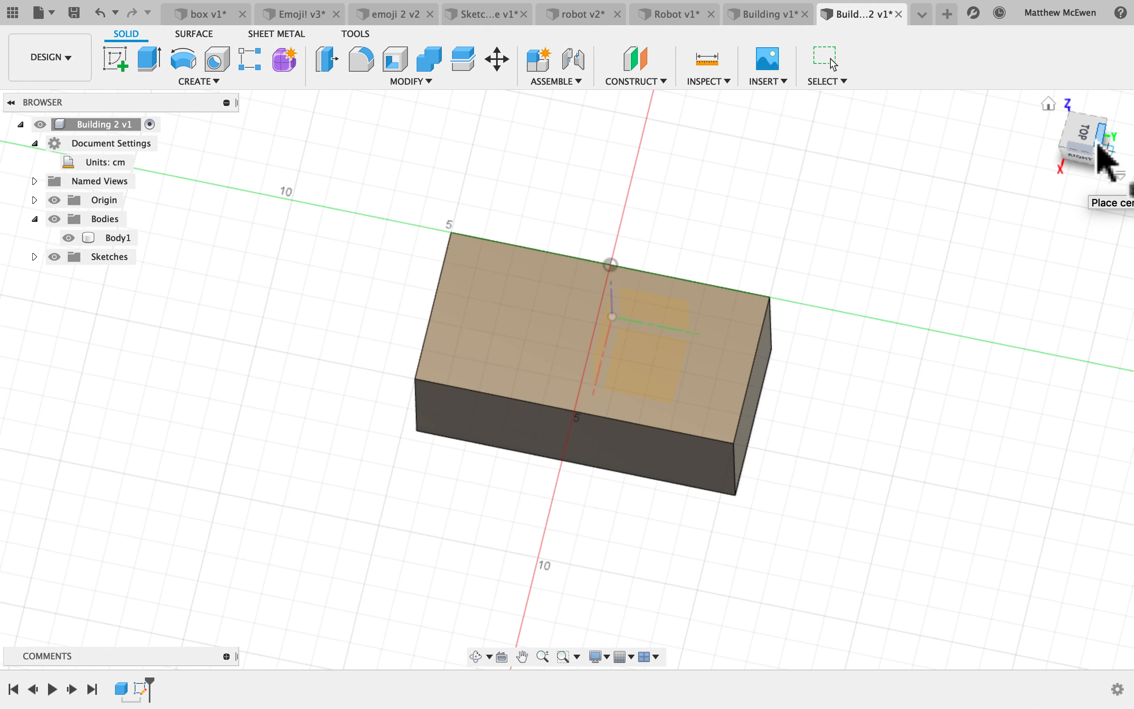
left_click(1094, 145)
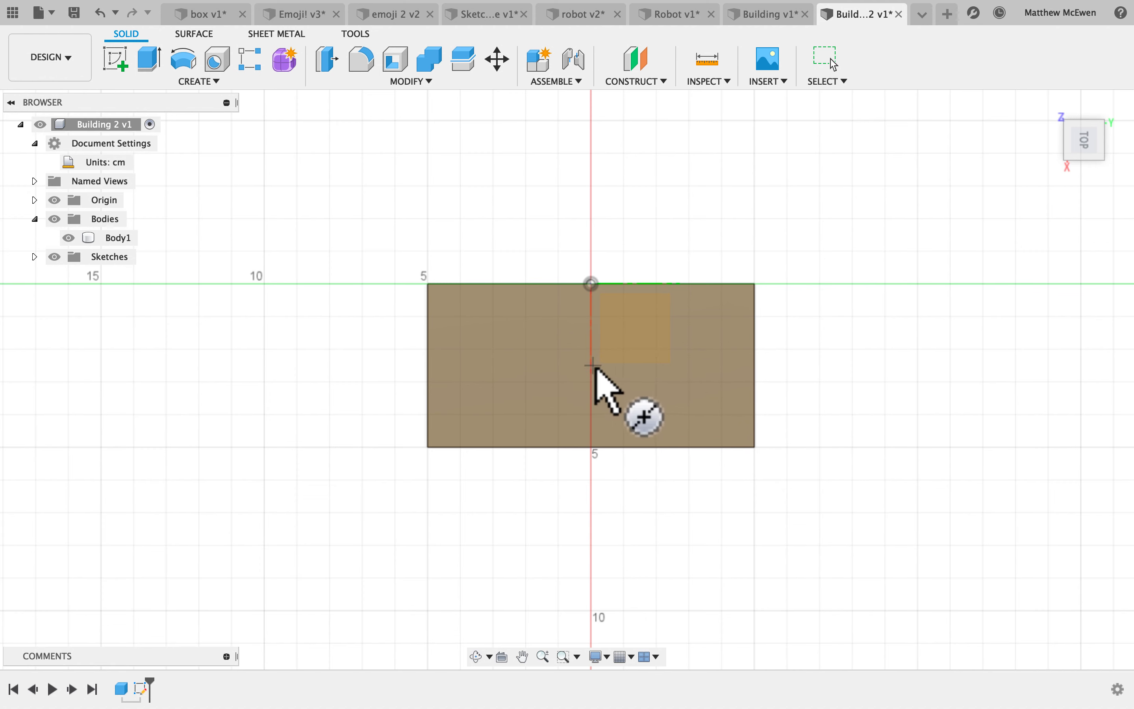
scroll(633, 370, "up", 3)
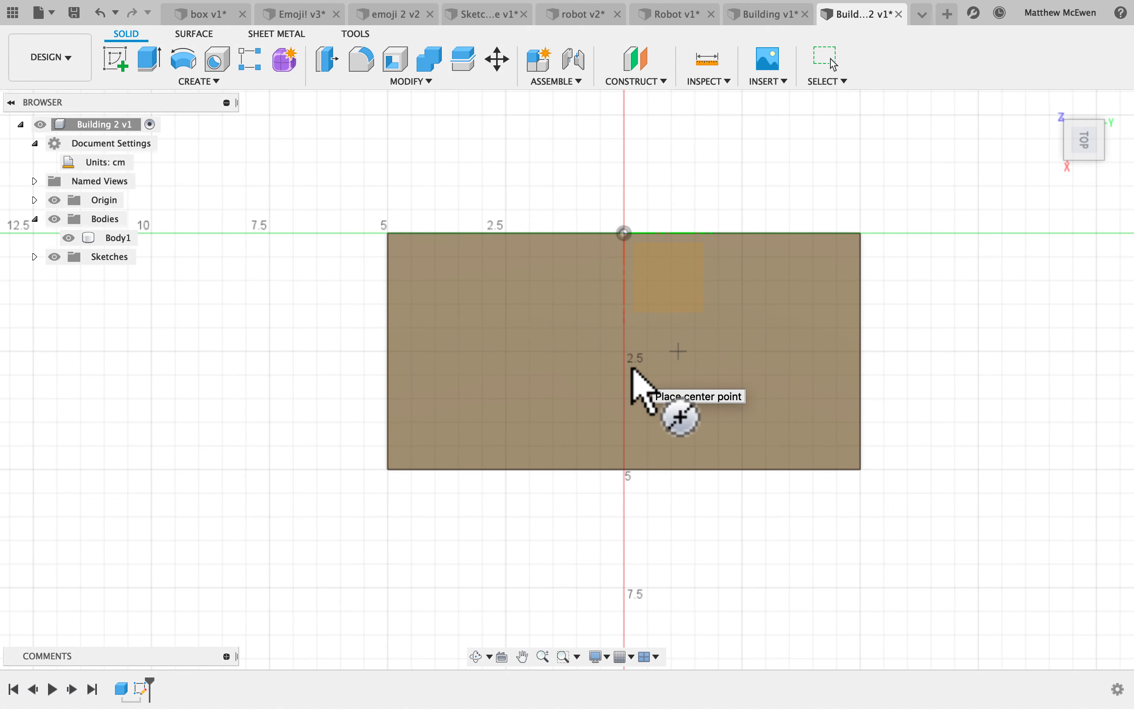
scroll(637, 370, "up", 4)
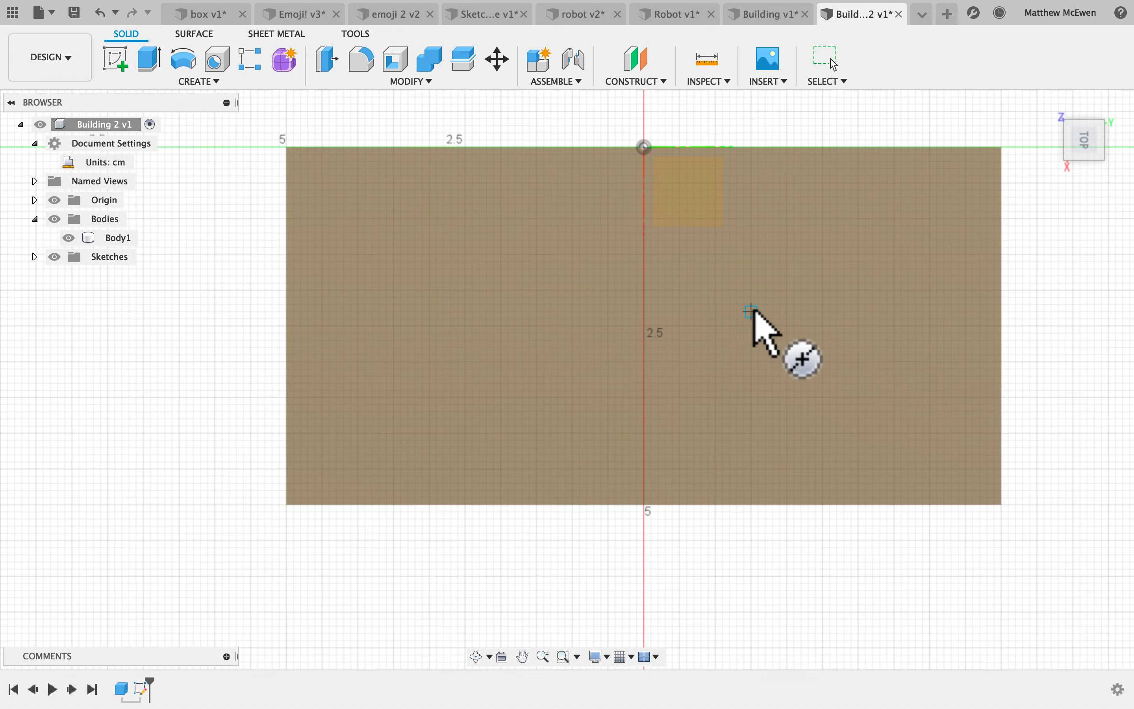
scroll(754, 310, "right", 3)
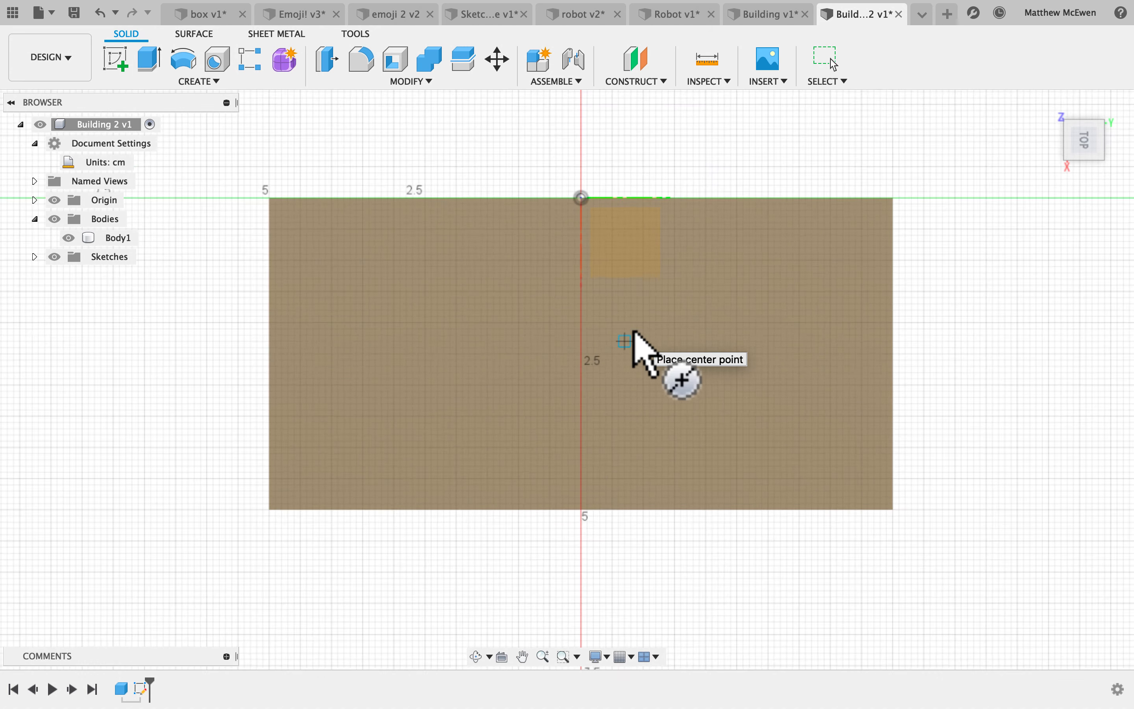
scroll(633, 331, "down", 4)
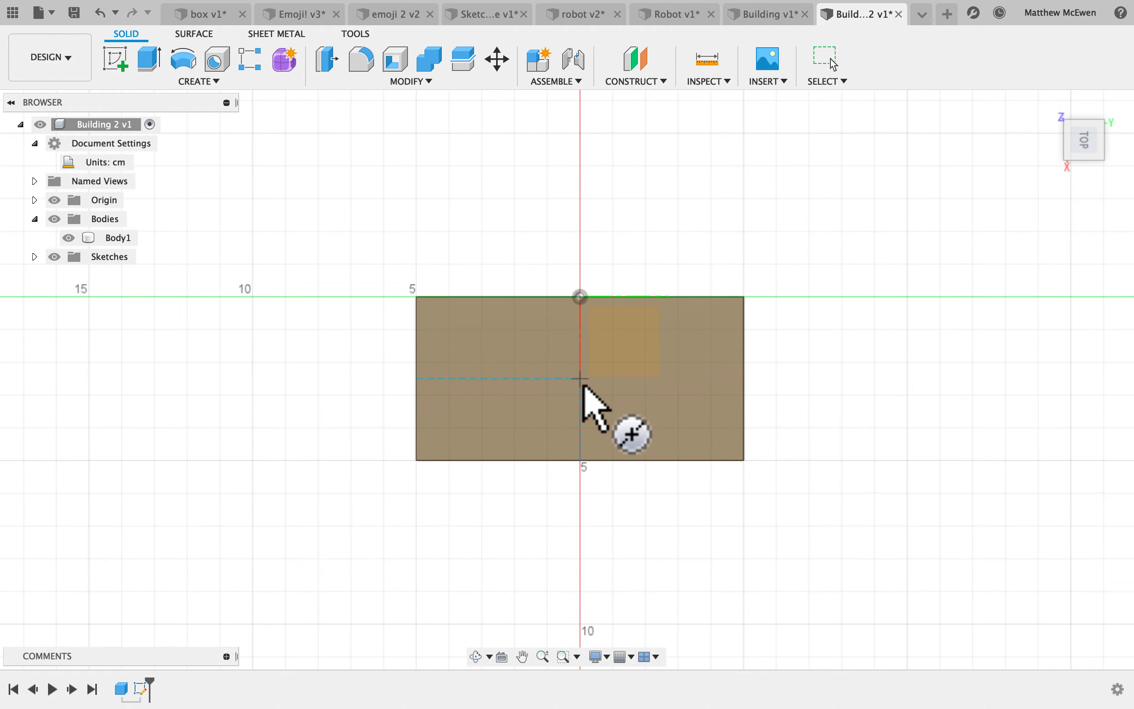
scroll(586, 385, "up", 2)
scroll(583, 385, "down", 4)
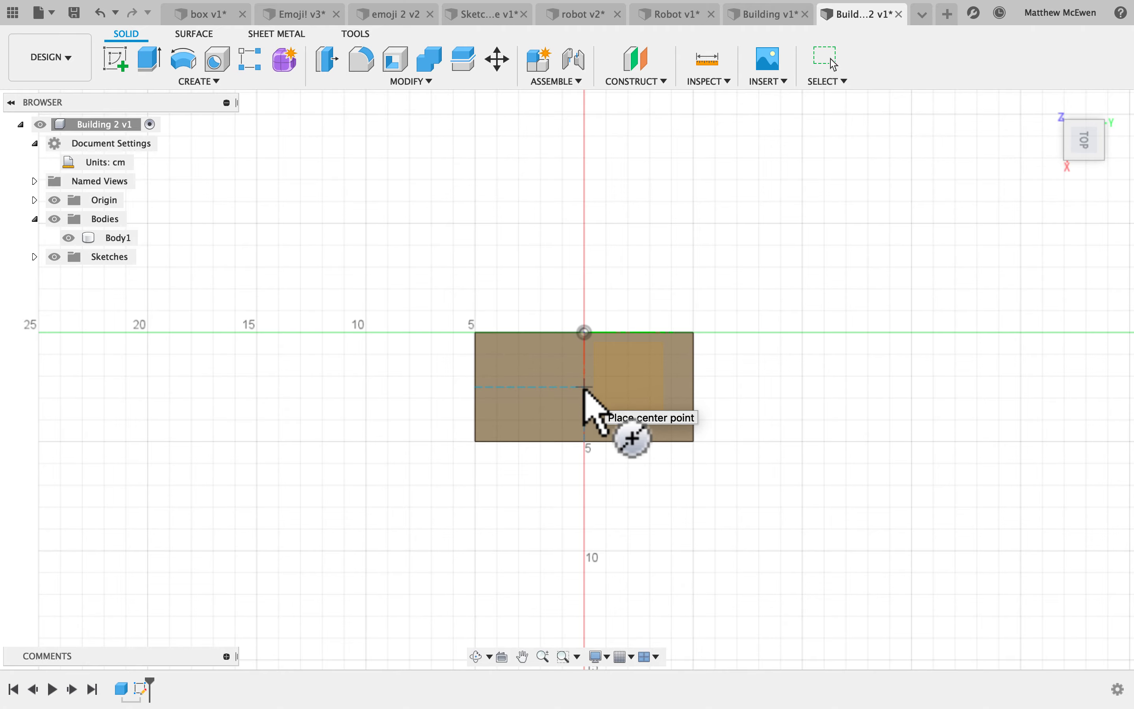
scroll(584, 389, "up", 3)
scroll(635, 382, "up", 3)
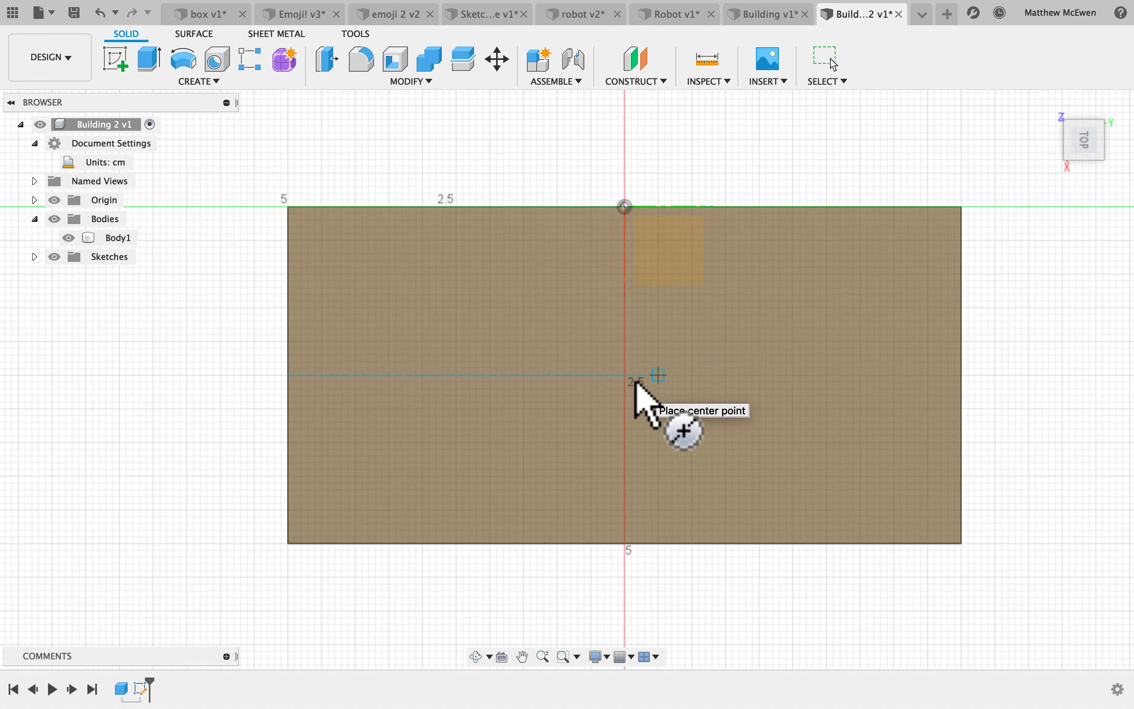
scroll(636, 381, "right", 2)
scroll(636, 382, "up", 1)
scroll(635, 381, "down", 1)
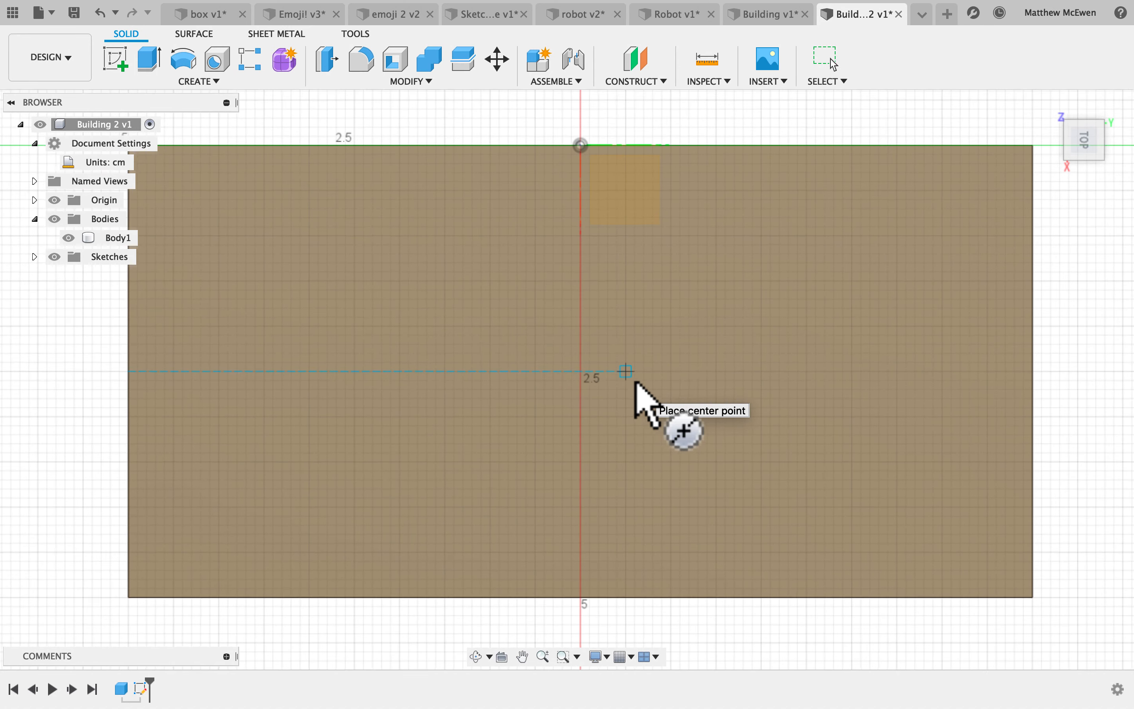
left_click(580, 373)
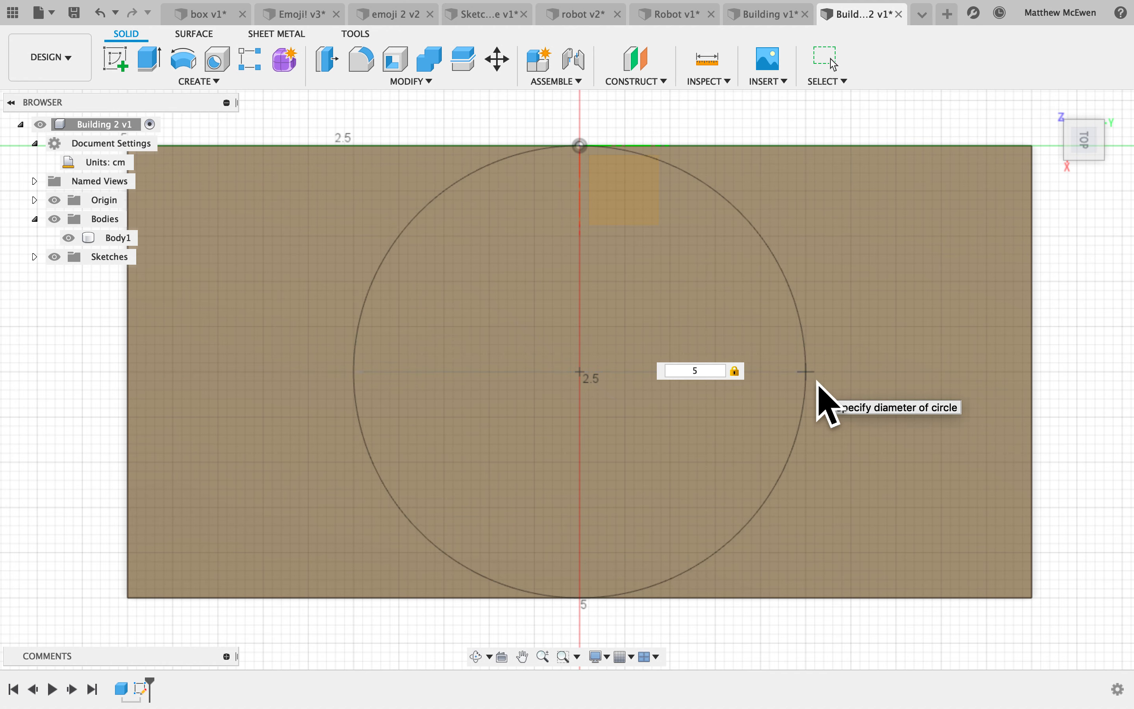
key("Return")
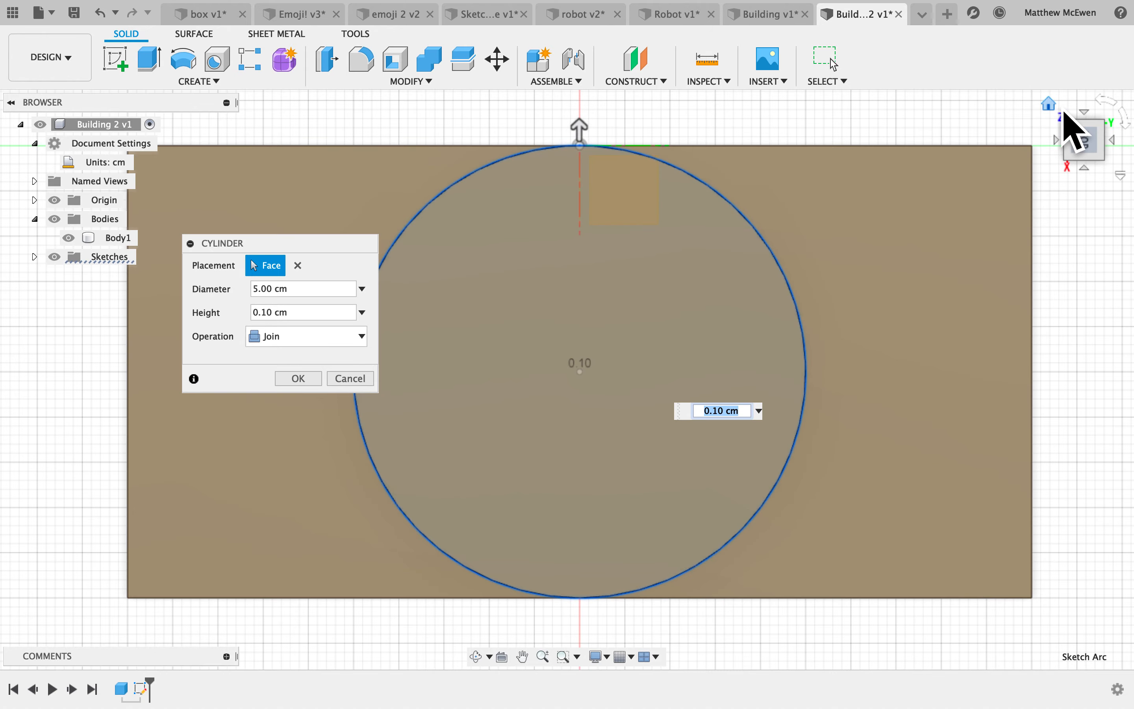
Step: Set the cylinder's height to 3 cm and create it as a new body
left_click(1060, 111)
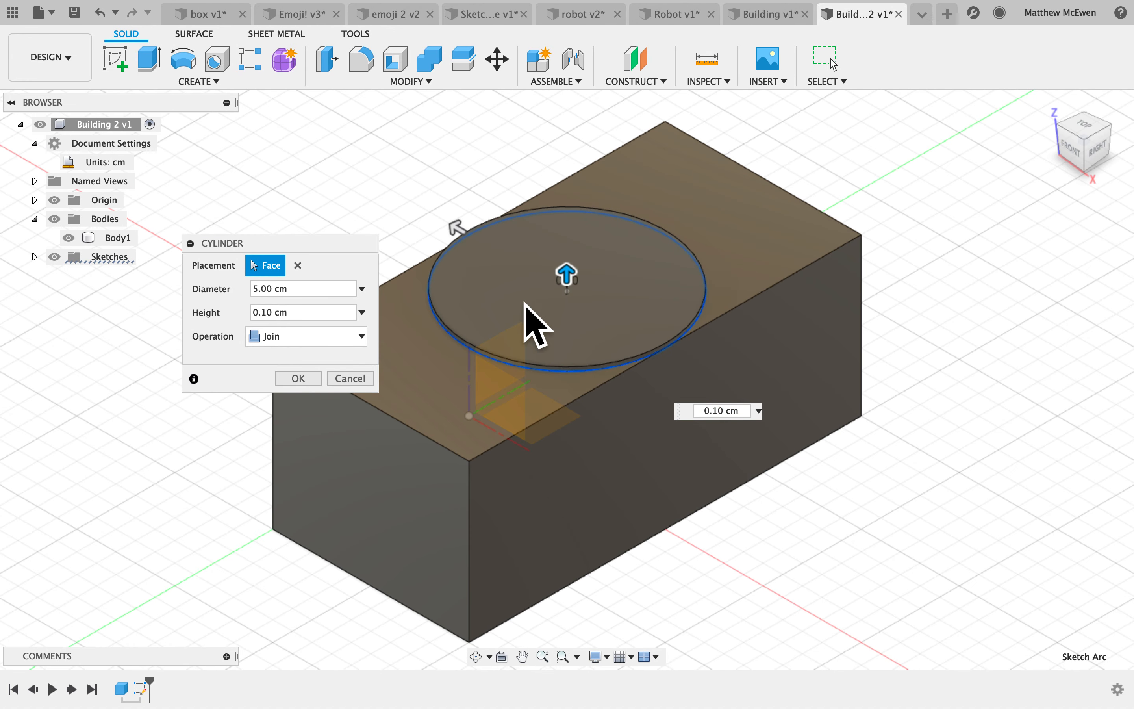
left_click_drag(592, 305, 598, 235)
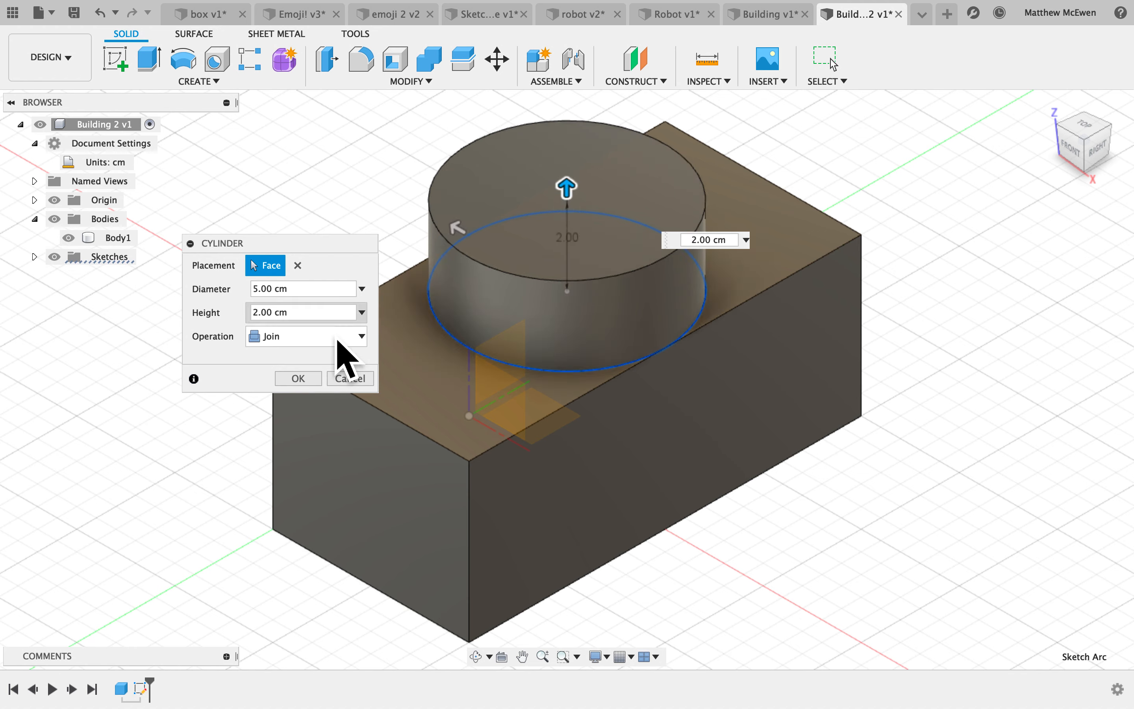
left_click(291, 341)
left_click(302, 410)
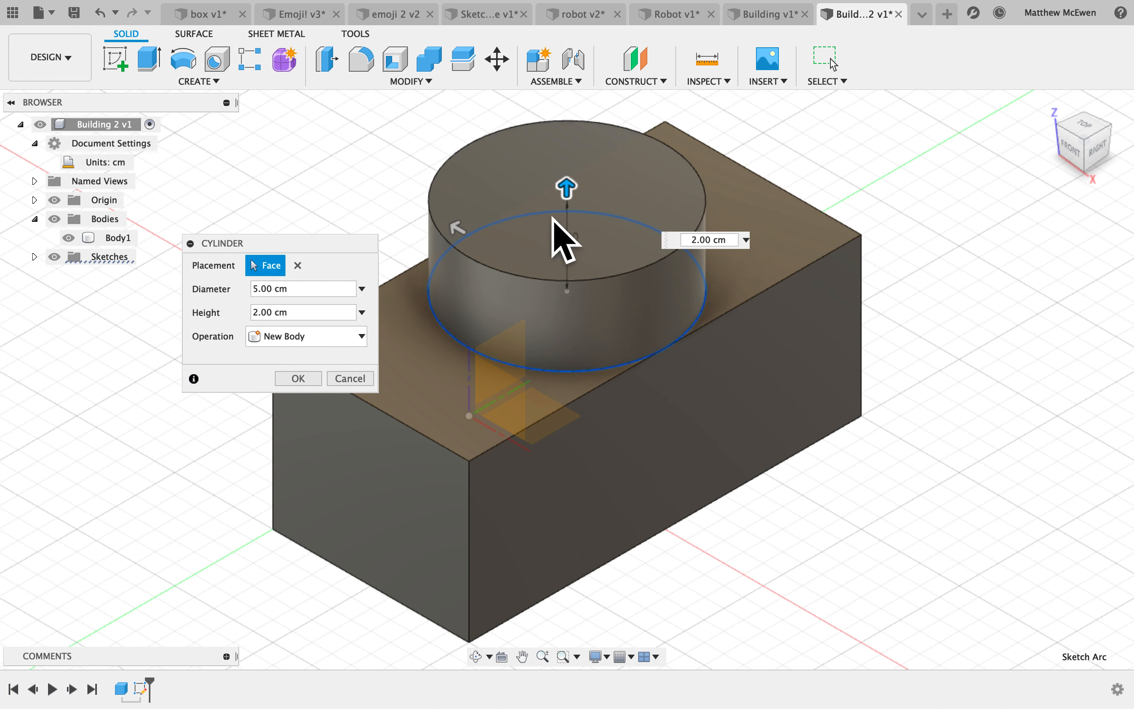
left_click_drag(603, 218, 600, 192)
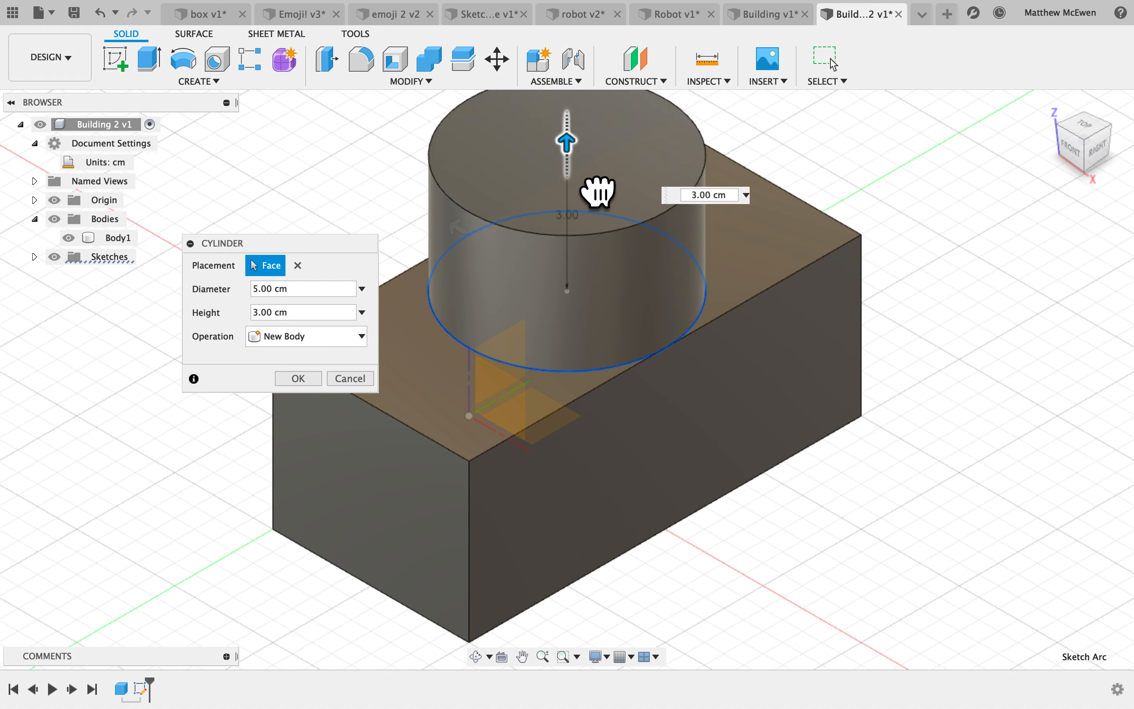
left_click(298, 378)
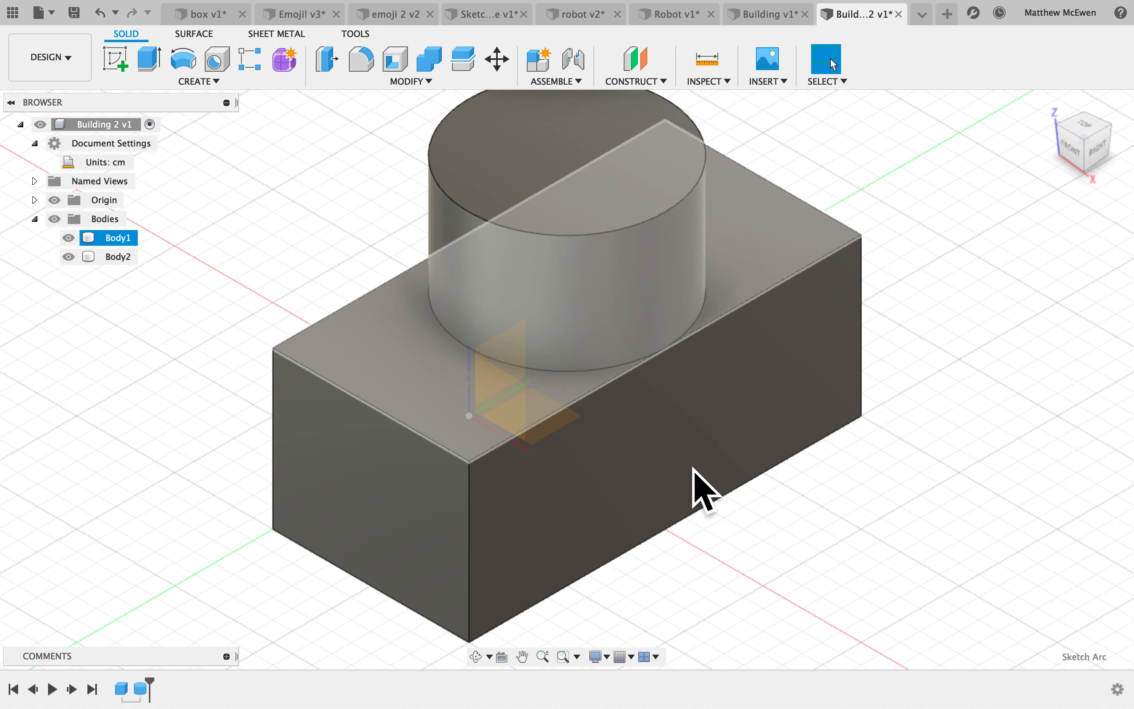
Step: Start a sphere with its centre point at the middle of the cylinder's top face
scroll(693, 469, "left", 5, "shift")
scroll(692, 468, "up", 3, "shift")
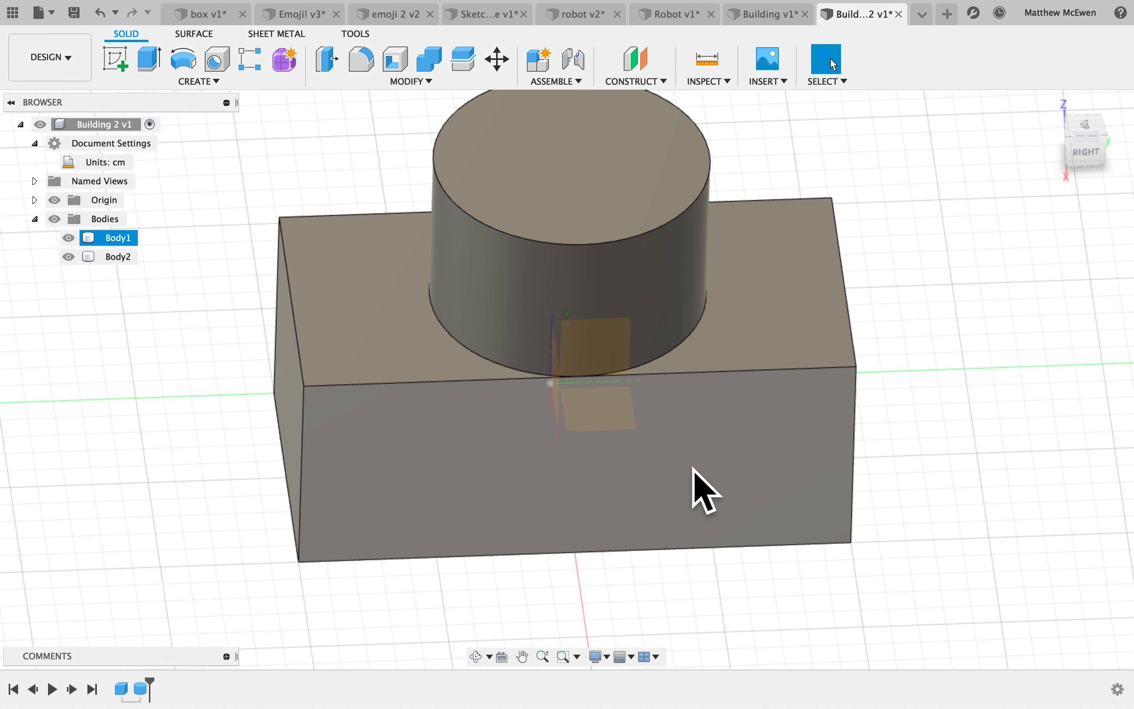
scroll(694, 471, "up", 3)
scroll(693, 470, "down", 3)
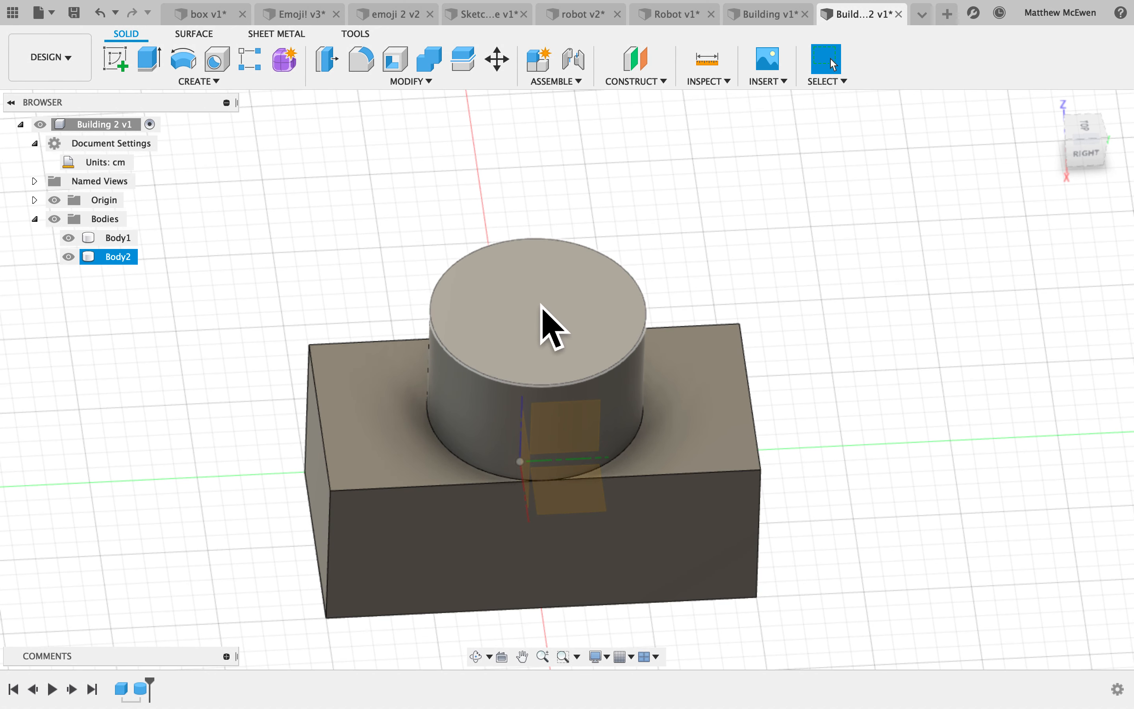
left_click(218, 84)
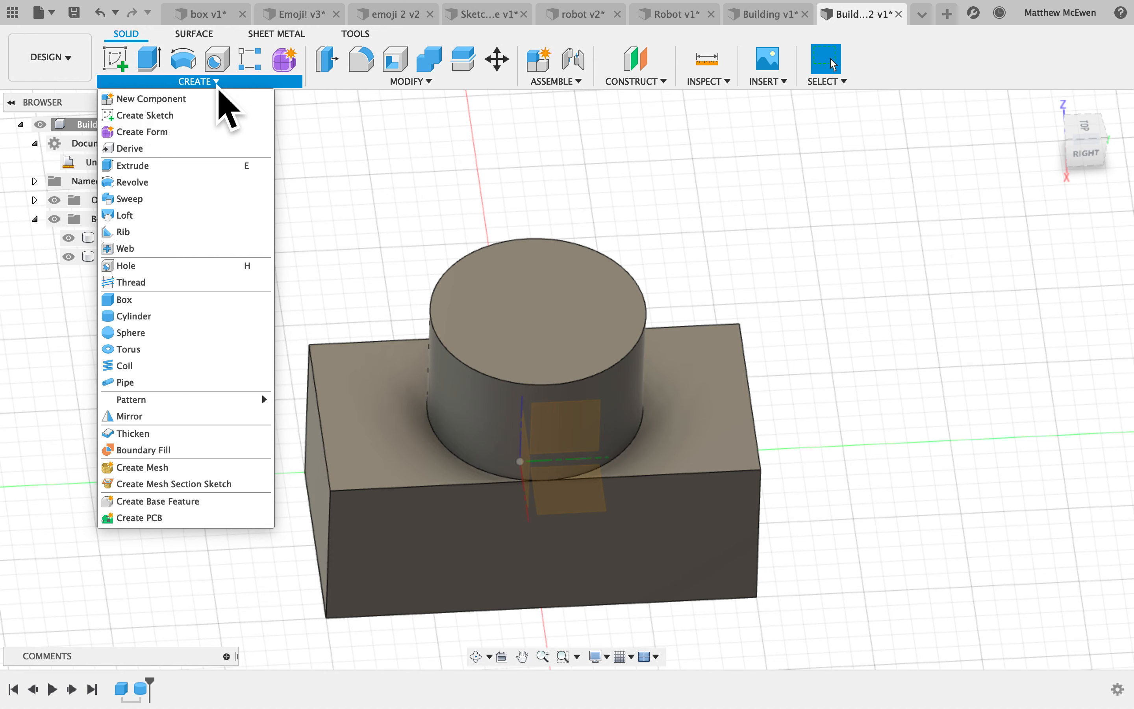
left_click(178, 334)
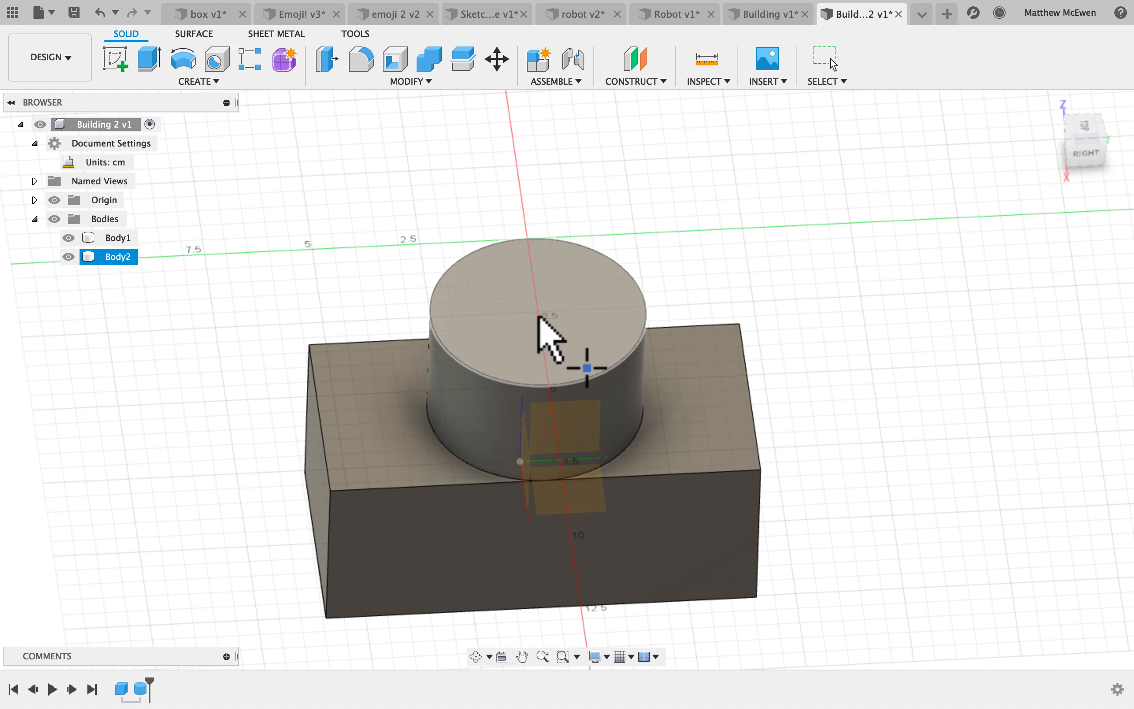
left_click(539, 318)
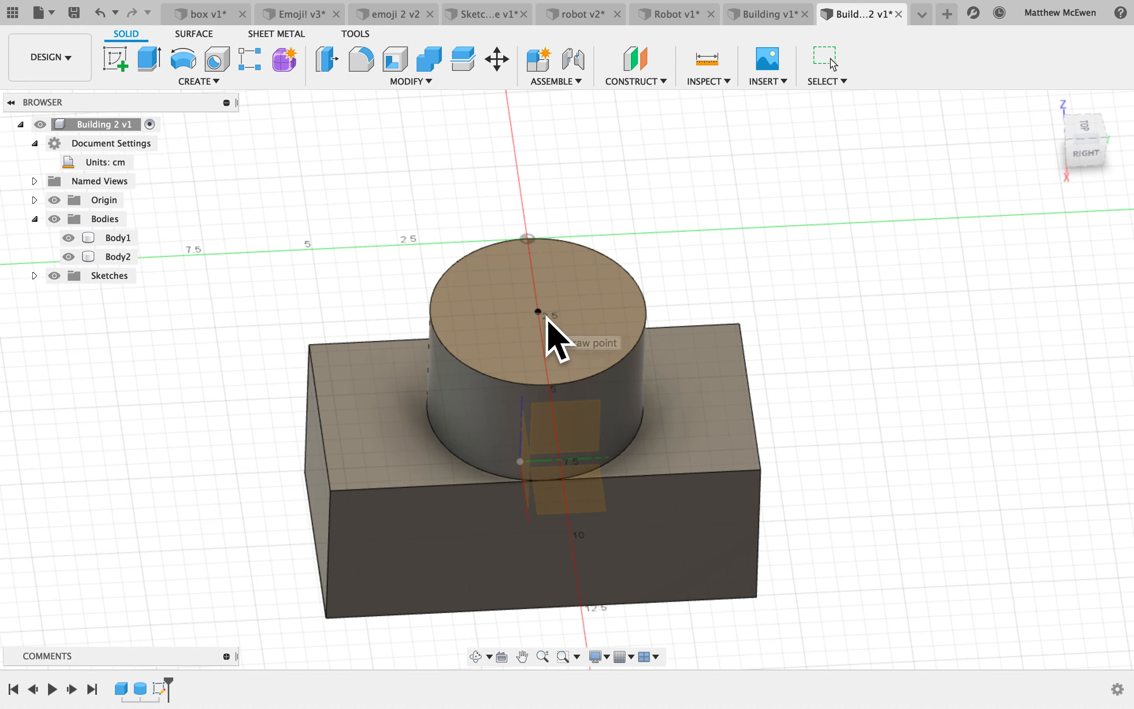
left_click(547, 317)
Step: Set the sphere's diameter to 5 cm and create it as a new body
left_click_drag(537, 288, 566, 260)
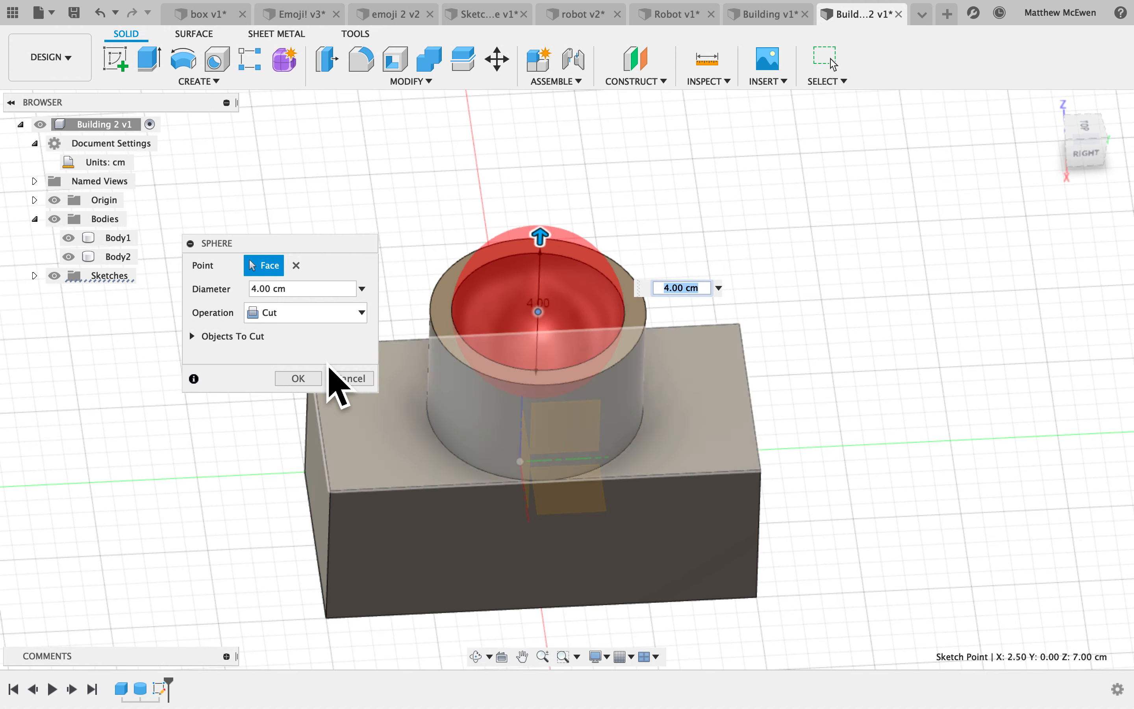
left_click(349, 312)
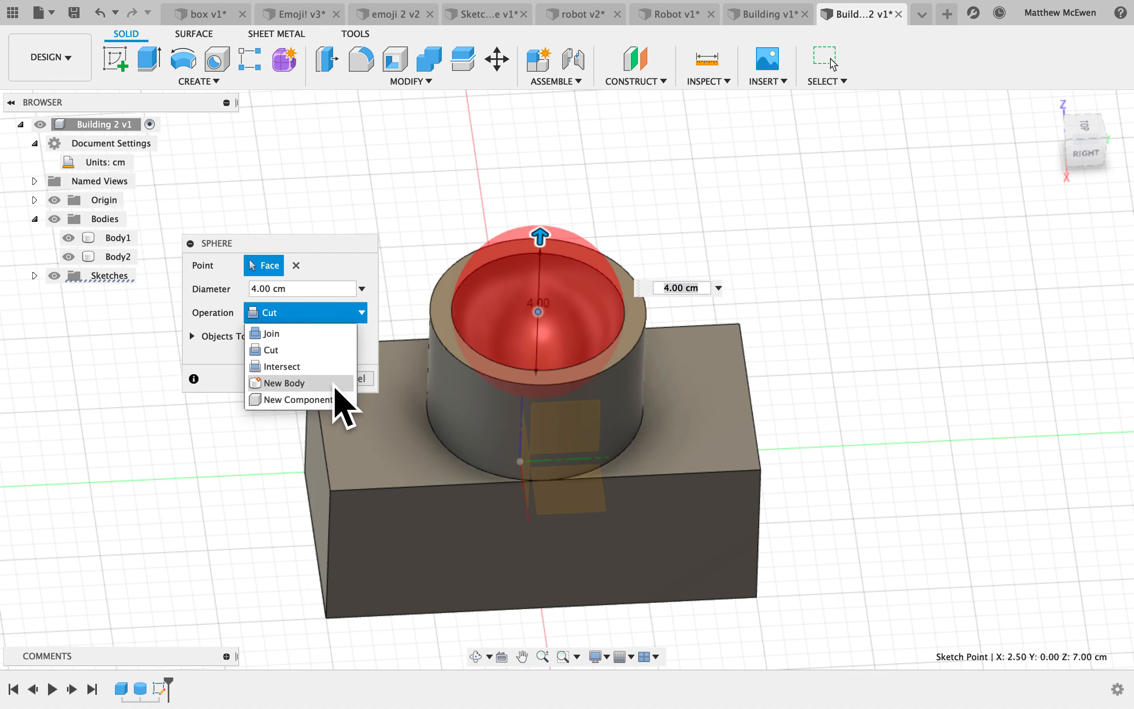
left_click(300, 384)
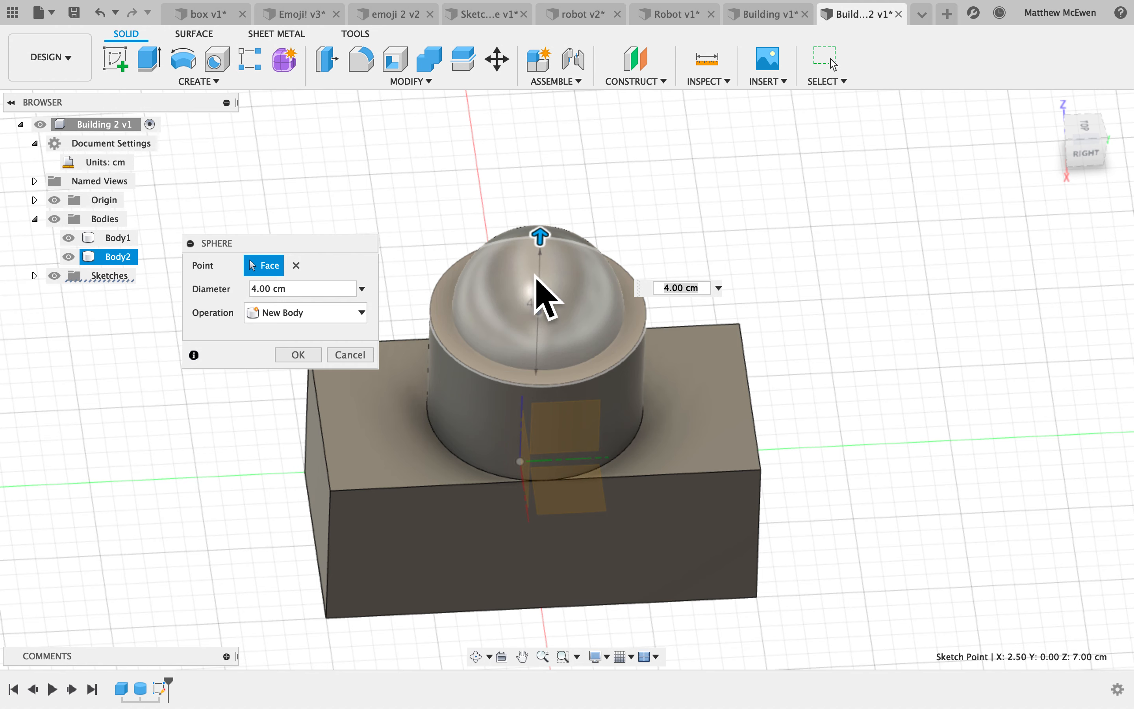
left_click_drag(545, 239, 572, 247)
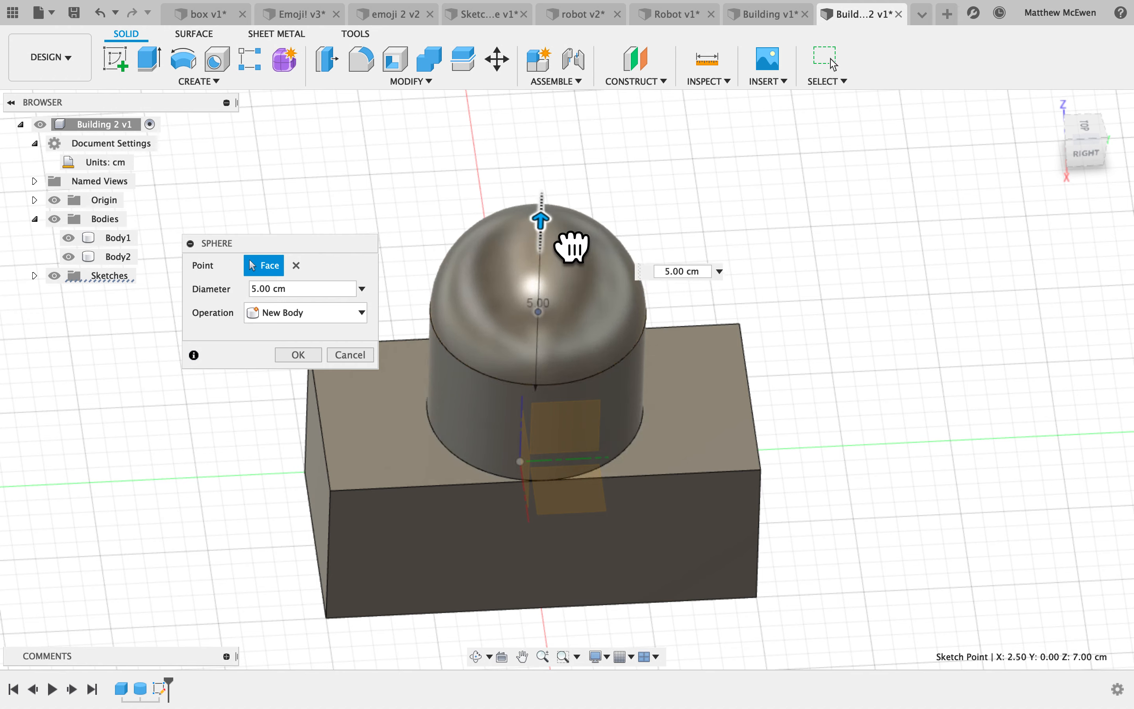
mouse_move(572, 251)
left_mouse_down()
mouse_move(576, 209)
mouse_move(577, 255)
left_mouse_up()
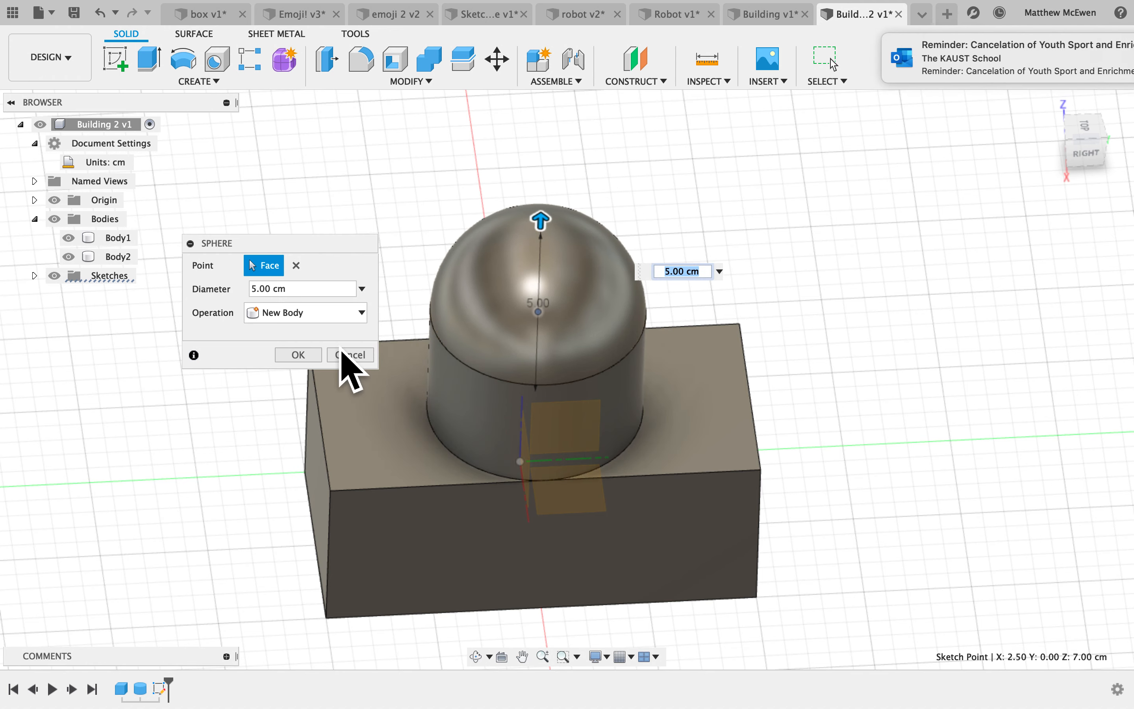
left_click(313, 359)
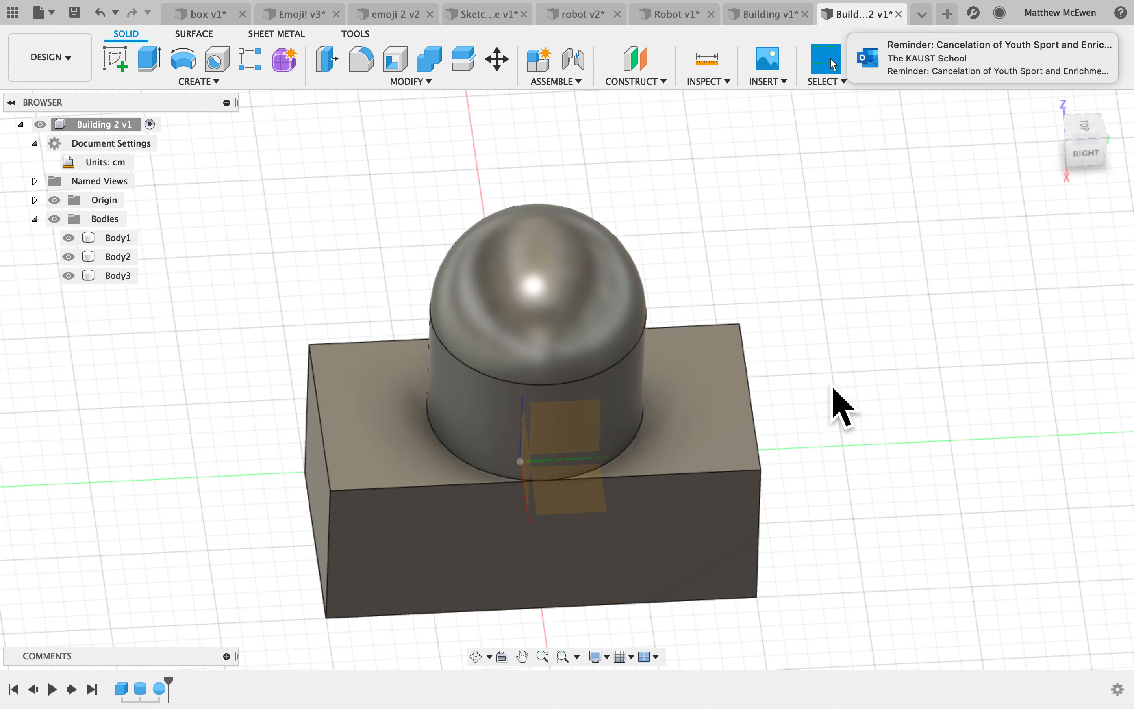
Step: Hide the origin planes and axes of the design
scroll(833, 388, "left", 5, "shift")
scroll(833, 387, "right", 7, "shift")
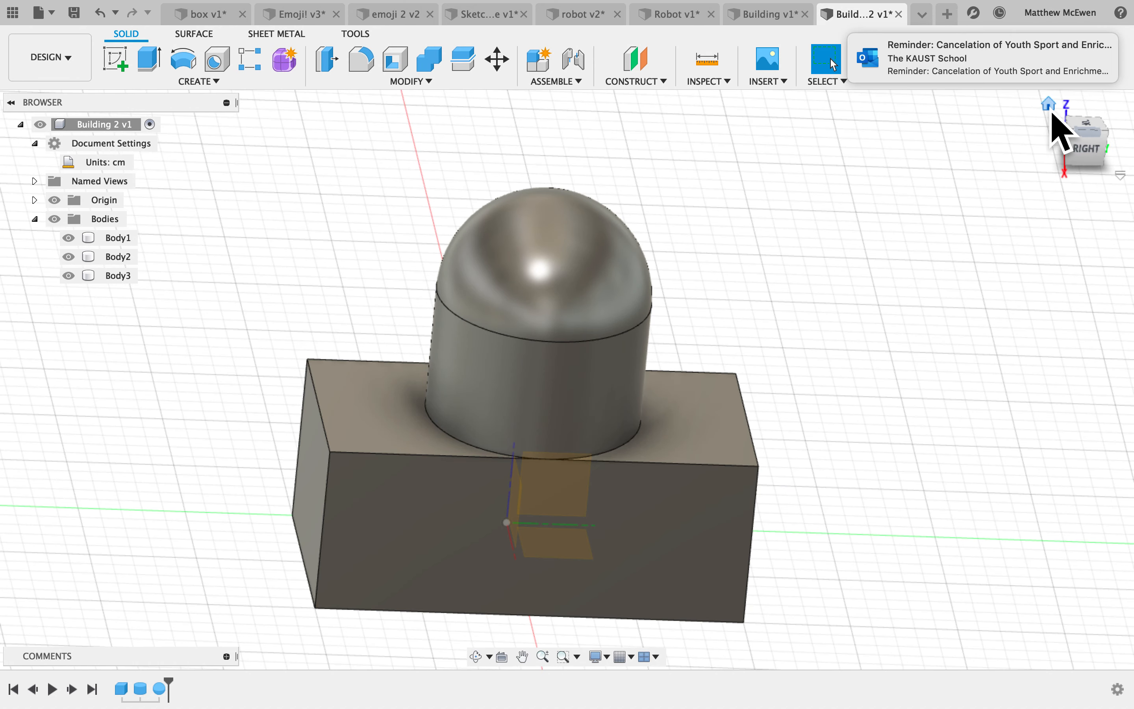
left_click(1050, 106)
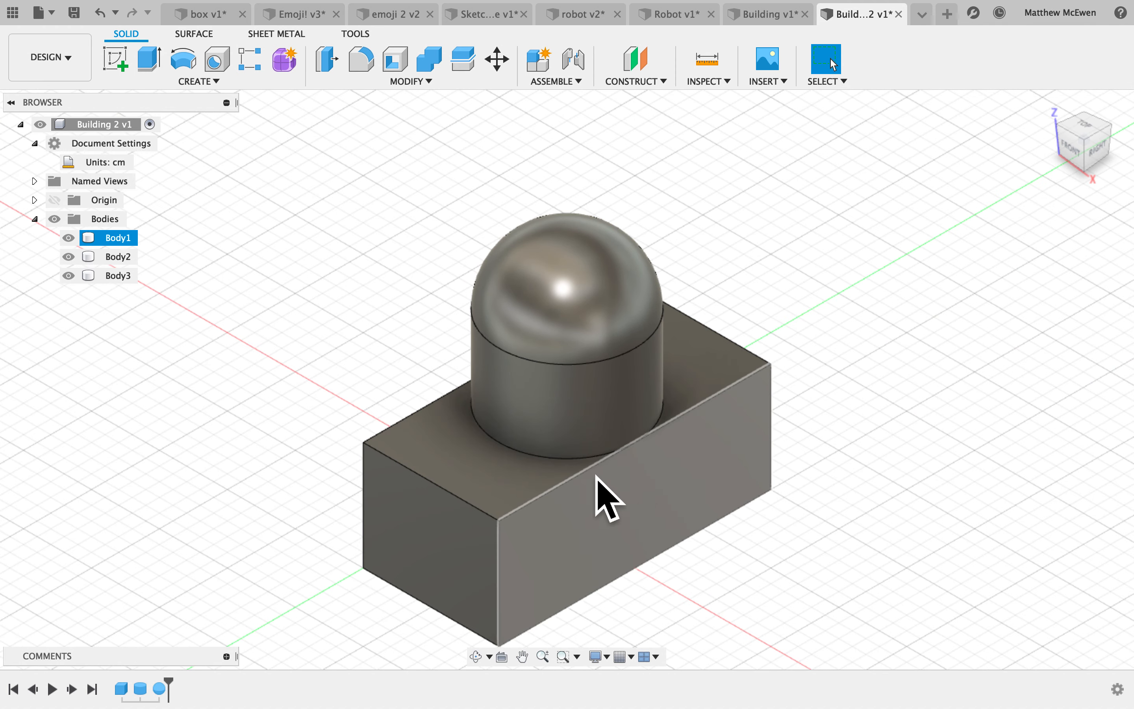
left_click(54, 200)
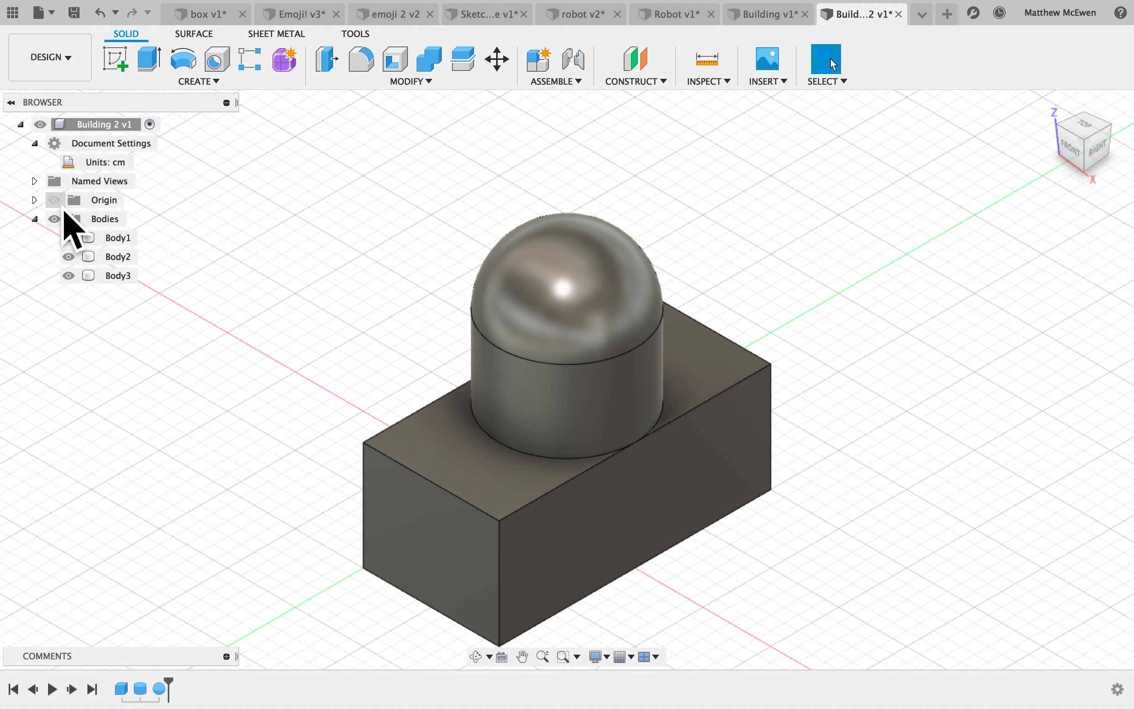
middle_click_drag(695, 471, 334, 315, "shift")
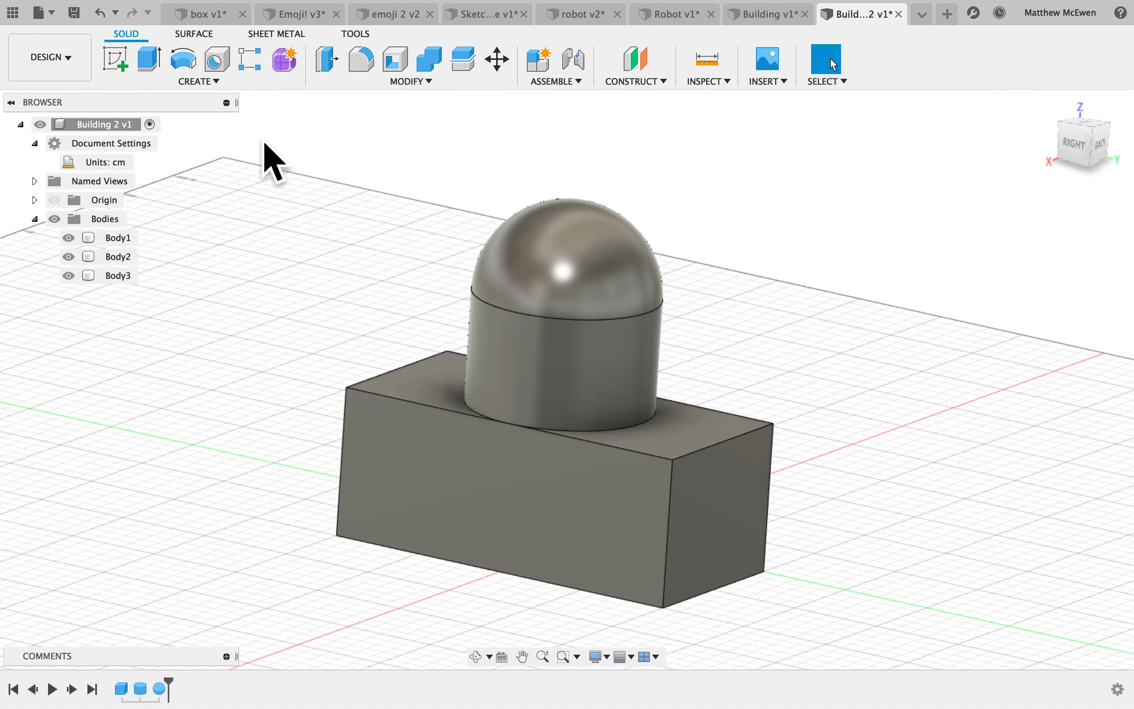
left_click(220, 84)
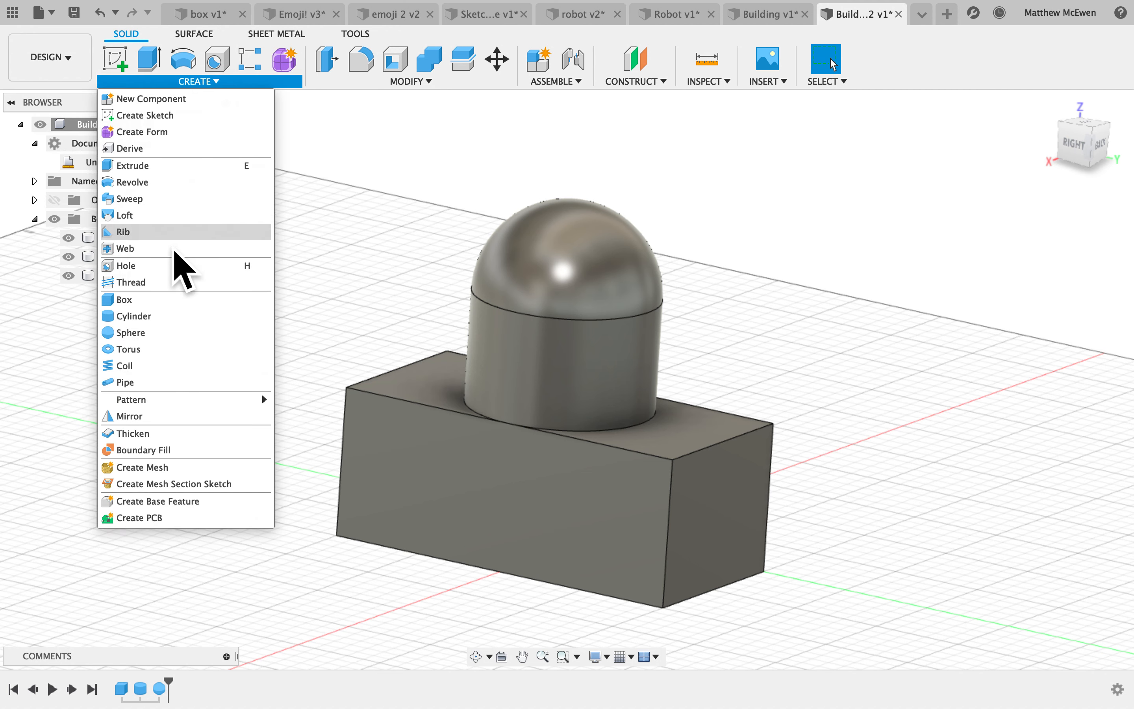
left_click(173, 302)
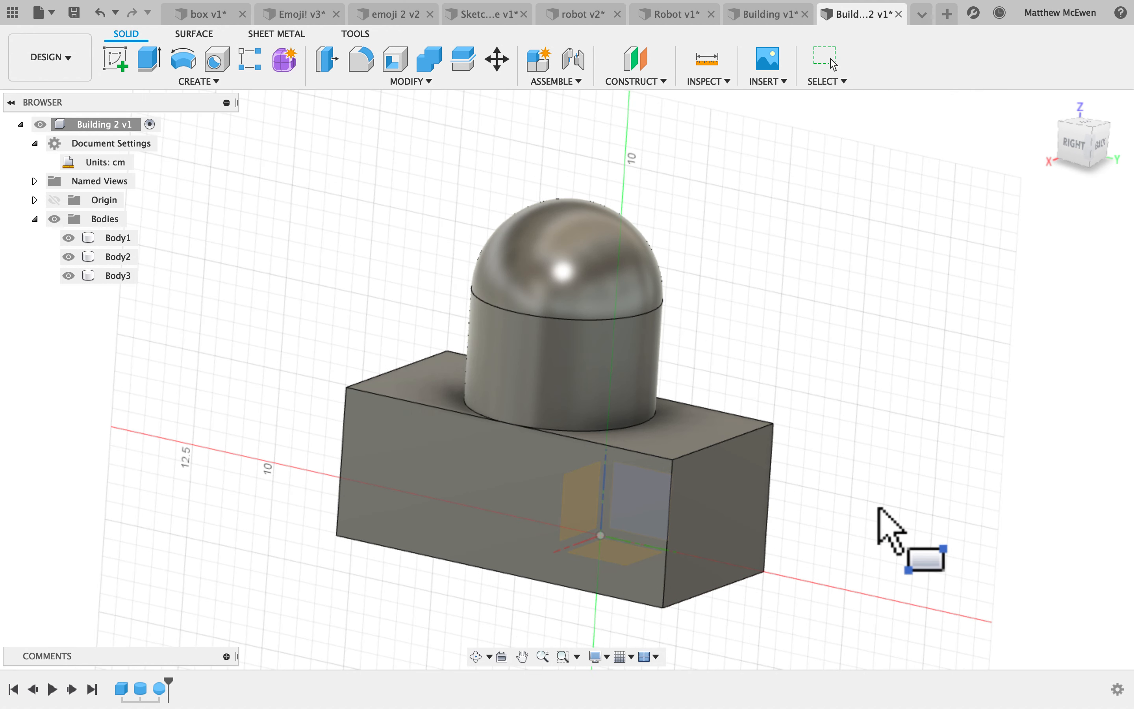
left_click(656, 502)
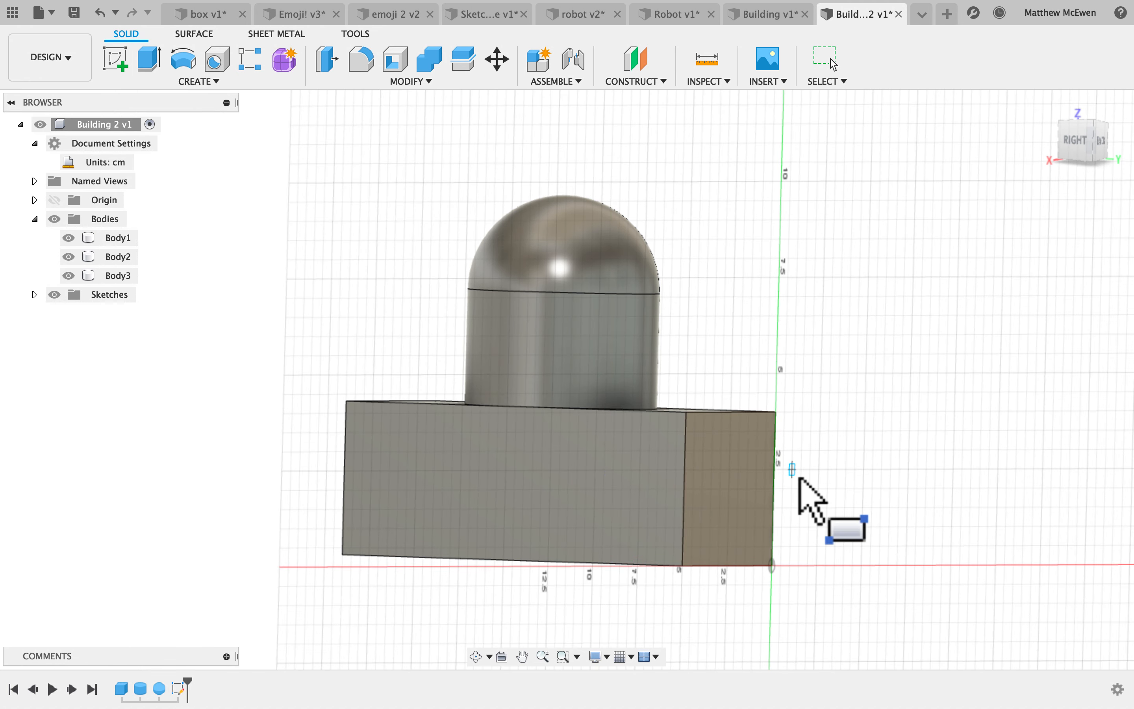
left_click(1080, 157)
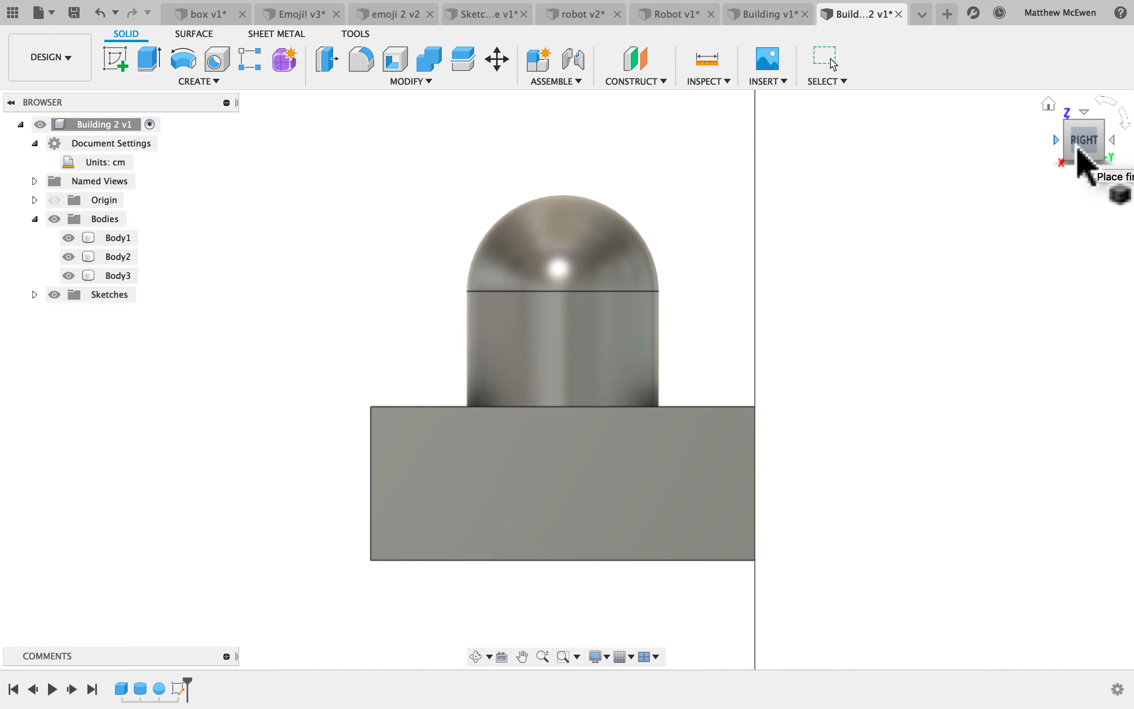
left_click(1085, 159)
left_click(1048, 106)
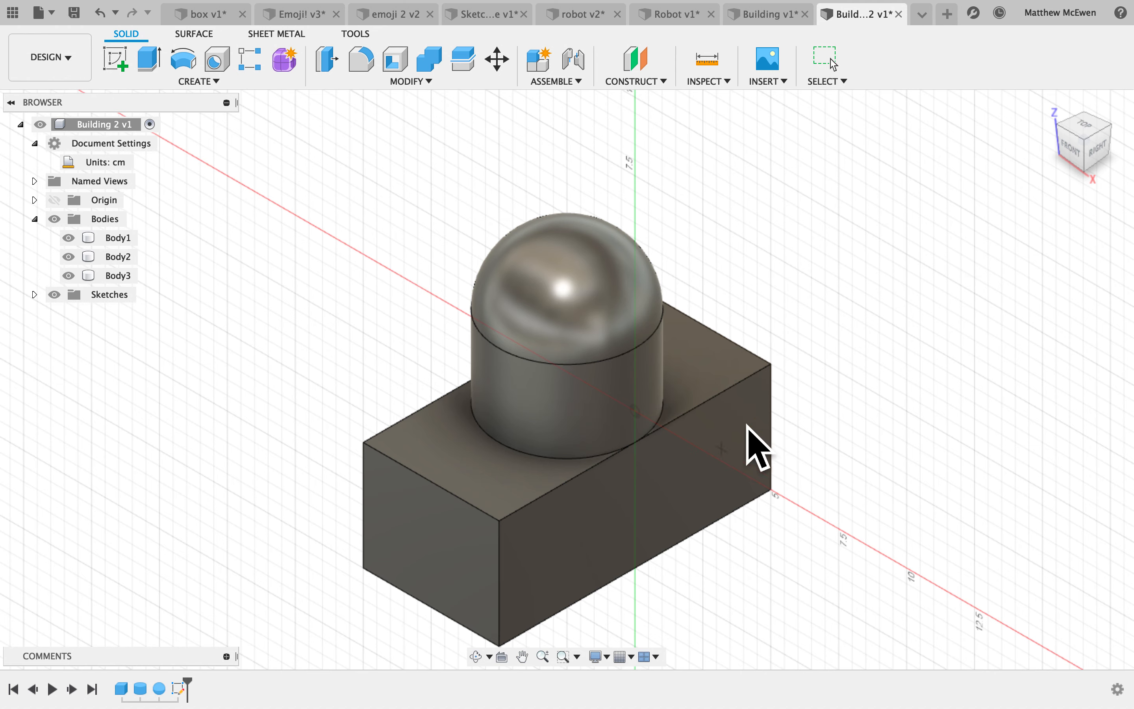
key("super+z")
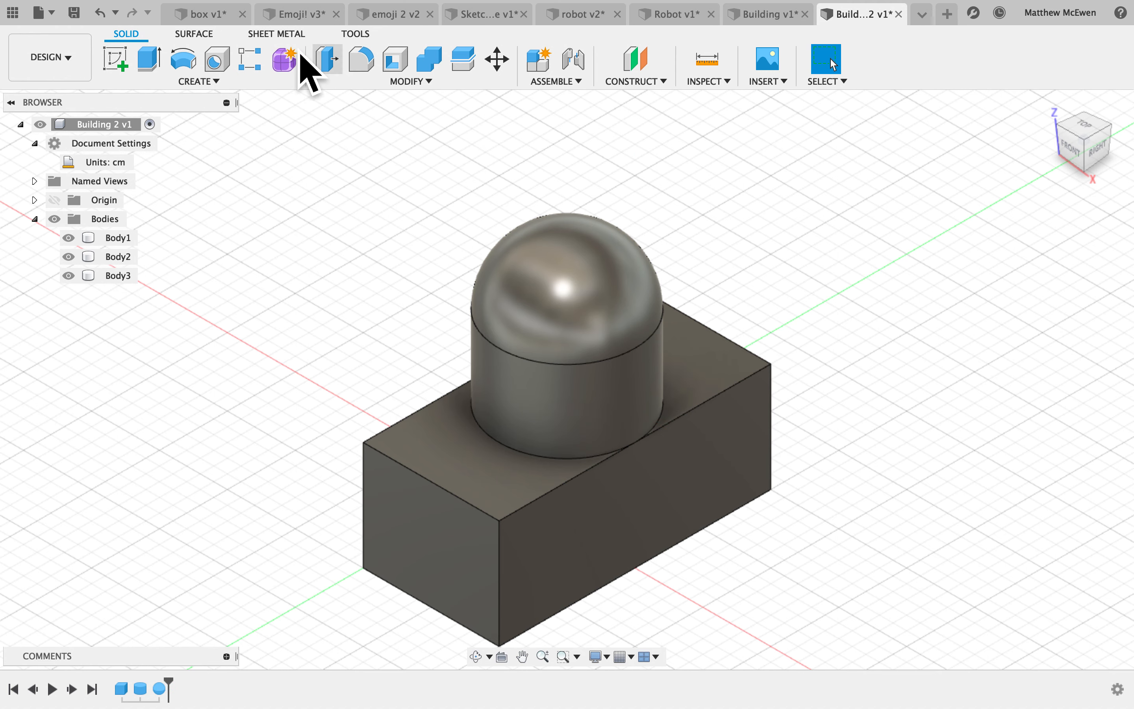
Step: Add a 4 by 3.5 cm box on the base's back end face, flush with its bottom edge, 8 cm long and joined to the base
left_click(164, 83)
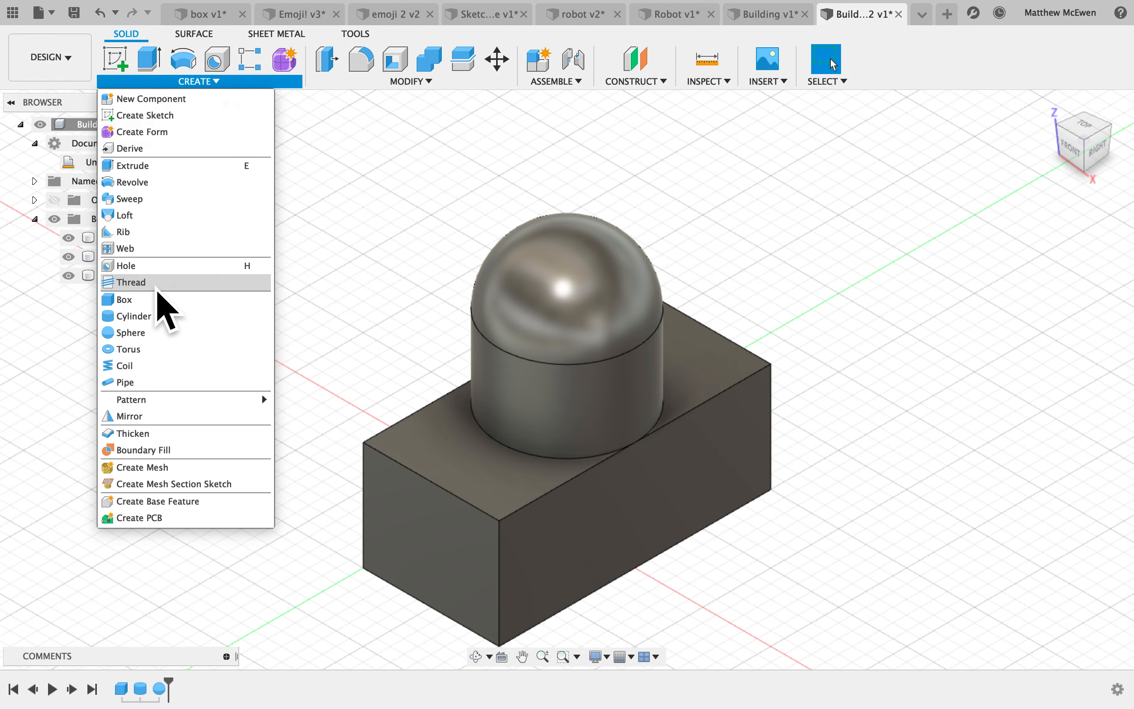
left_click(140, 300)
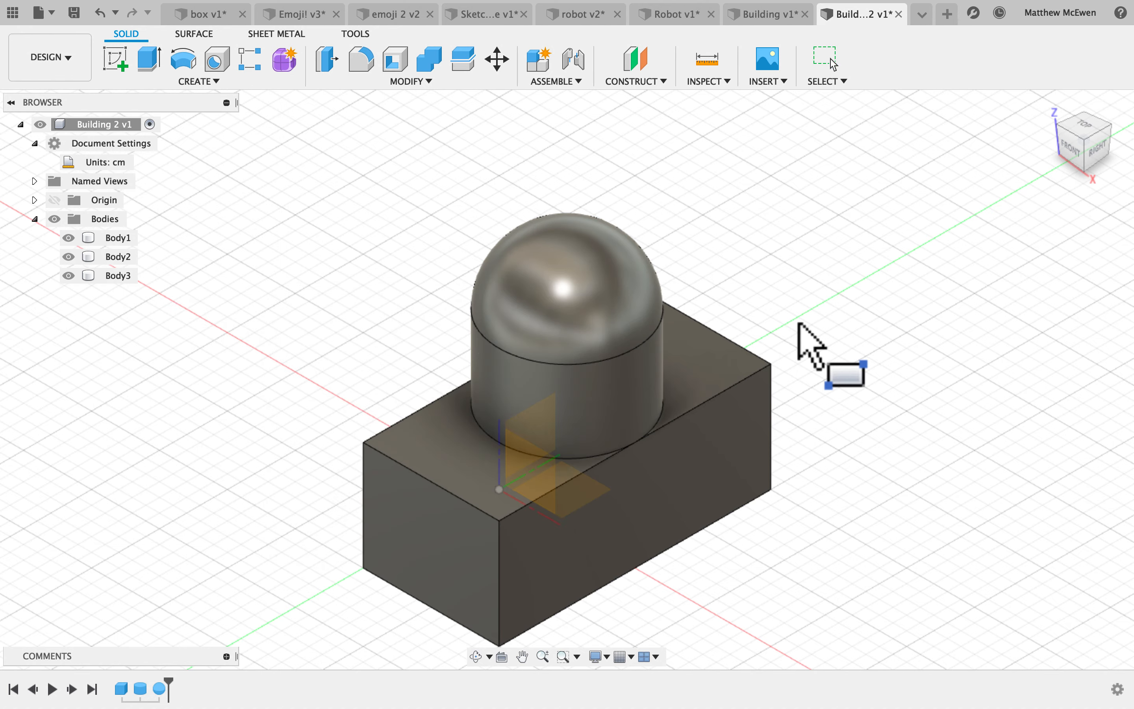
left_click(732, 464)
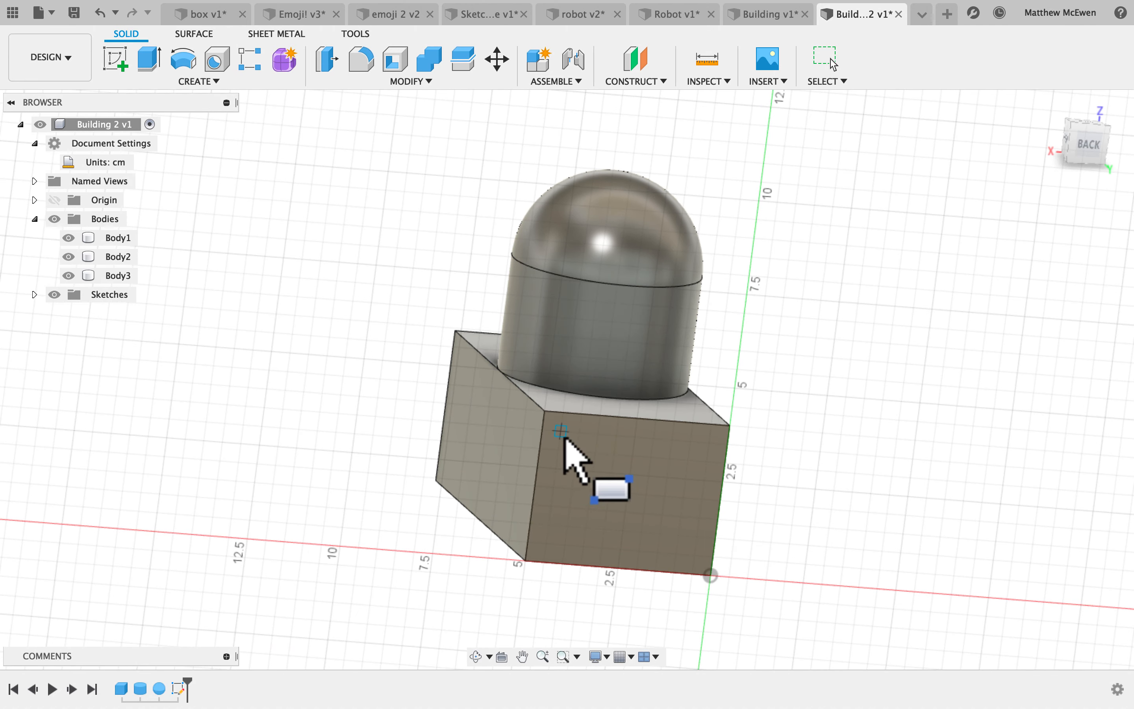
left_click(561, 431)
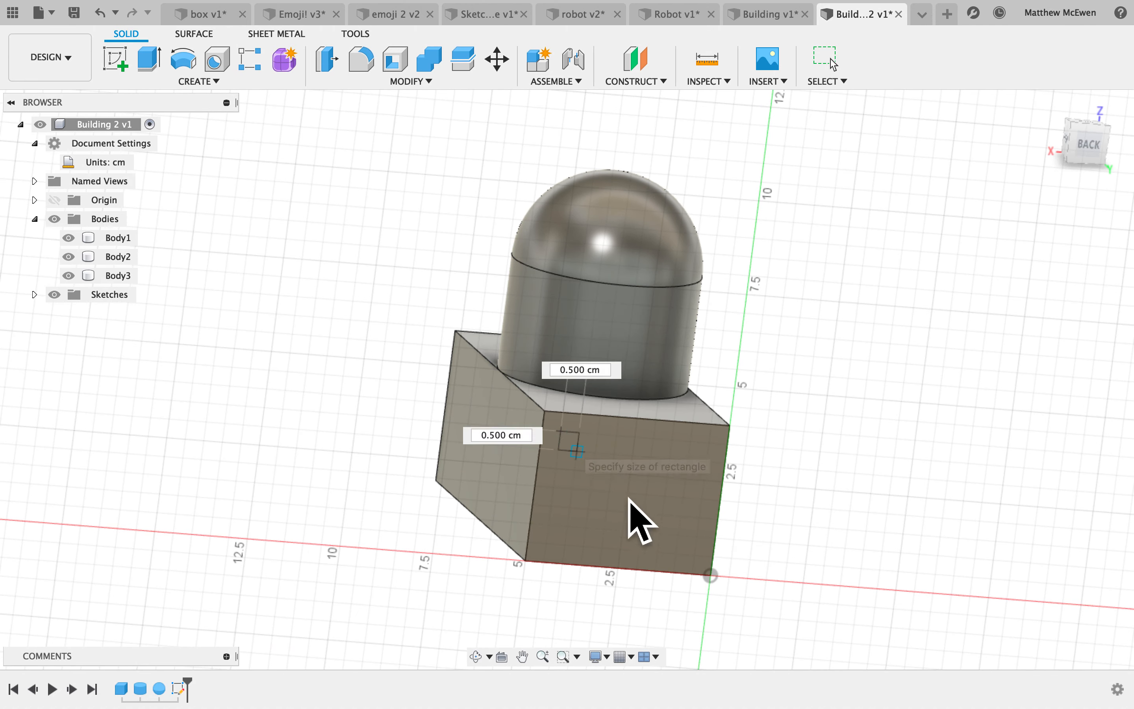
left_click(693, 575)
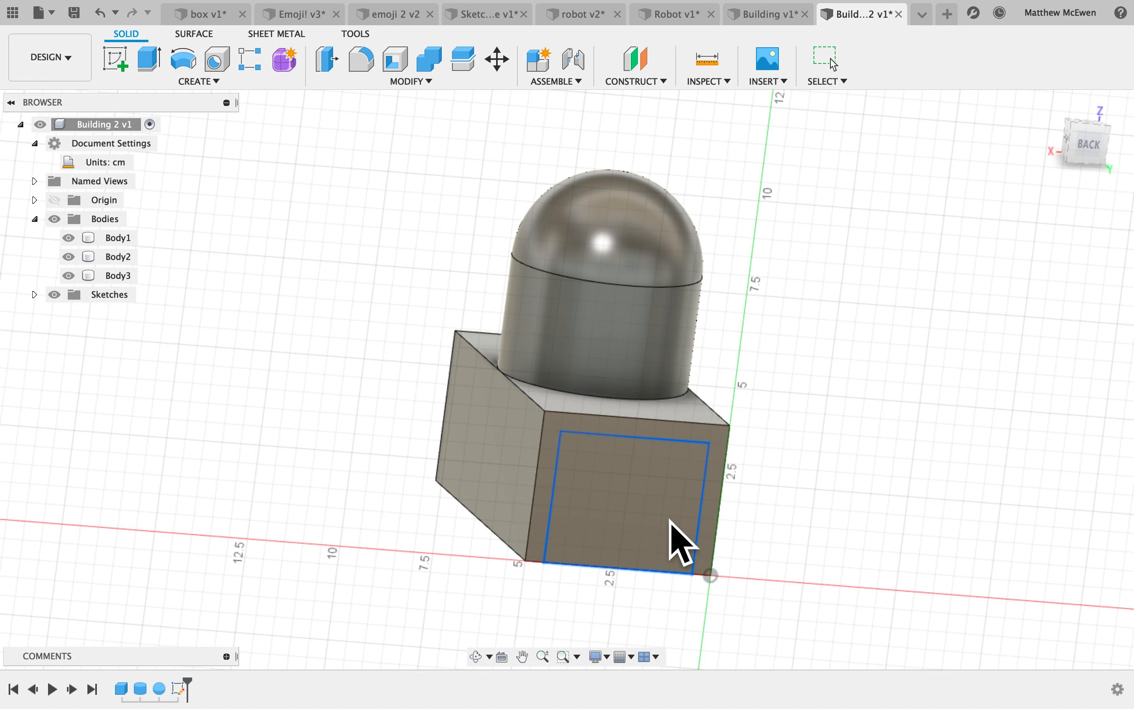
left_click_drag(666, 544, 725, 614)
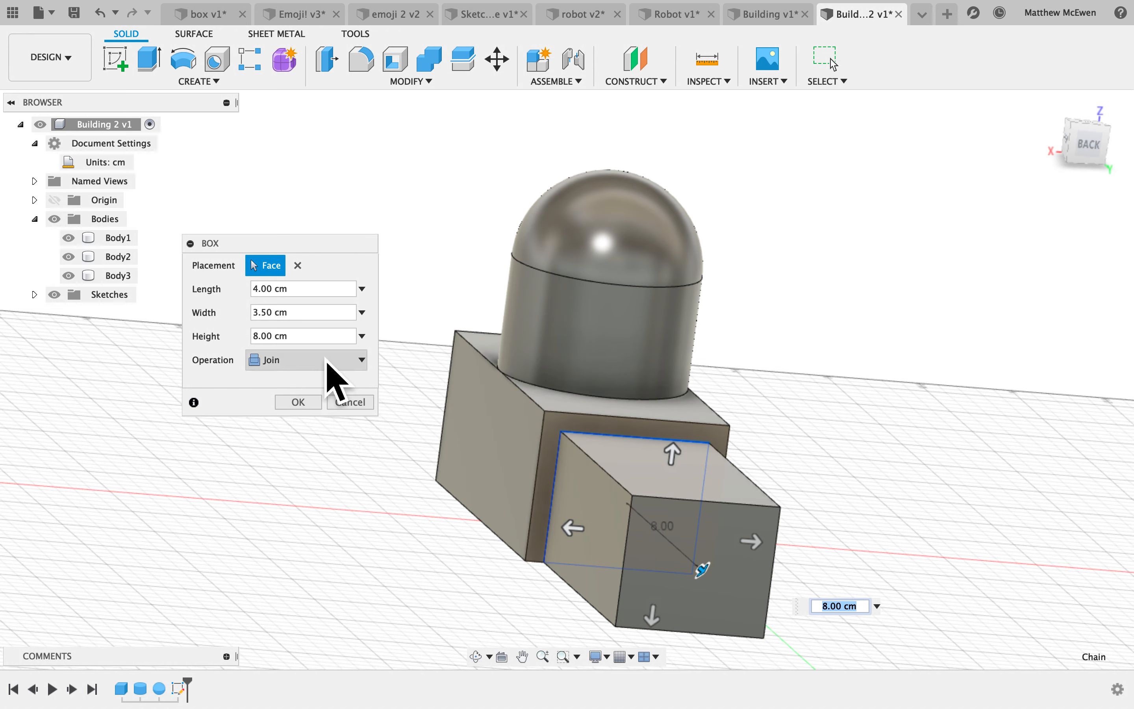
left_click(308, 404)
Step: Highlight each of the three bodies in turn to check which solids belong to it, and inspect the joined back wing from several sides
left_click(120, 242)
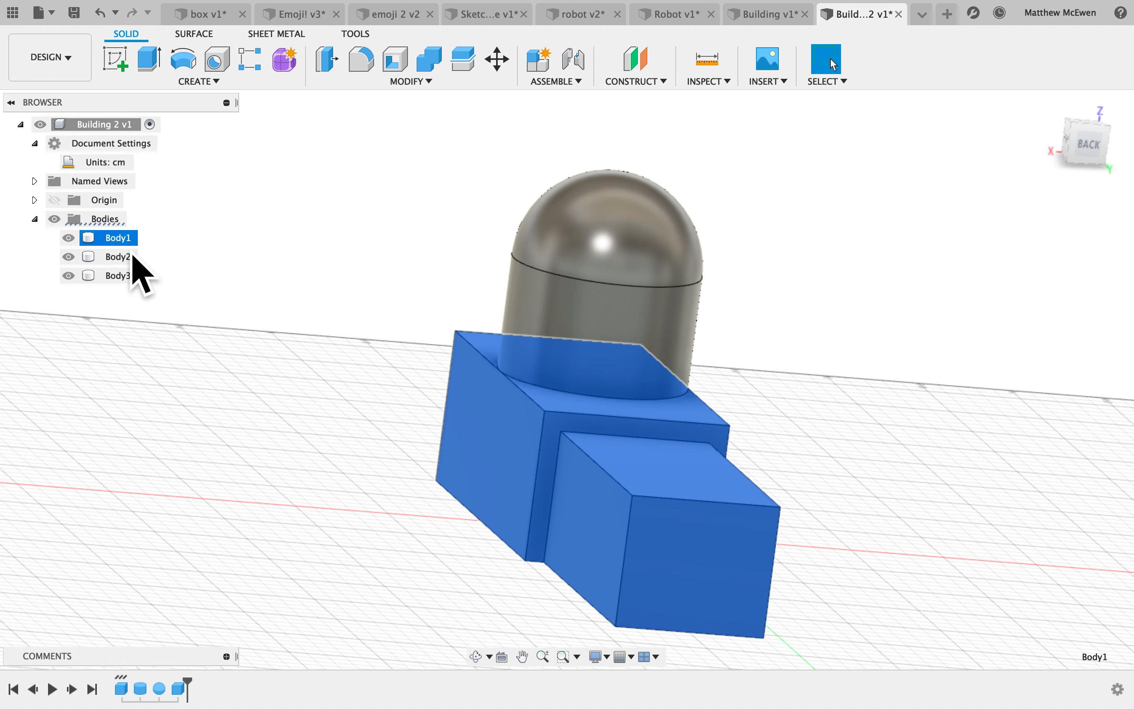
double_click(123, 239)
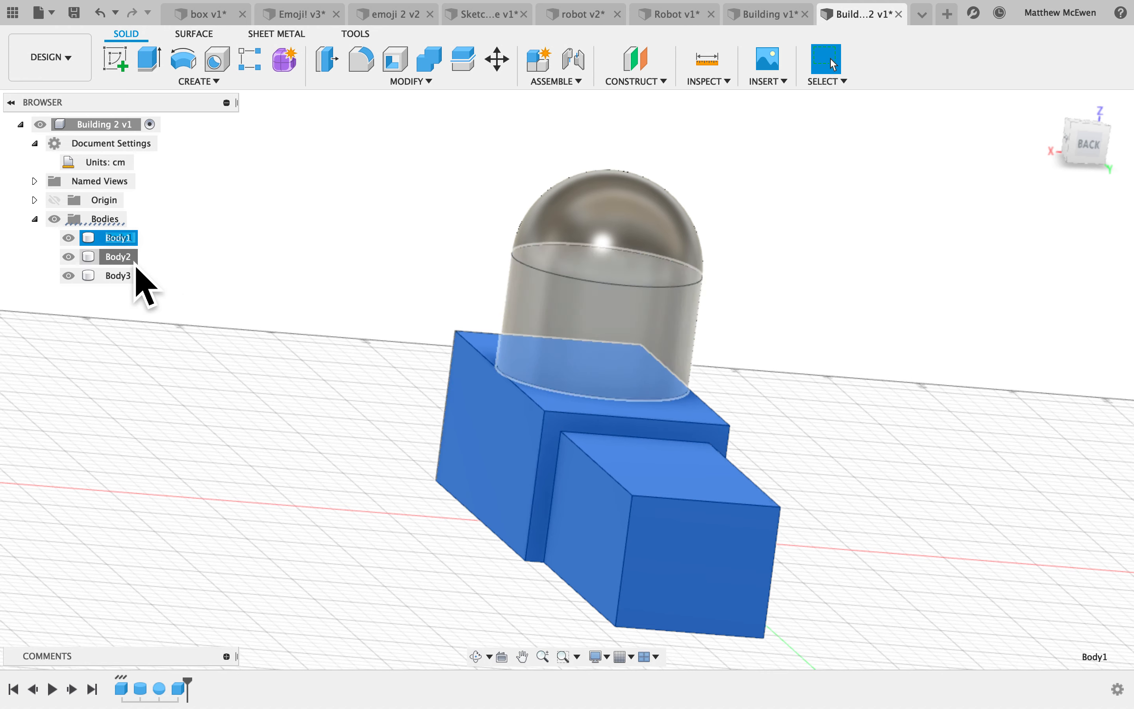
left_click(123, 257)
left_click(118, 276)
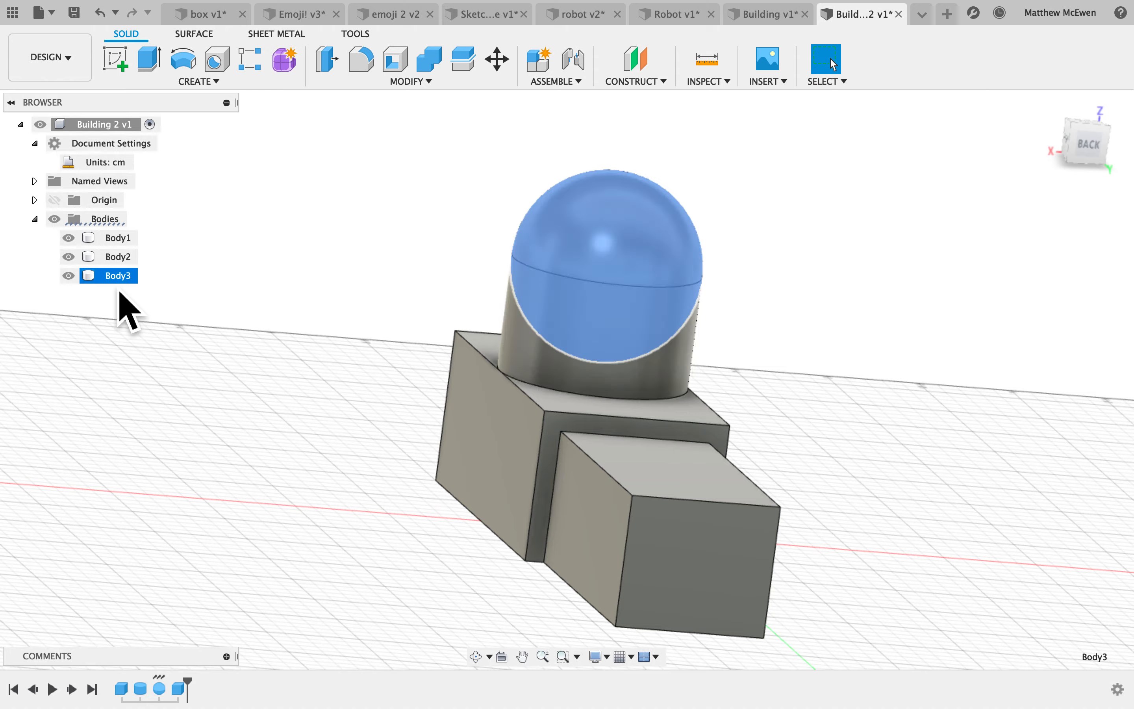
left_click(274, 436)
scroll(417, 482, "right", 5, "shift")
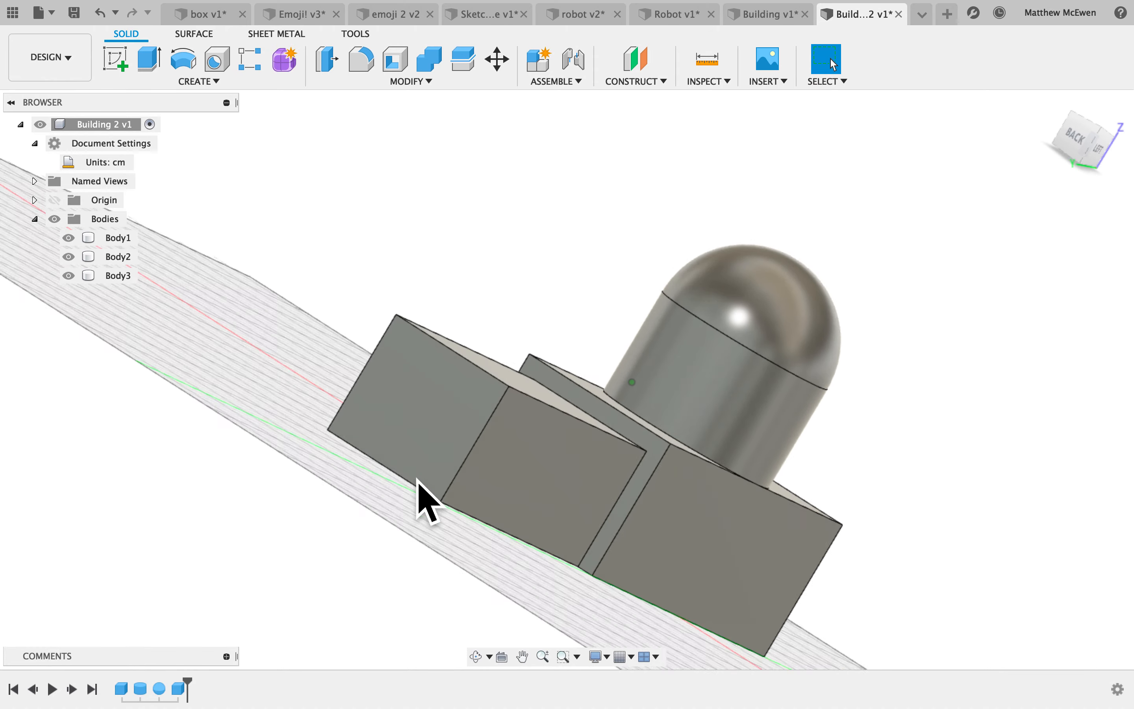
scroll(418, 480, "left", 8, "shift")
scroll(417, 479, "down", 5, "shift")
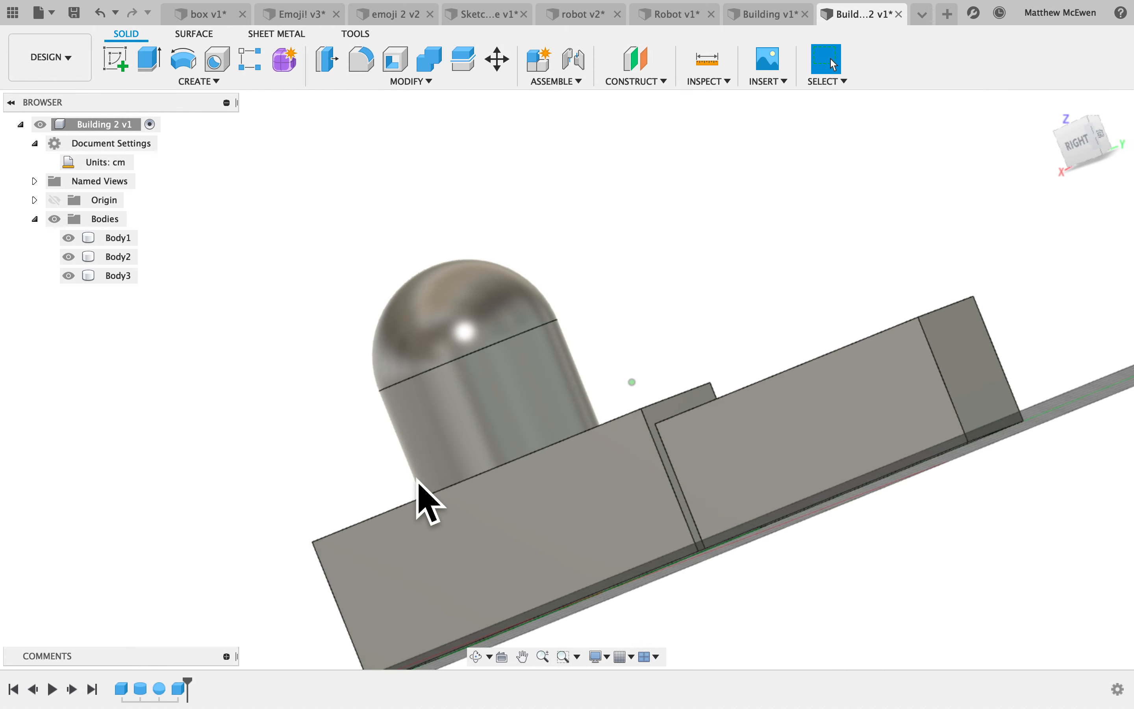
scroll(417, 479, "up", 5, "shift")
scroll(299, 387, "left", 5, "shift")
scroll(299, 387, "up", 5, "shift")
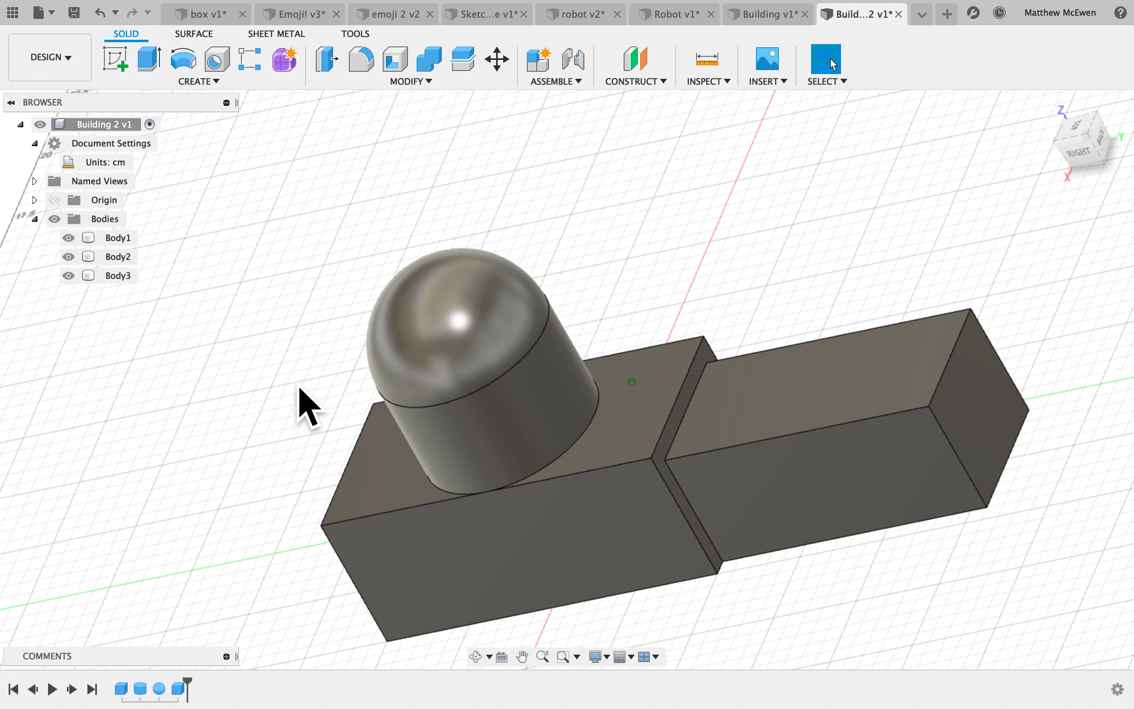
scroll(299, 387, "down", 3, "shift")
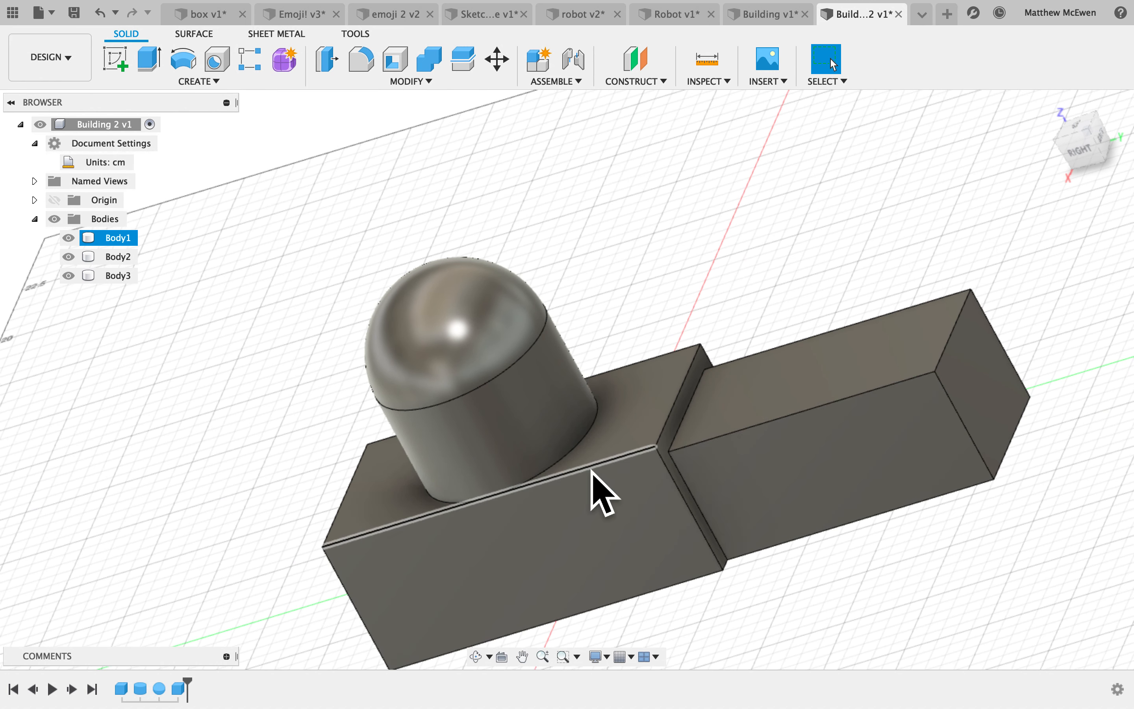
Step: Add a matching box on the base's front end face, 4 by 3.5 cm and 8 cm long, joined to the base
left_click(1056, 118)
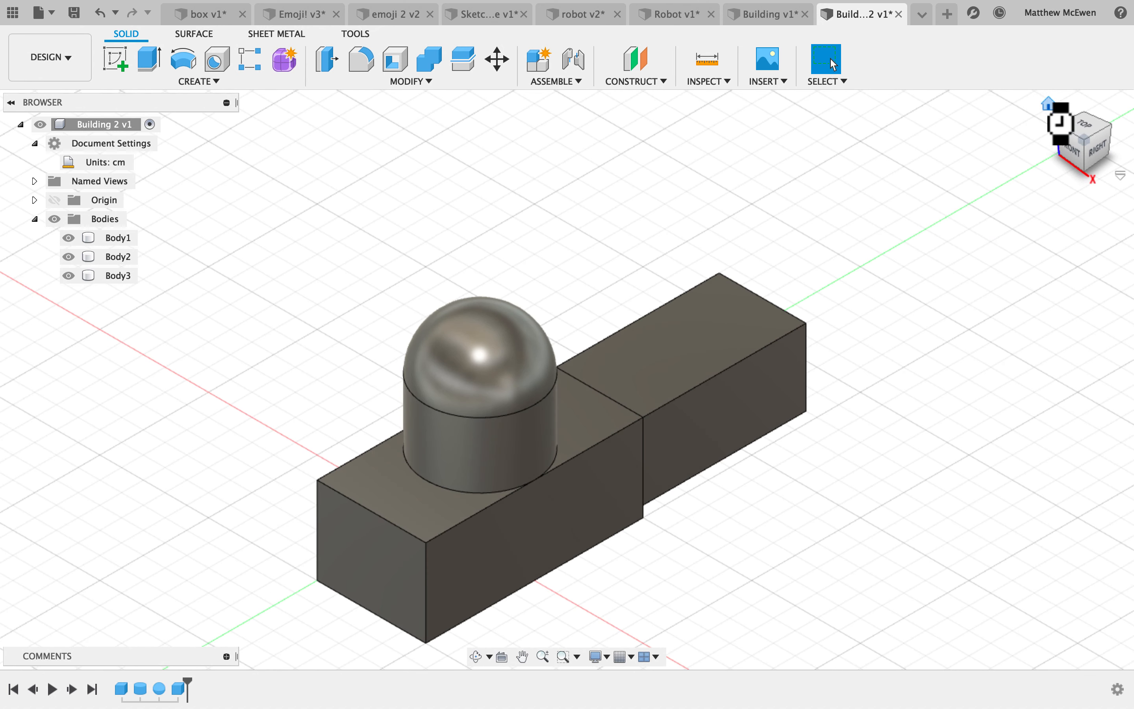
left_click(192, 82)
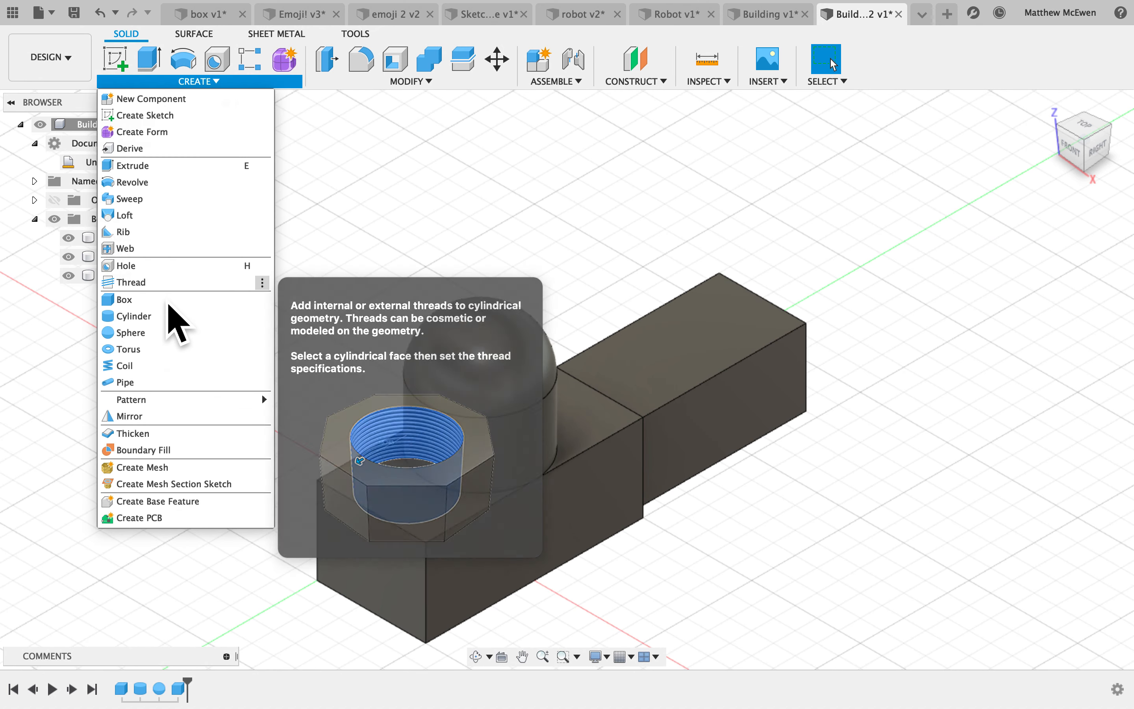
left_click(355, 551)
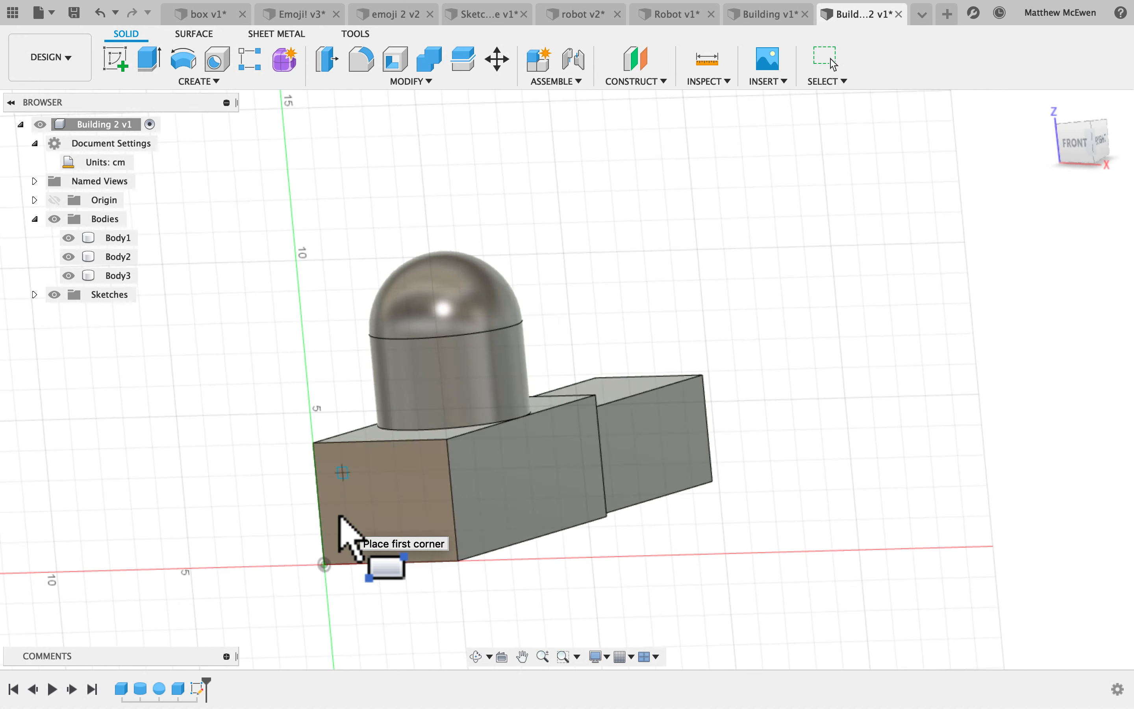
scroll(341, 512, "up", 3)
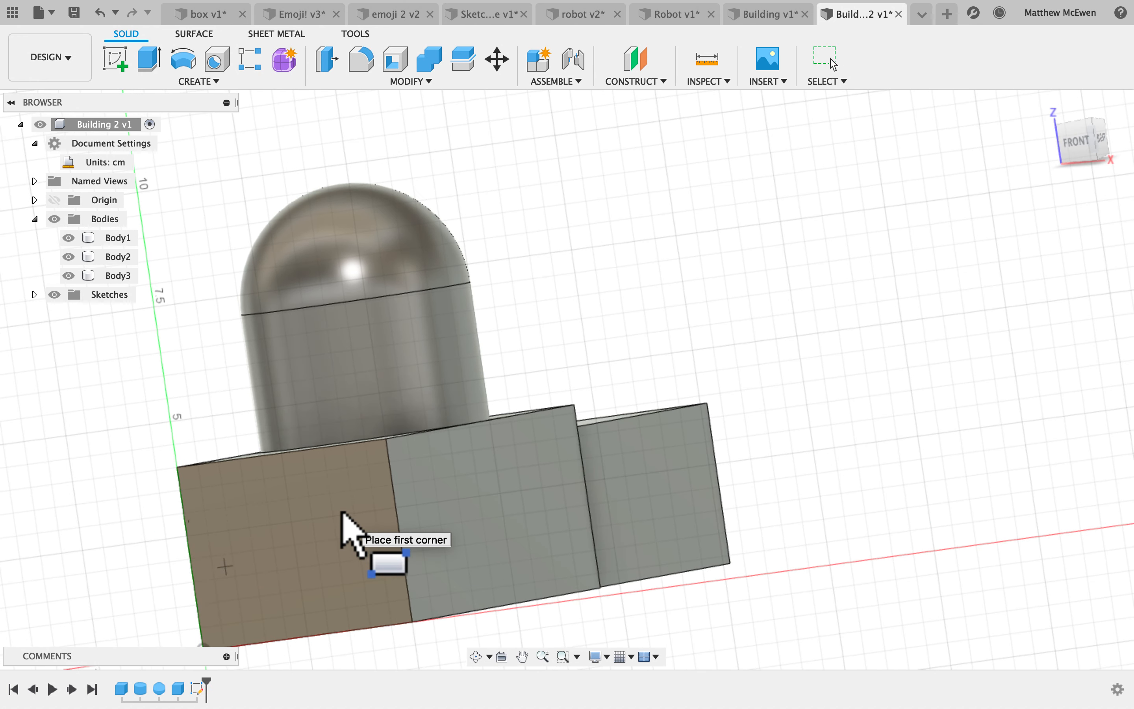
scroll(341, 512, "left", 3)
left_click(283, 456)
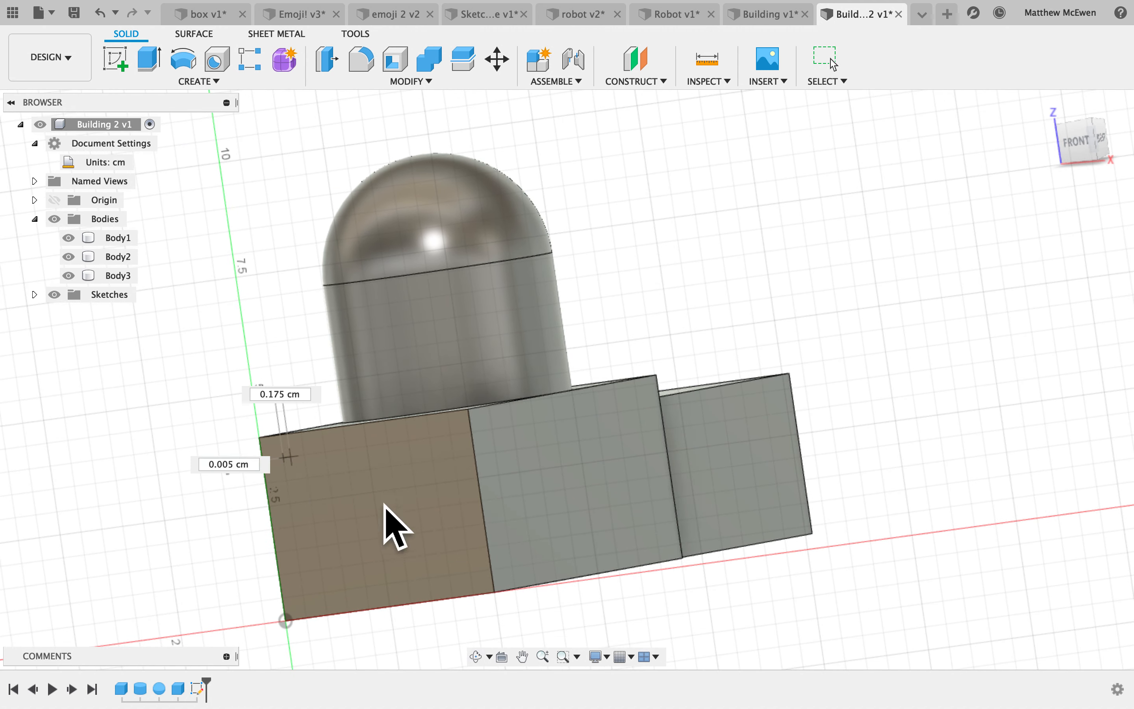
left_click(473, 595)
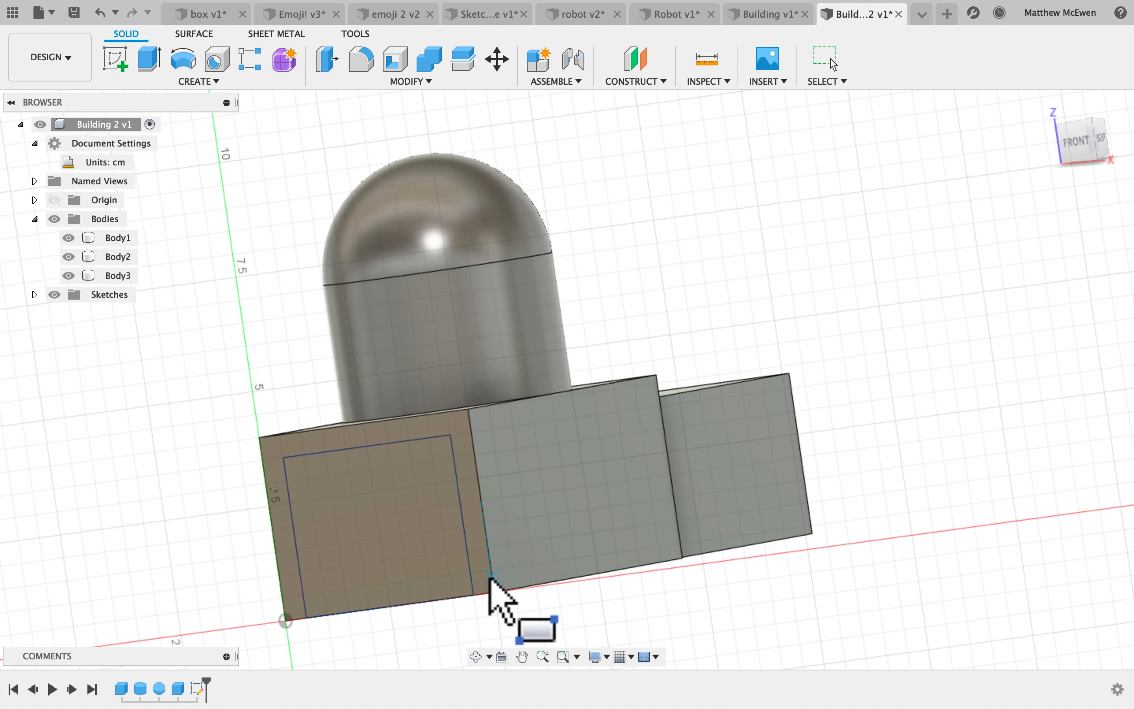
left_click_drag(347, 571, 239, 607)
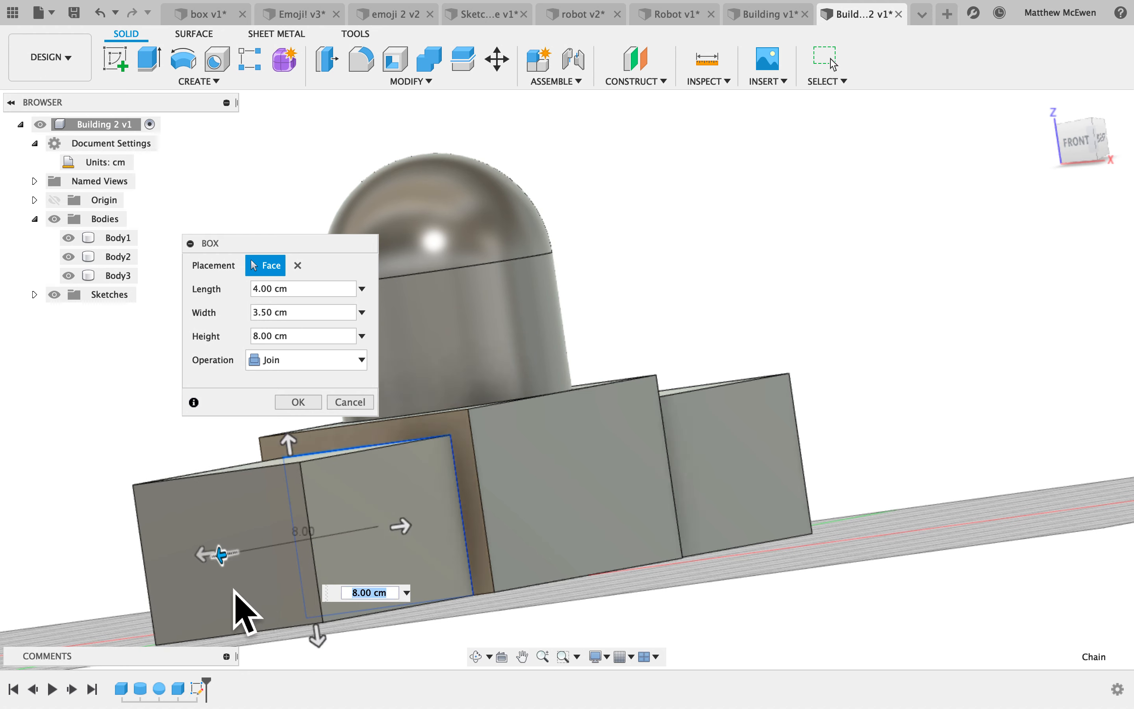
left_click(301, 406)
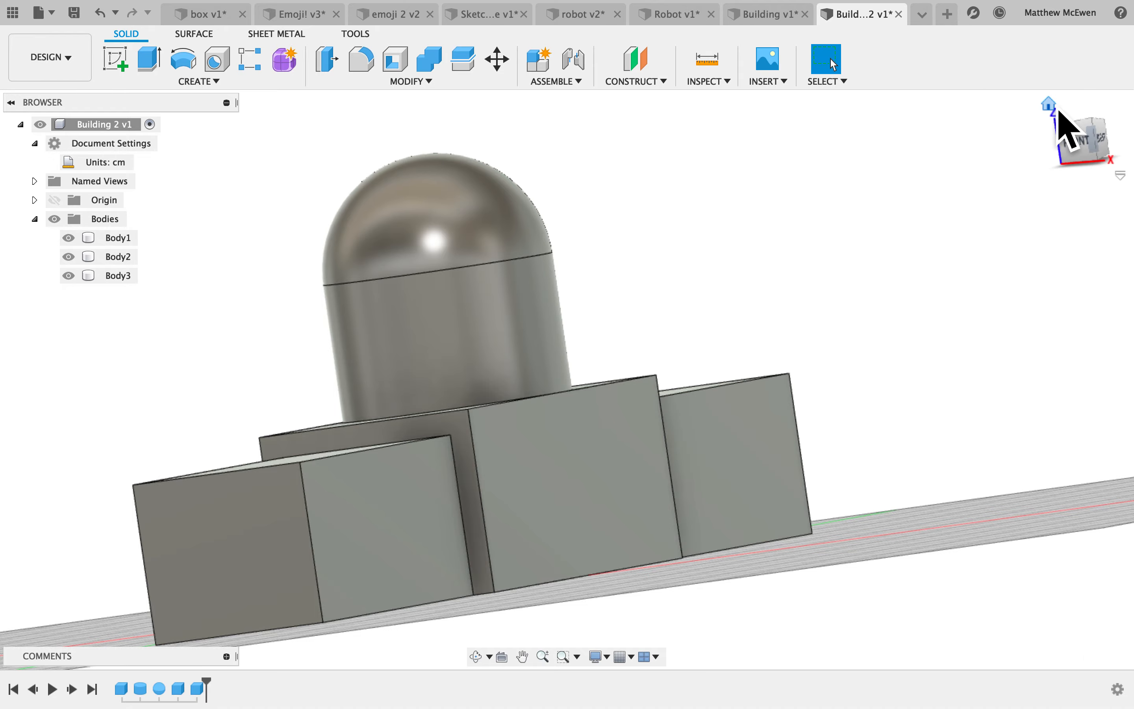
Step: Cut a 2 by 2 cm box-shaped doorway 2 cm deep into the base's long right face, centred on its bottom edge
left_click(1049, 104)
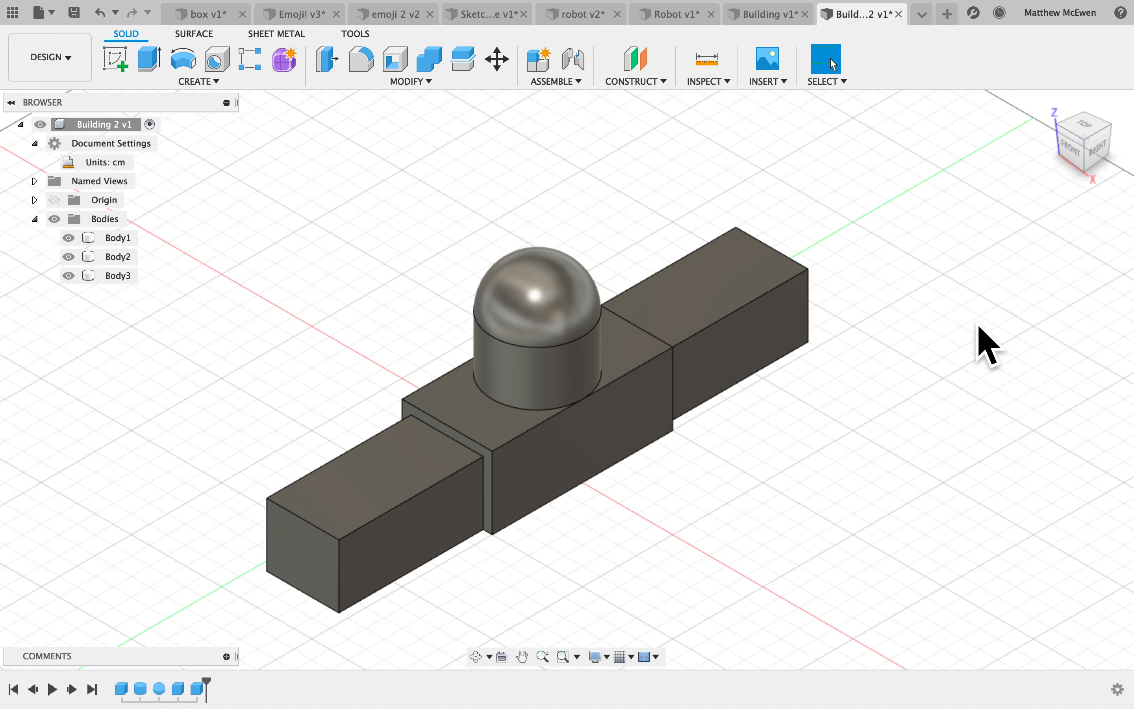
scroll(979, 327, "right", 2)
scroll(979, 326, "right", 6, "shift")
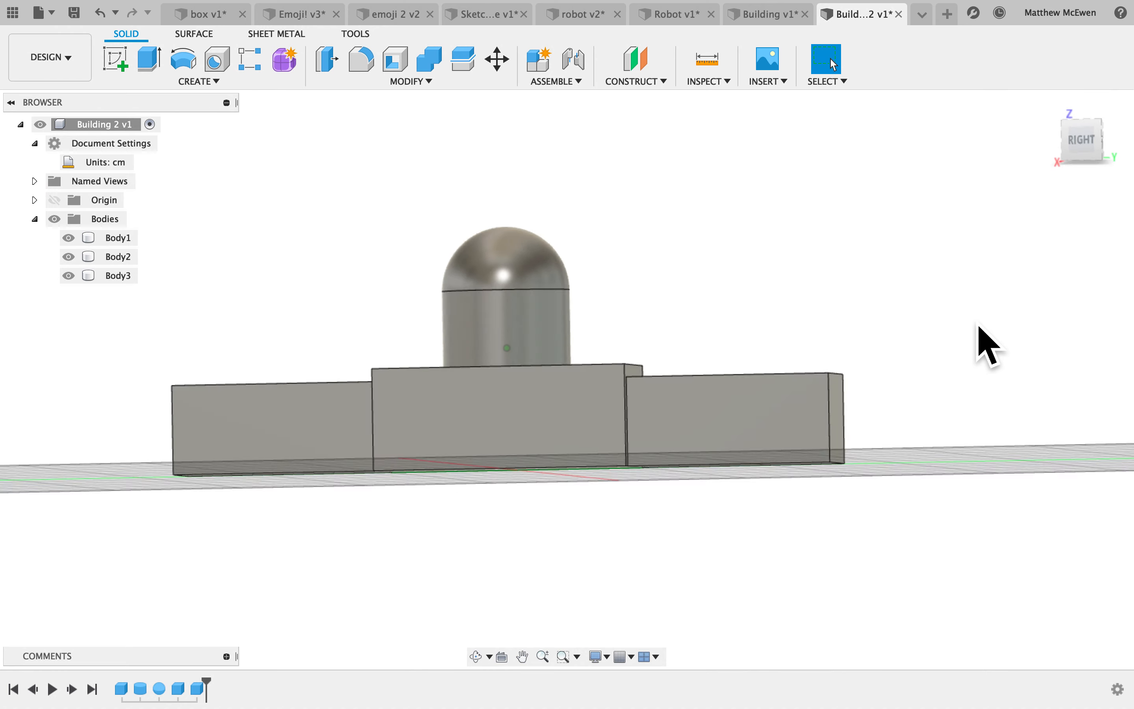
scroll(978, 327, "up", 3, "shift")
scroll(978, 326, "left", 3, "shift")
scroll(979, 327, "up", 3, "shift")
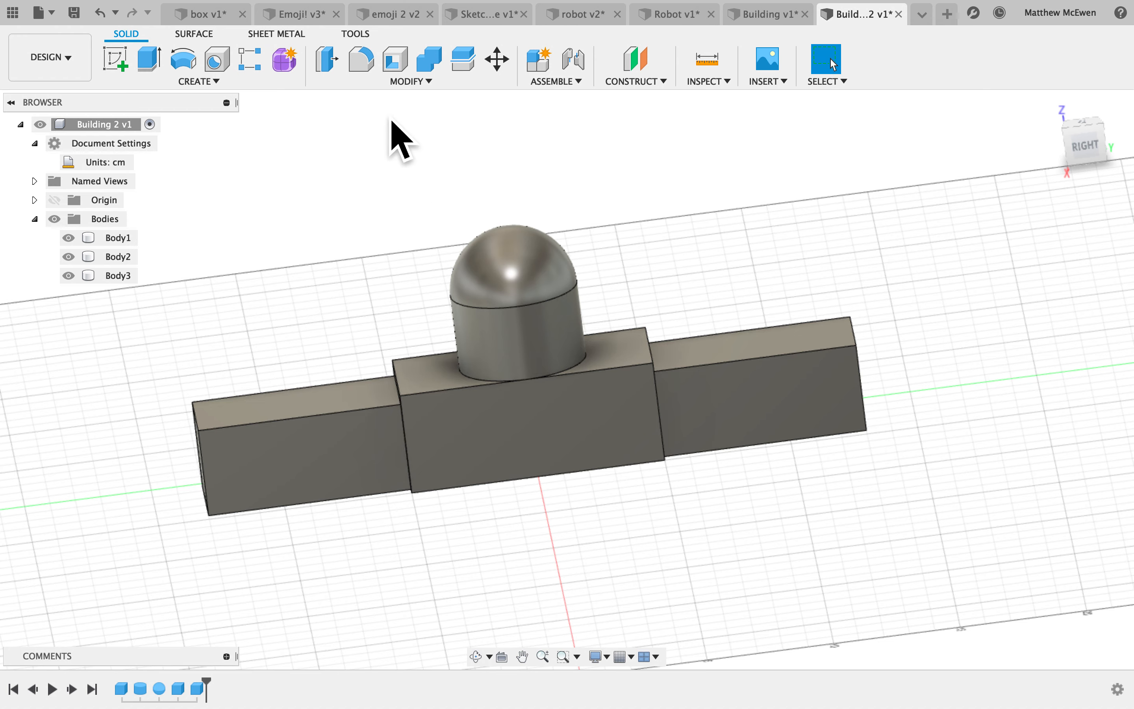
left_click(222, 86)
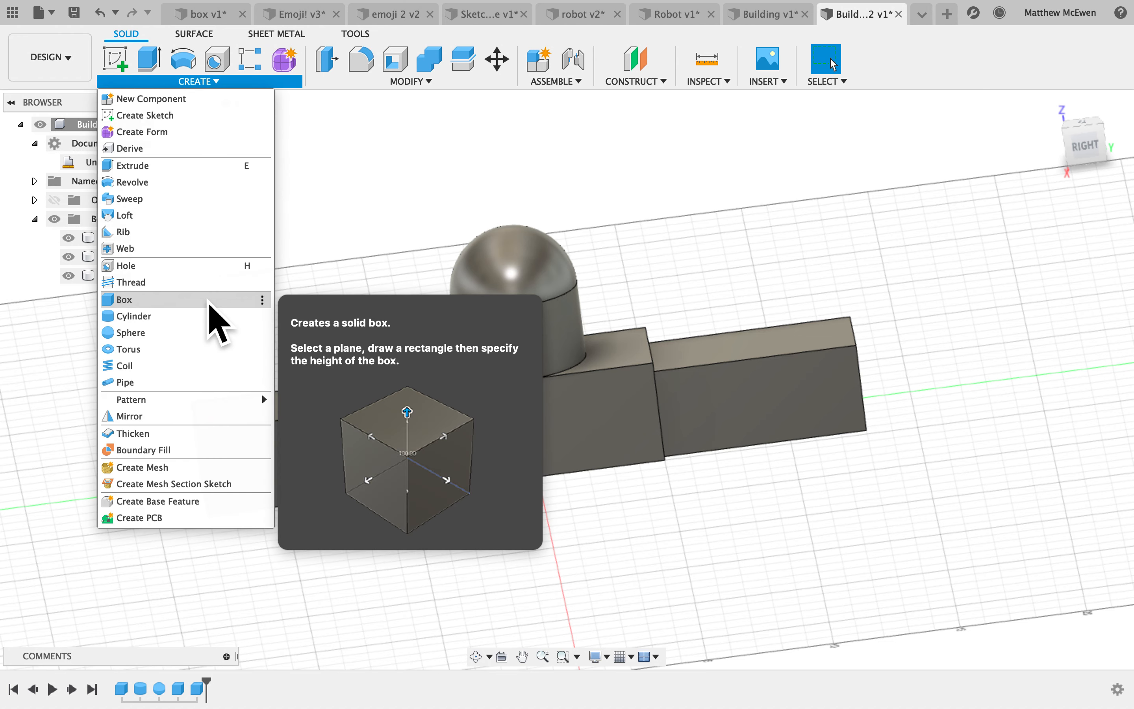
left_click(212, 300)
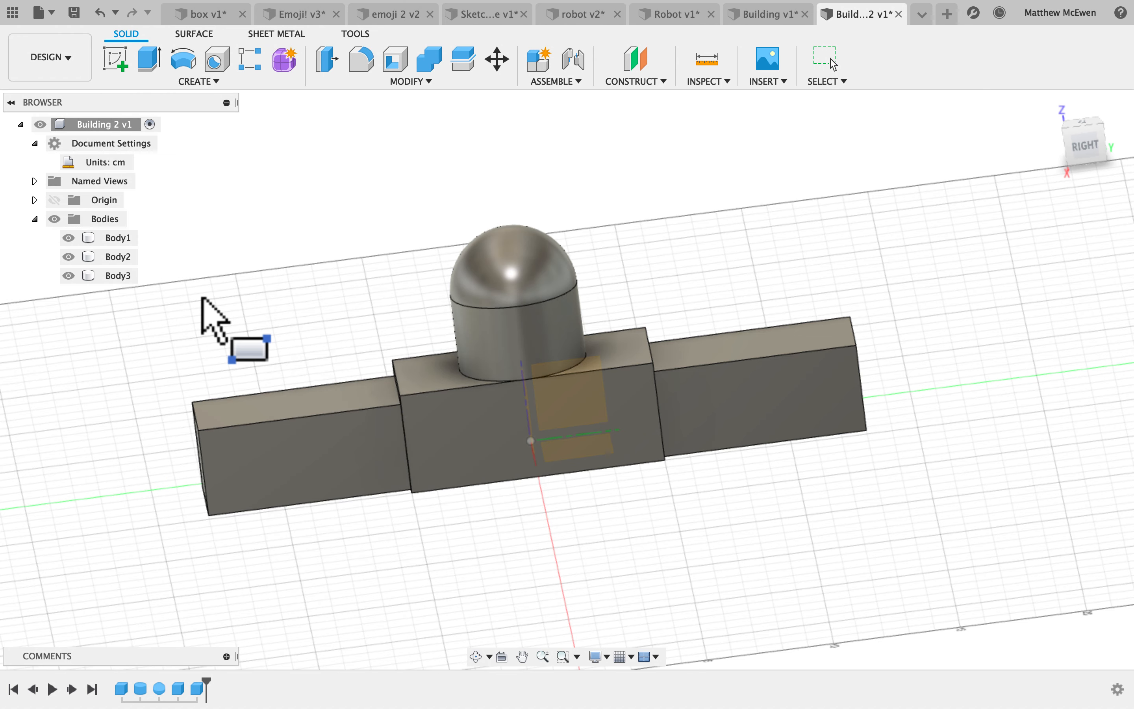
left_click(513, 462)
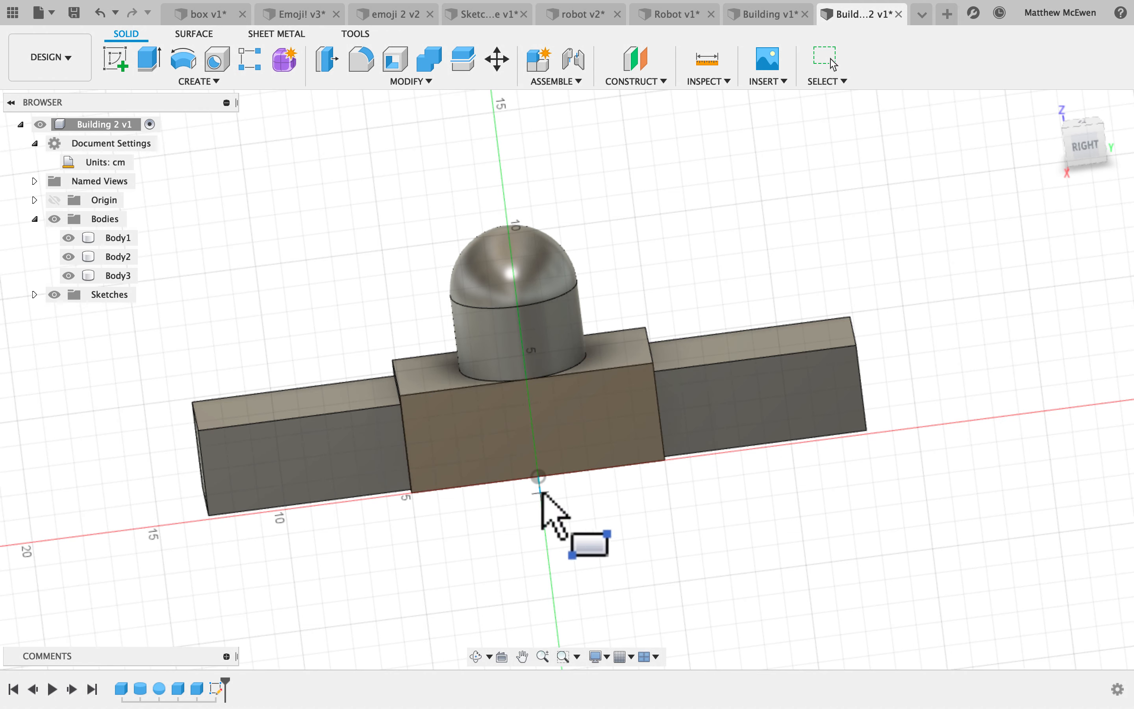
left_click(520, 477)
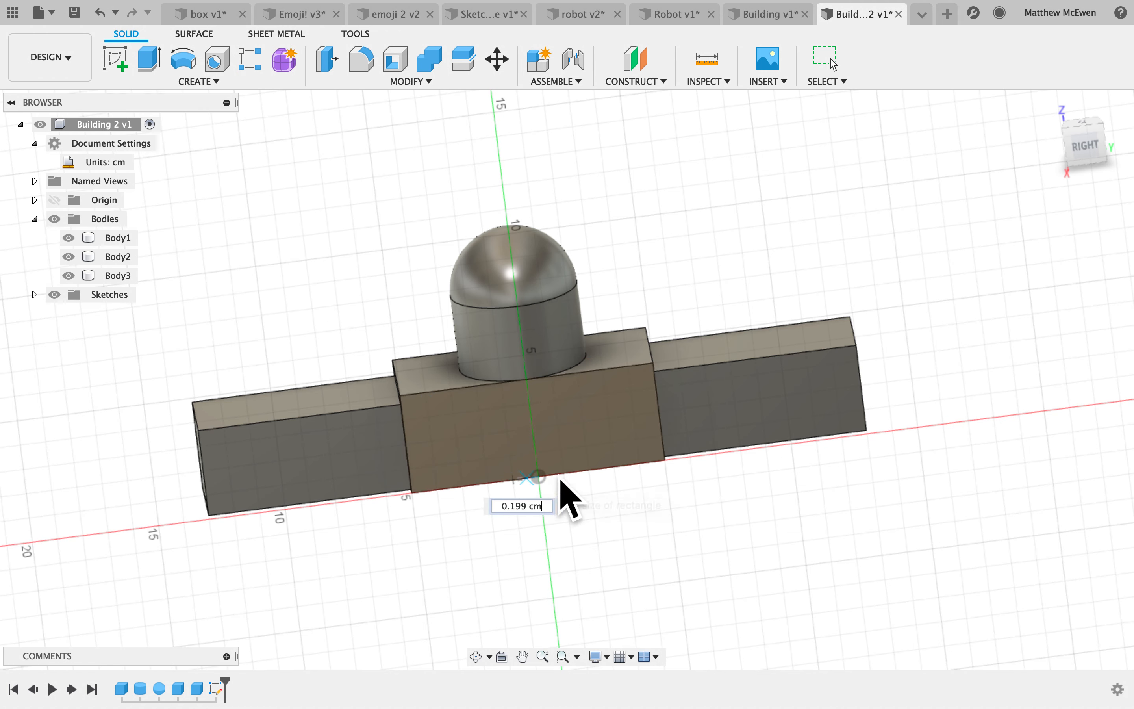
left_click(563, 434)
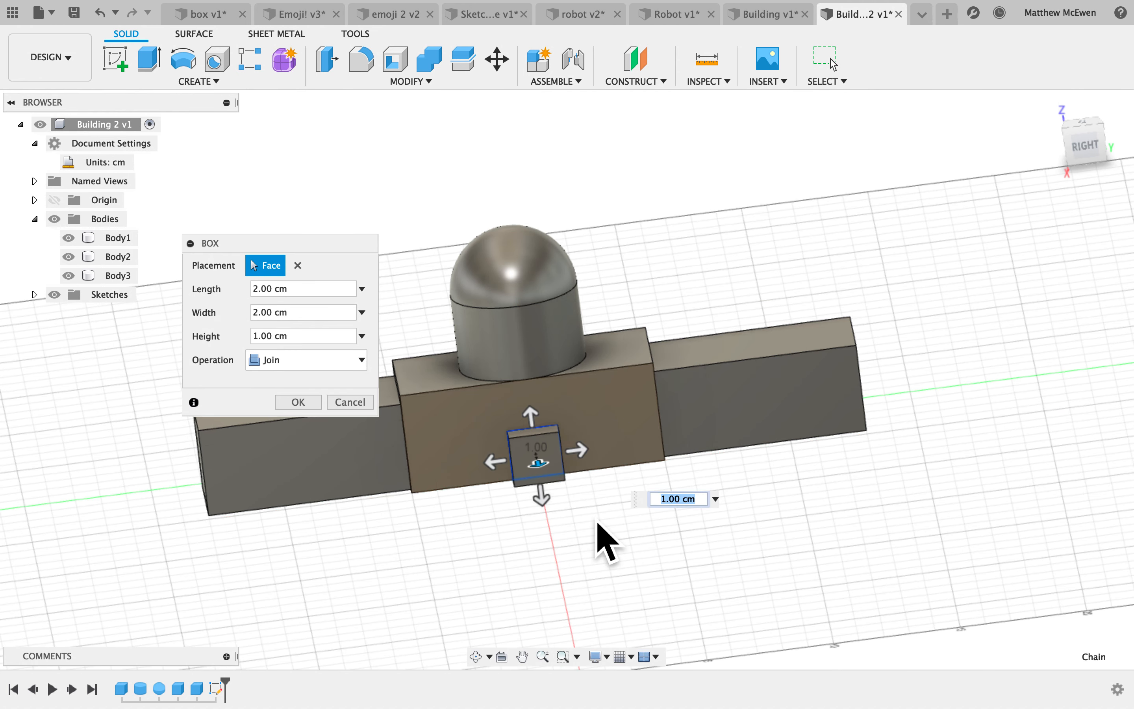
mouse_move(571, 495)
left_mouse_down()
mouse_move(577, 544)
mouse_move(567, 476)
left_mouse_up()
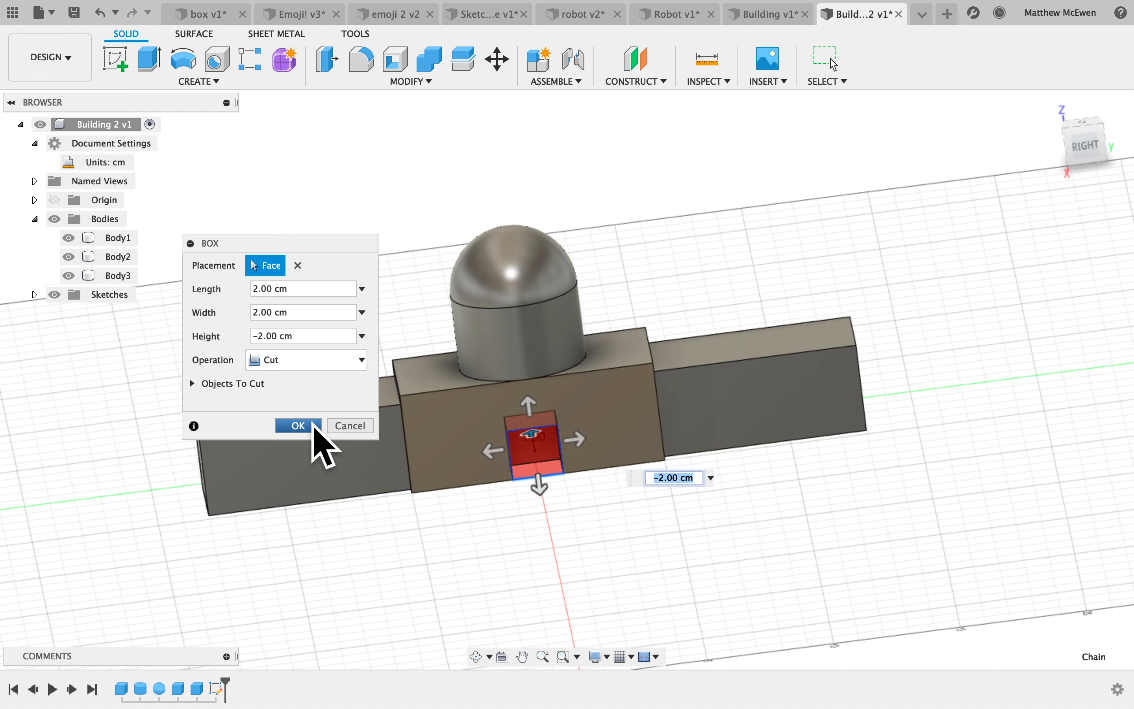
left_click(298, 426)
Step: Inspect the doorway from several angles and highlight each of the three bodies to check which solids belong to it
scroll(608, 556, "up", 5, "shift")
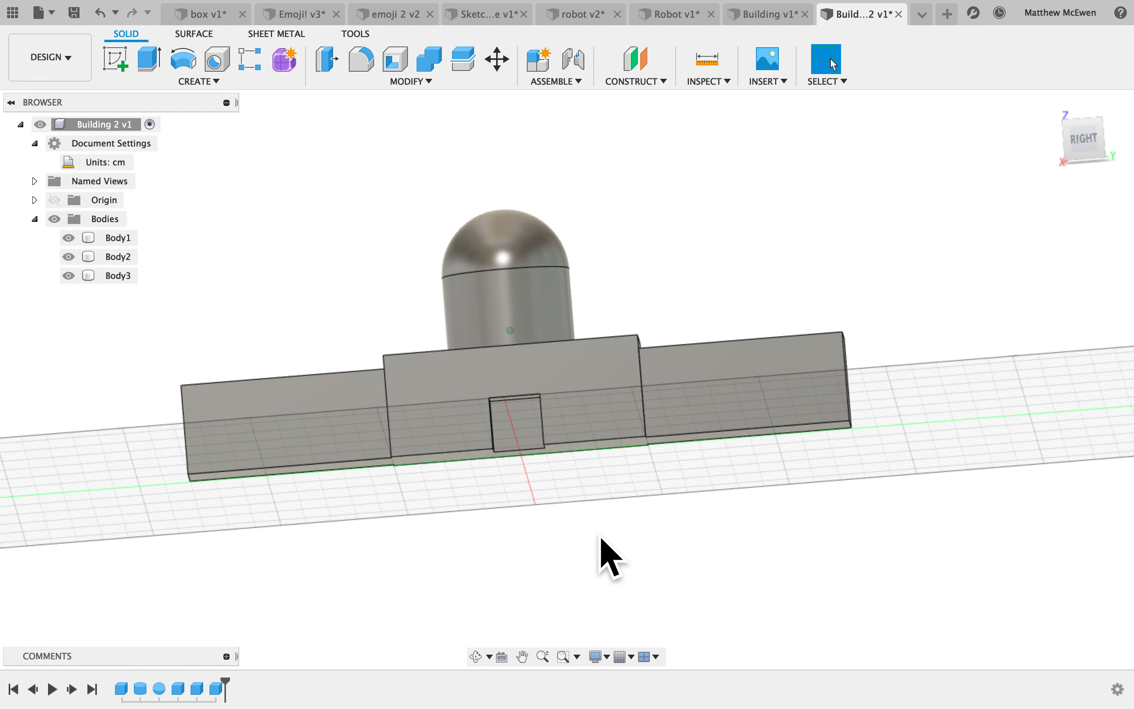
scroll(600, 537, "down", 5, "shift")
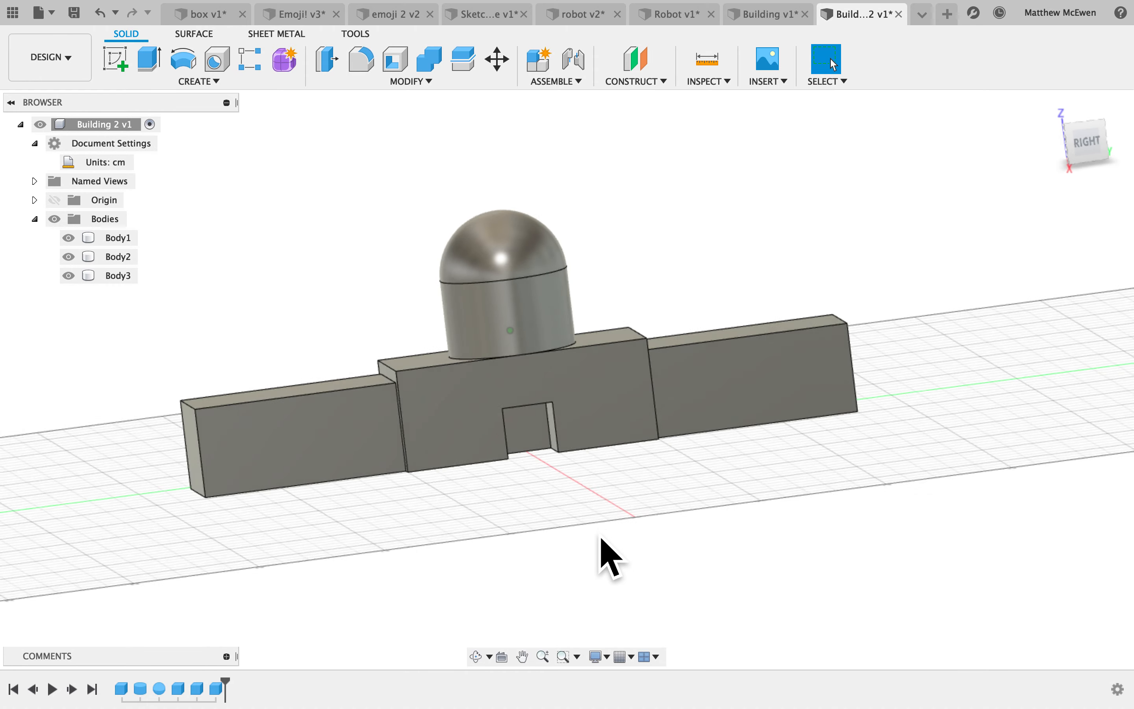
scroll(601, 538, "left", 3, "shift")
scroll(600, 537, "right", 4, "shift")
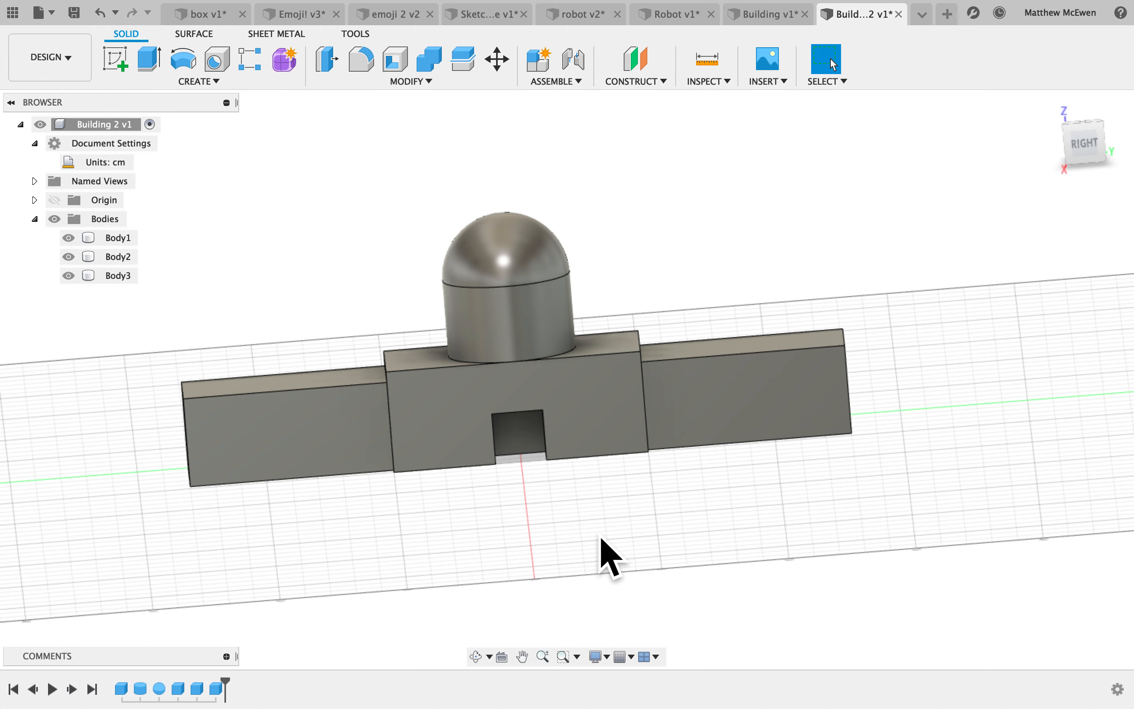
left_click(431, 89)
left_click(430, 89)
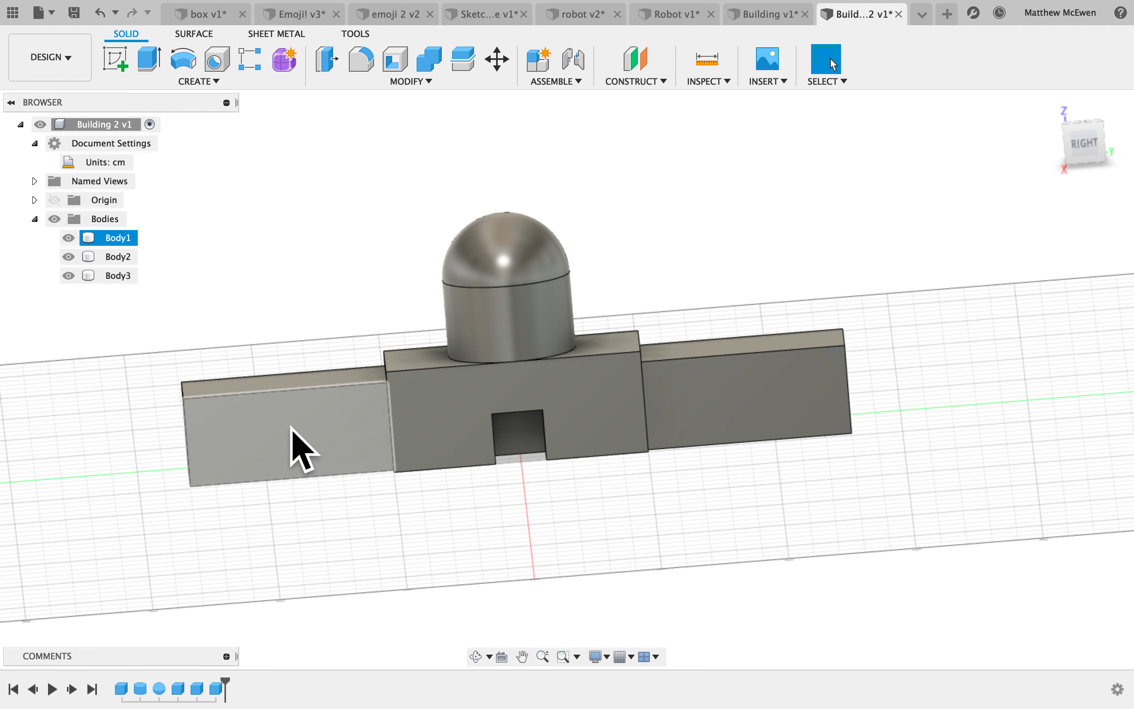
left_click(434, 428)
left_click(775, 377)
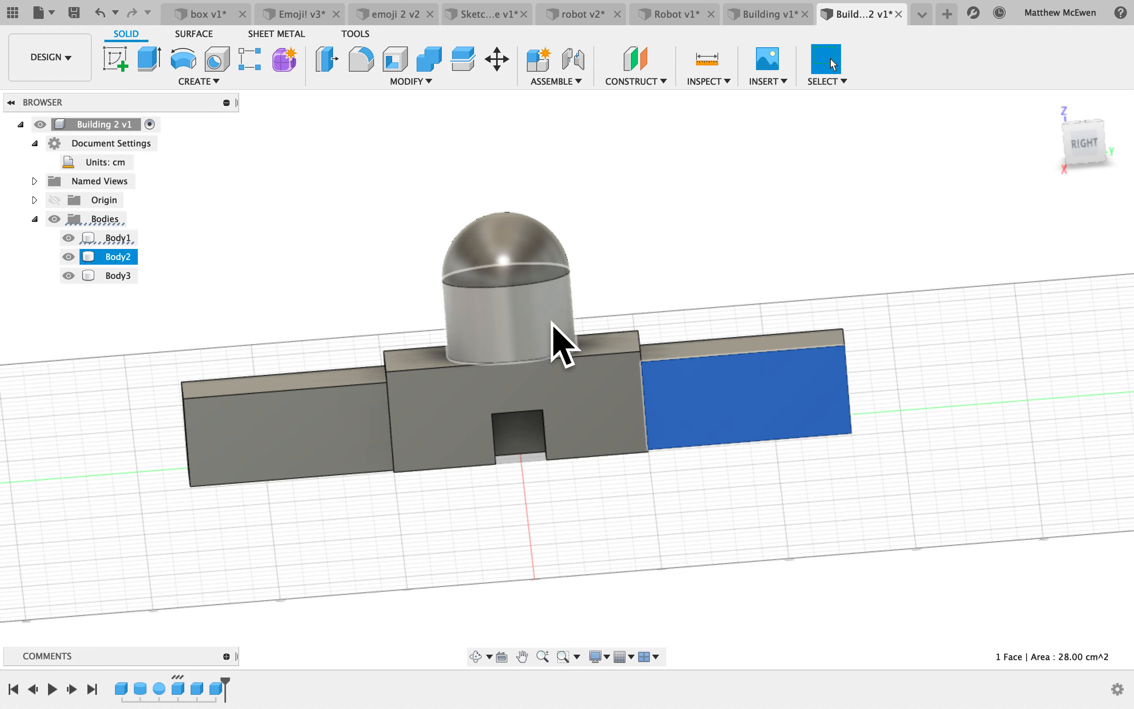
left_click(628, 225)
left_click(127, 239)
left_click(117, 257)
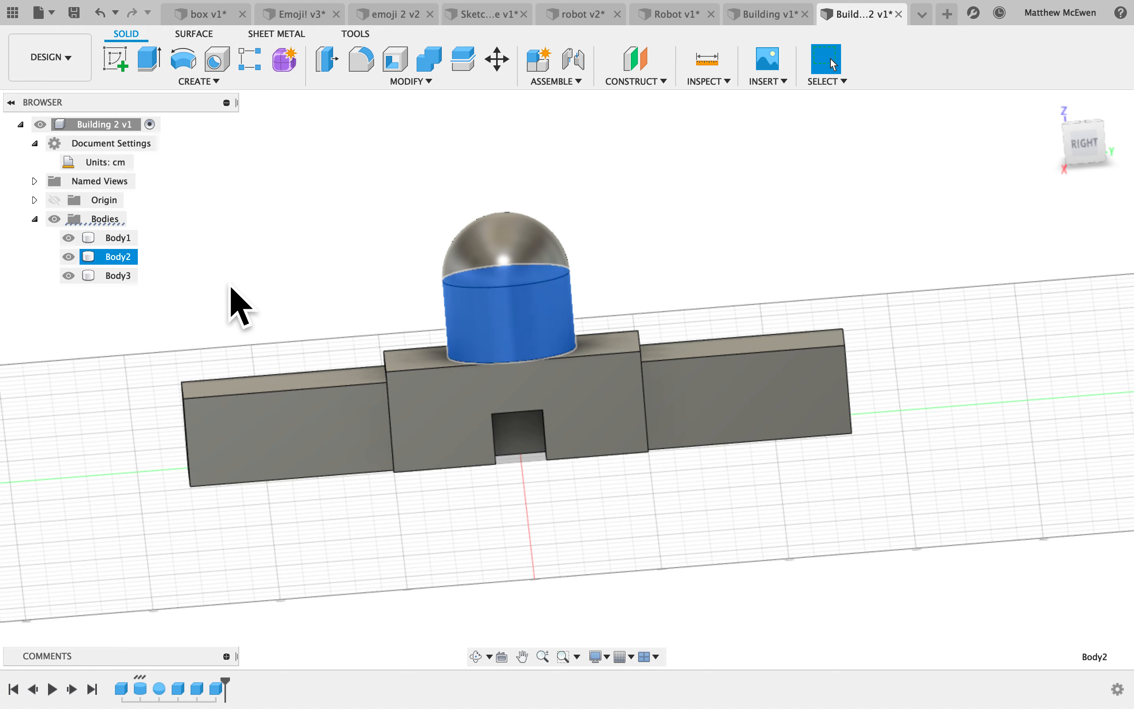
left_click(117, 275)
left_click(220, 291)
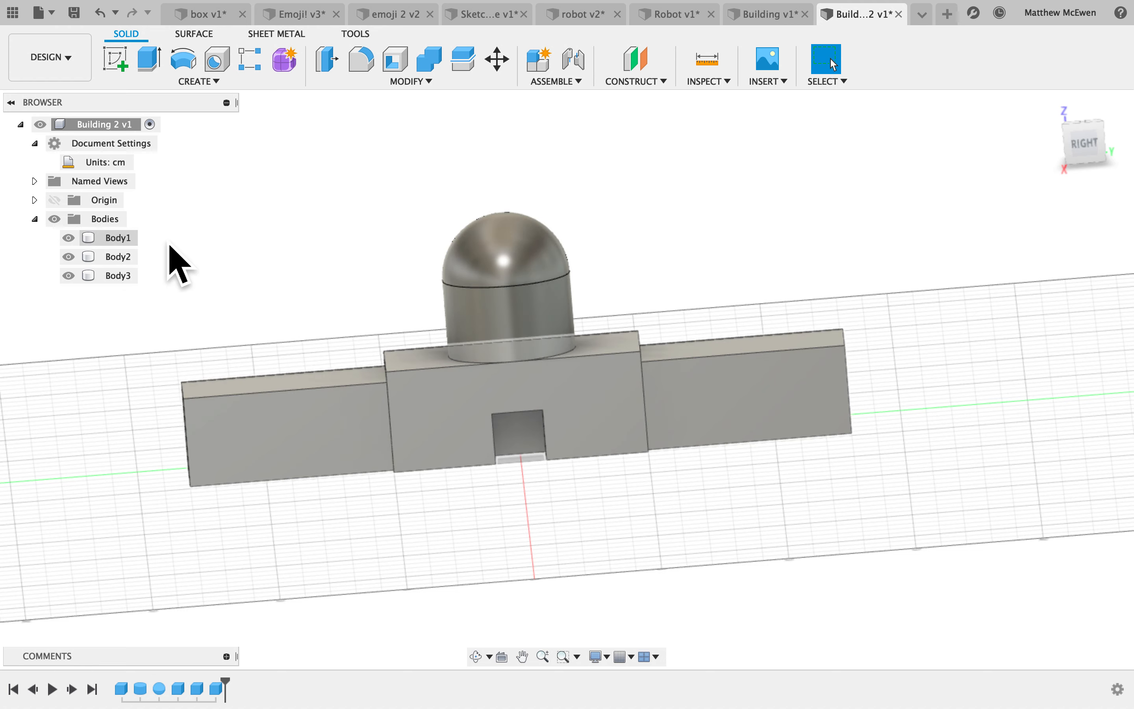
Step: Start a constant-radius fillet of 1 cm on the upper outer end edge of the back wing
left_click(432, 94)
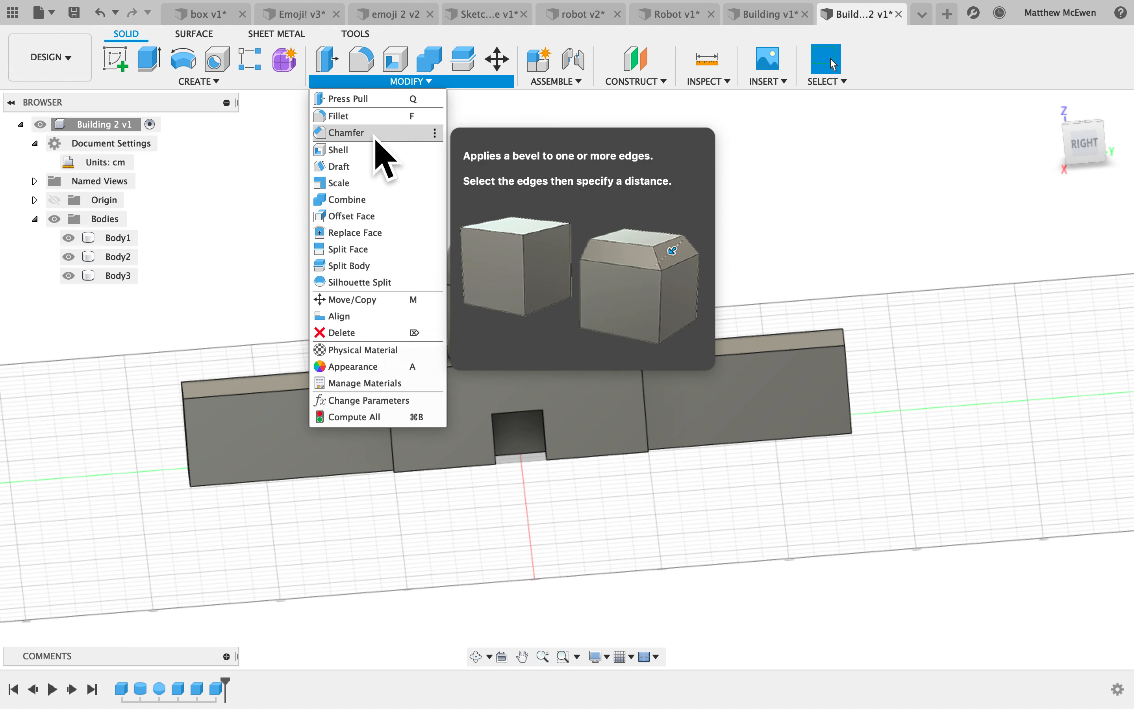
left_click(353, 124)
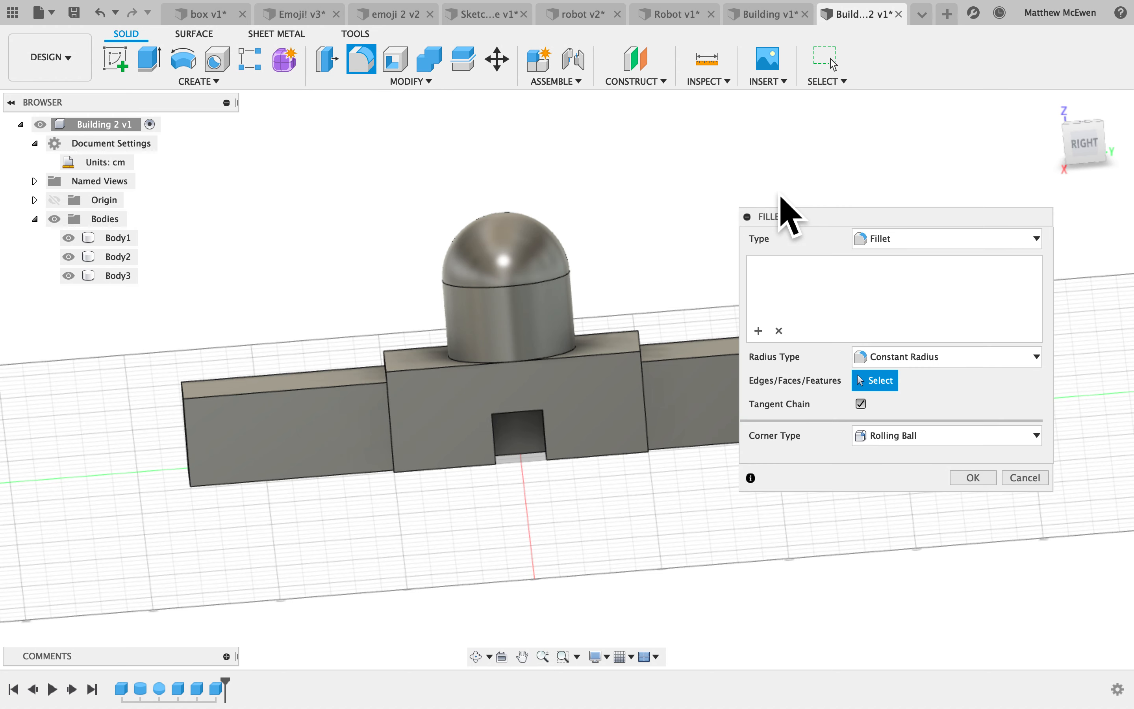
left_click_drag(946, 217, 963, 219)
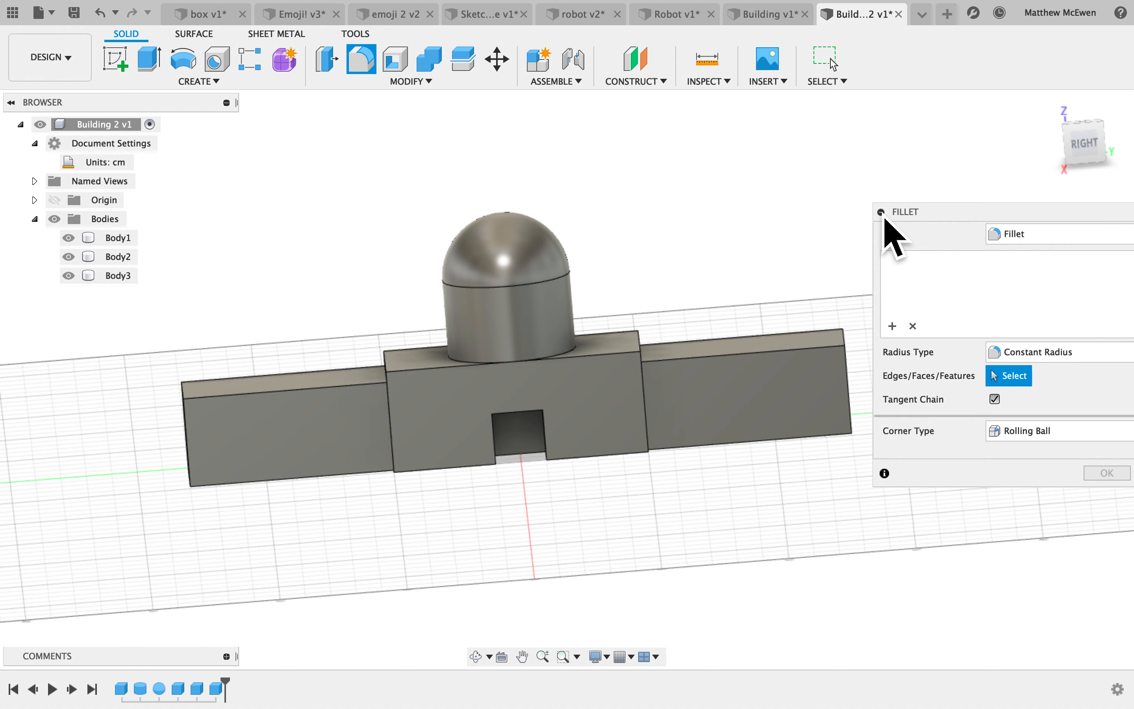
scroll(871, 217, "right", 2)
scroll(802, 254, "right", 5, "shift")
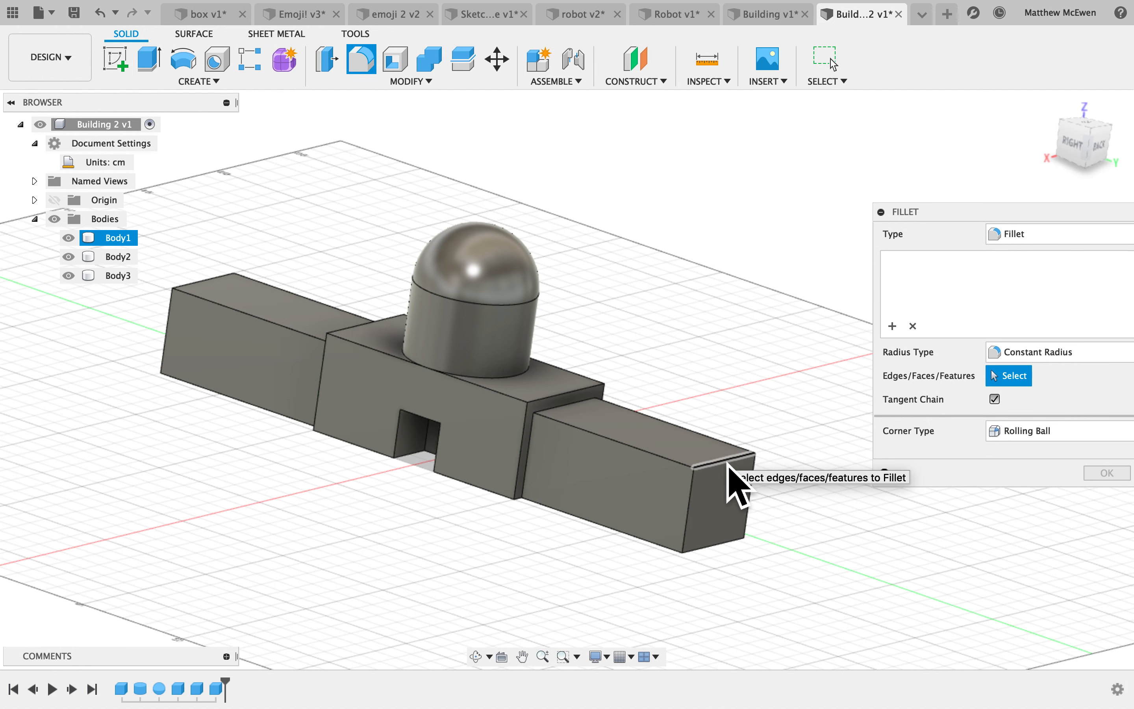
left_click(728, 458)
left_click_drag(756, 482, 754, 489)
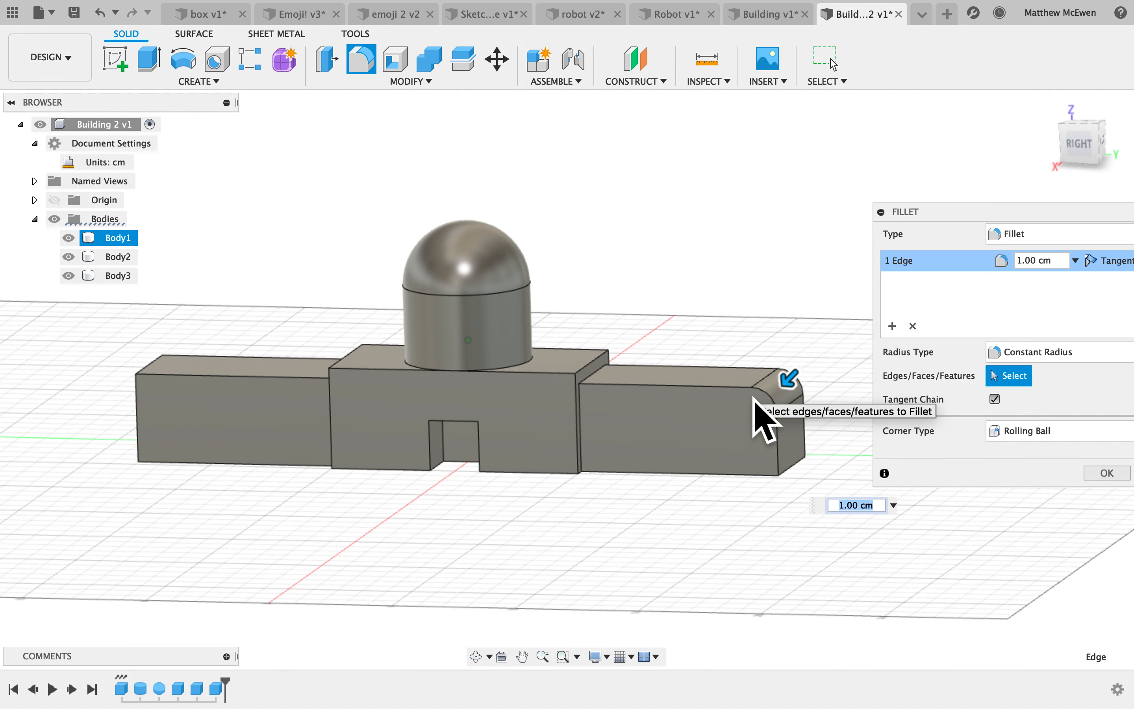
Step: Add the front wing's upper outer end edge as a second fillet selection with a 1 cm radius and finish the fillet
left_click(893, 327)
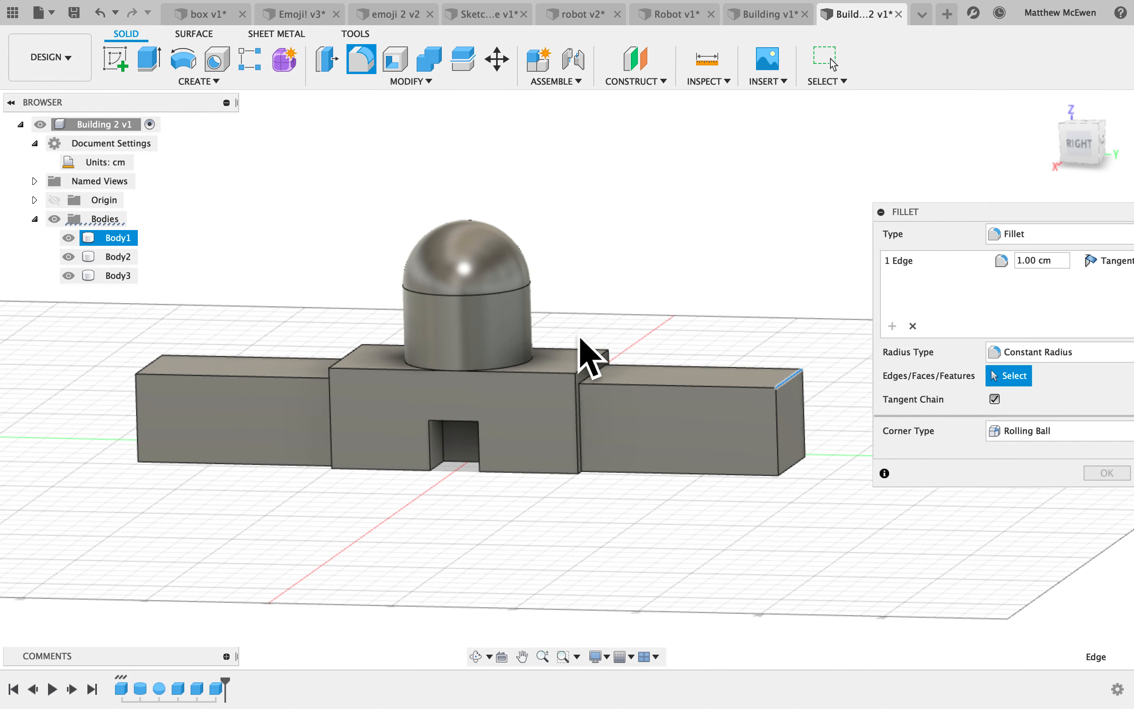
left_click(158, 369)
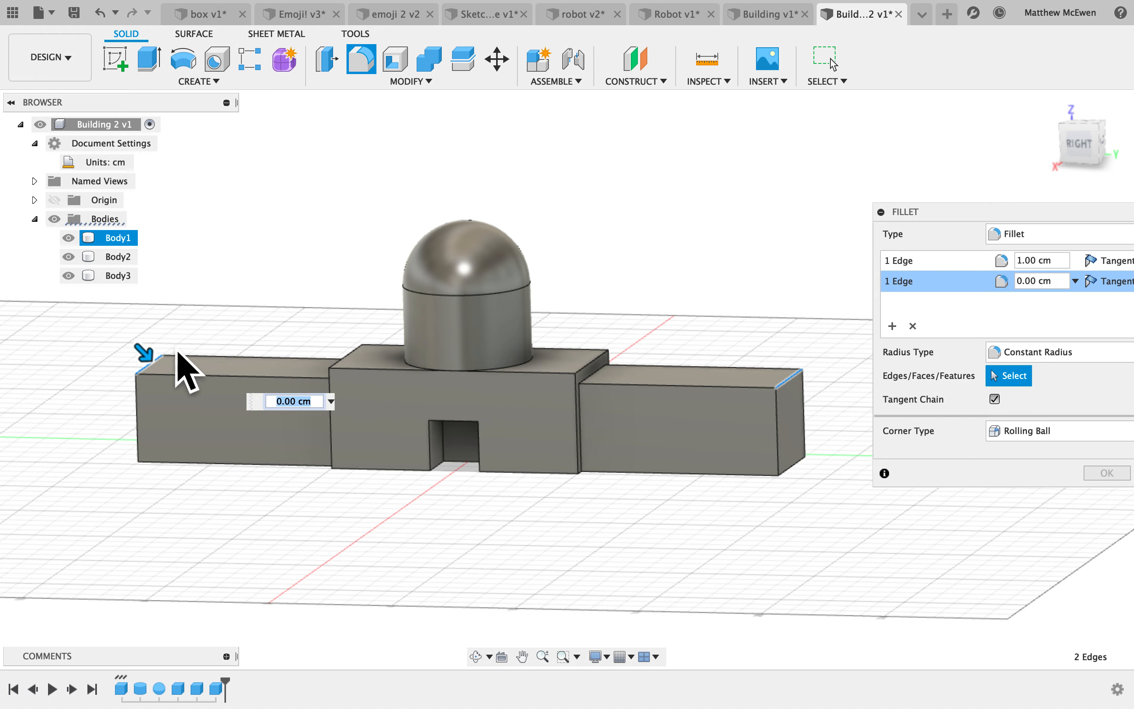
mouse_move(177, 375)
left_mouse_down()
mouse_move(201, 396)
mouse_move(190, 383)
left_mouse_up()
key("Return")
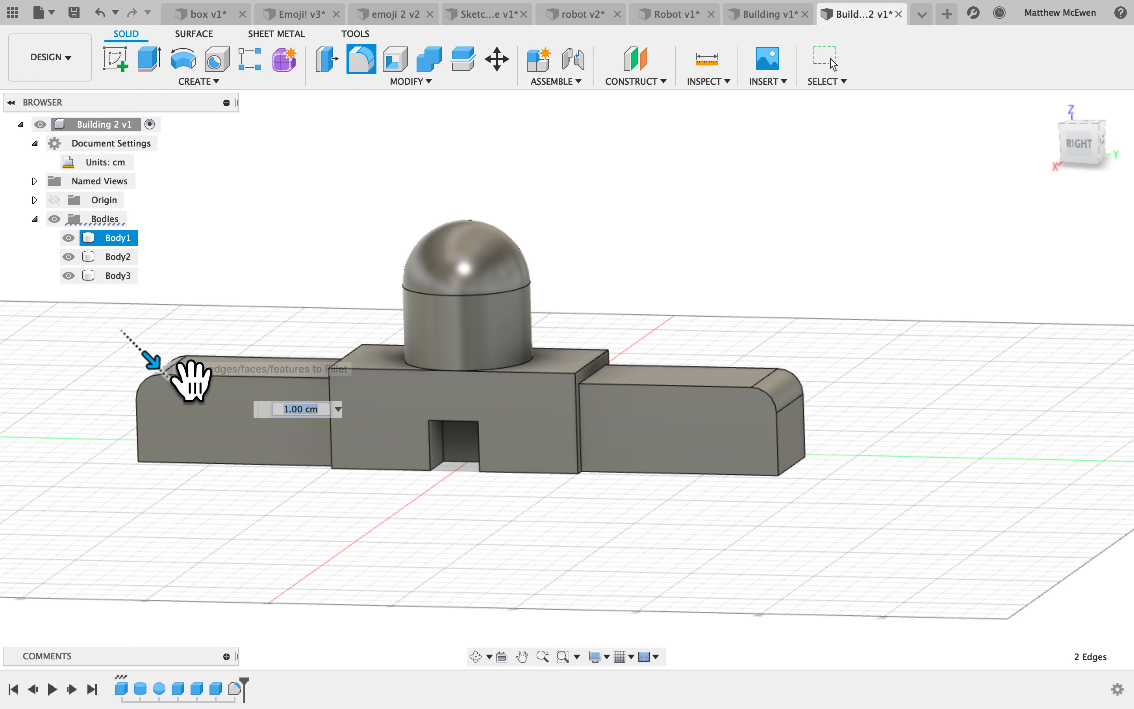
Step: Chamfer the back wing's upper long edge on the doorway side with an equal distance of 1 cm
scroll(582, 366, "left", 5, "shift")
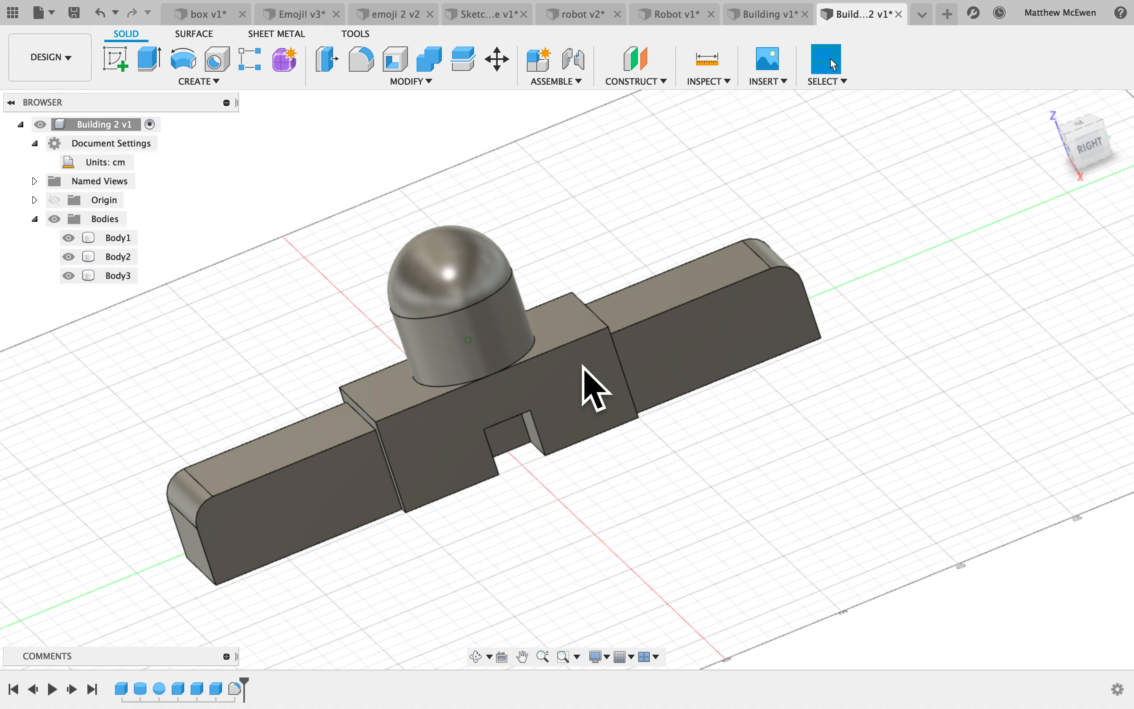
scroll(582, 366, "right", 4, "shift")
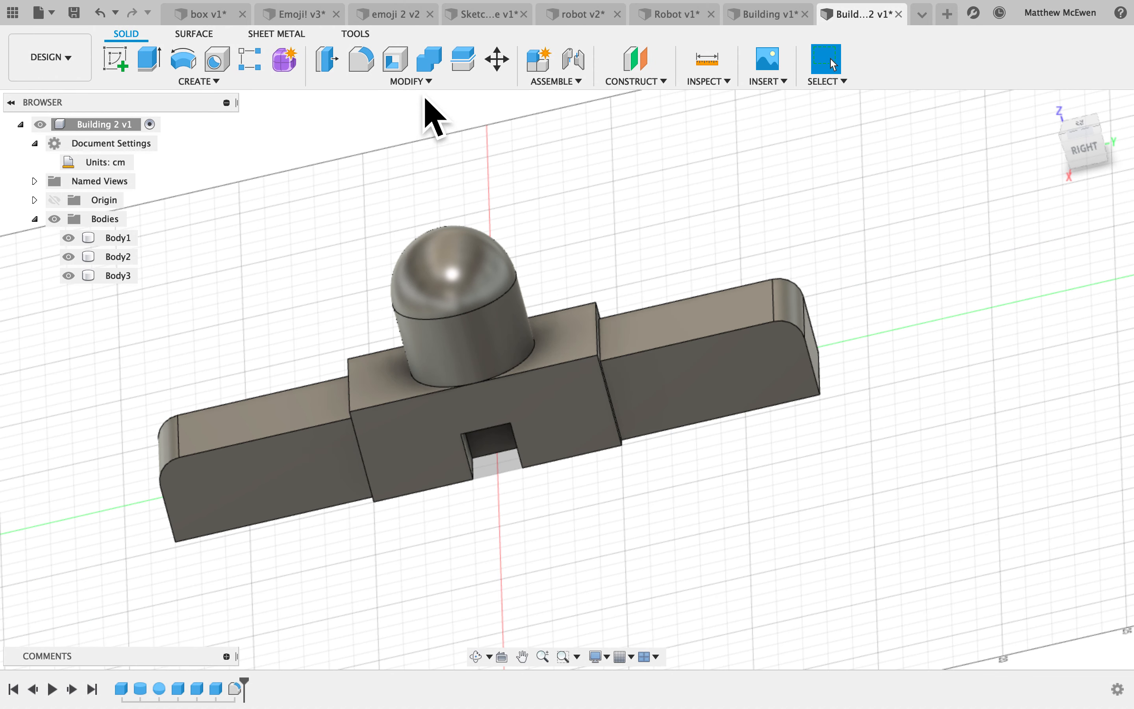
left_click(424, 82)
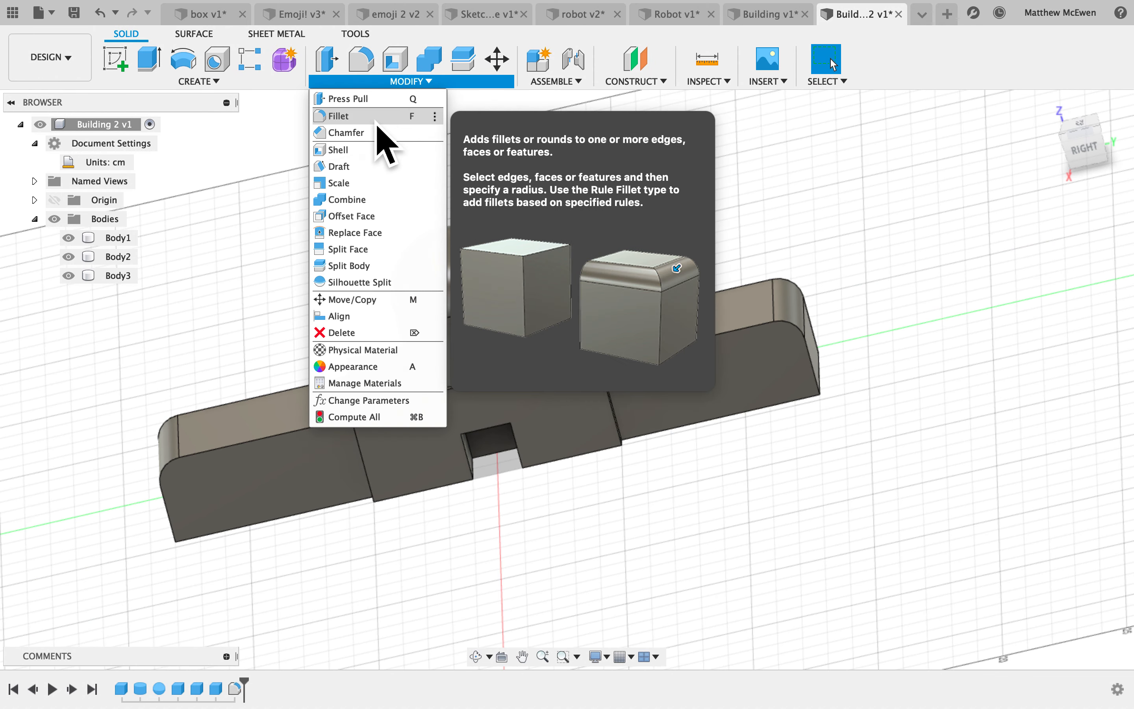
left_click(370, 133)
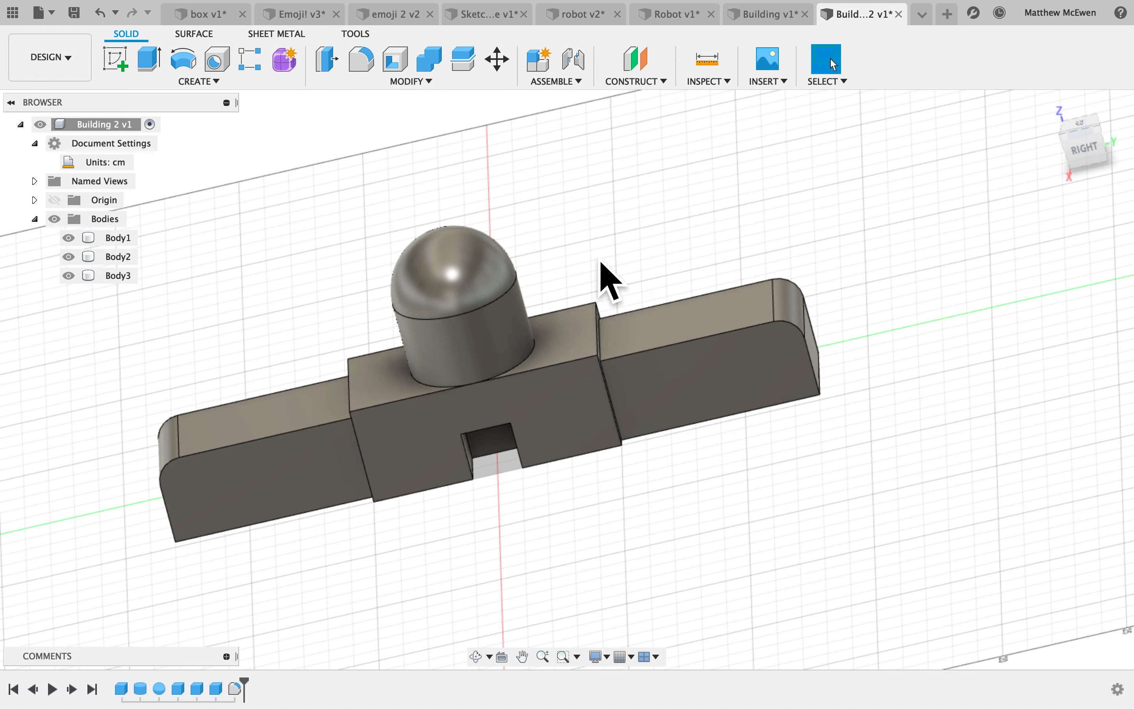
left_click(674, 354)
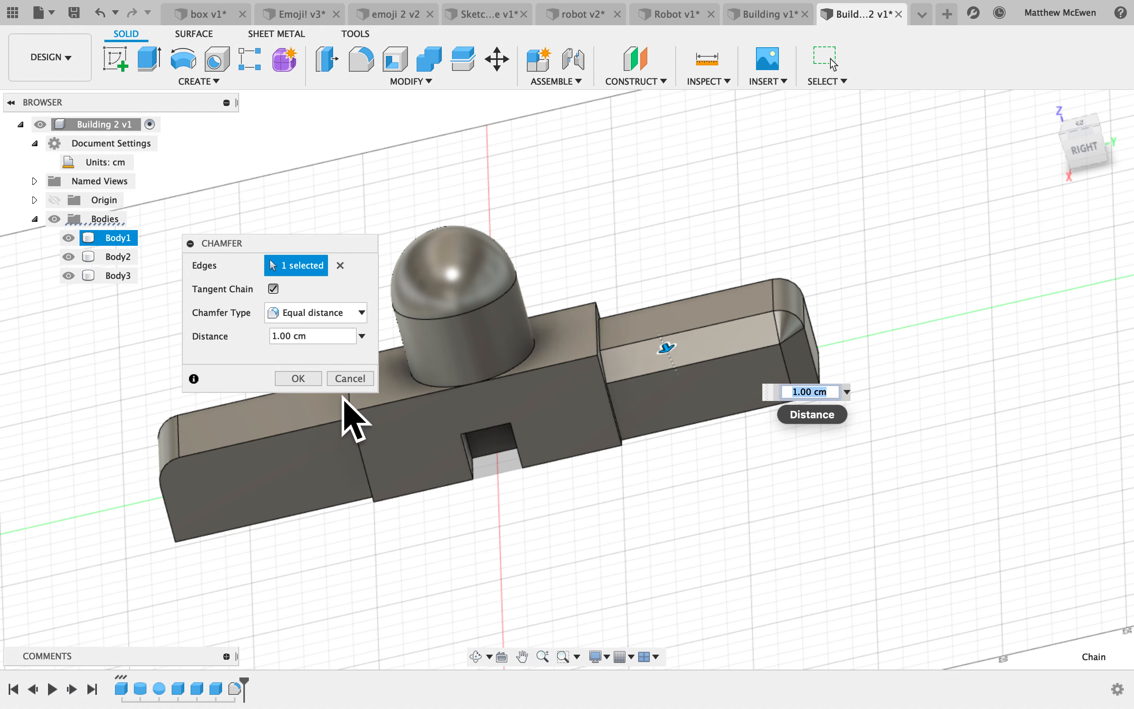
left_click(314, 379)
middle_click_drag(806, 463, 802, 448, "shift")
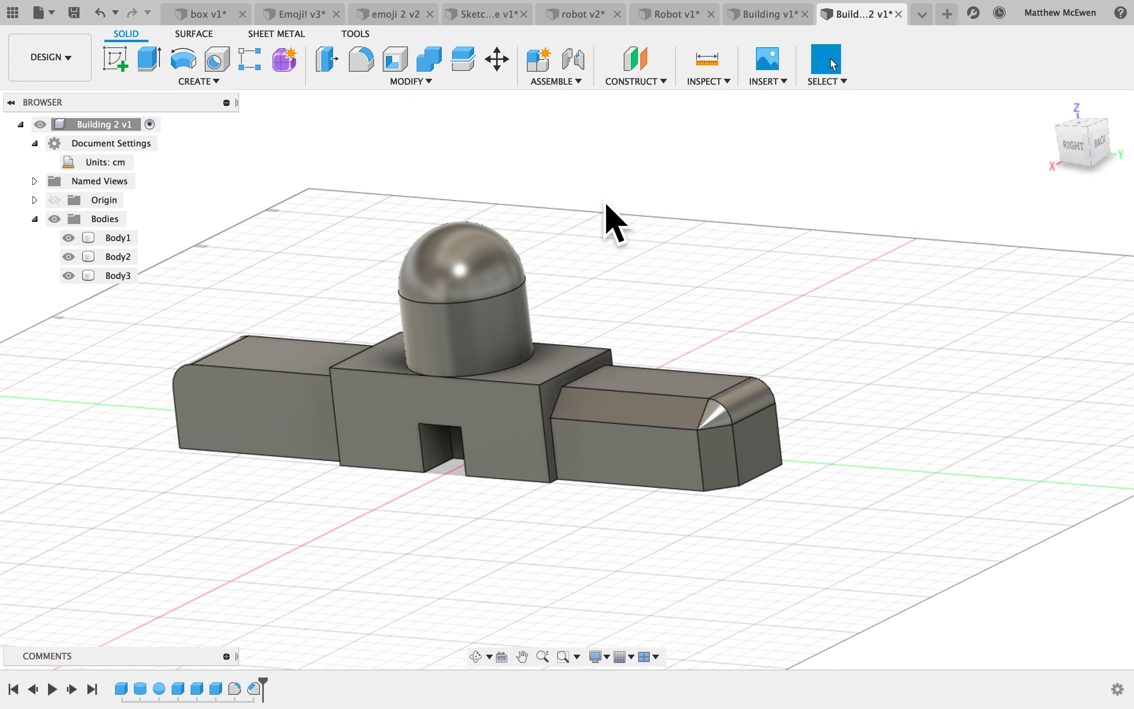
Step: Open the appearance settings and duplicate the steel appearance used in this design twice
left_click(415, 82)
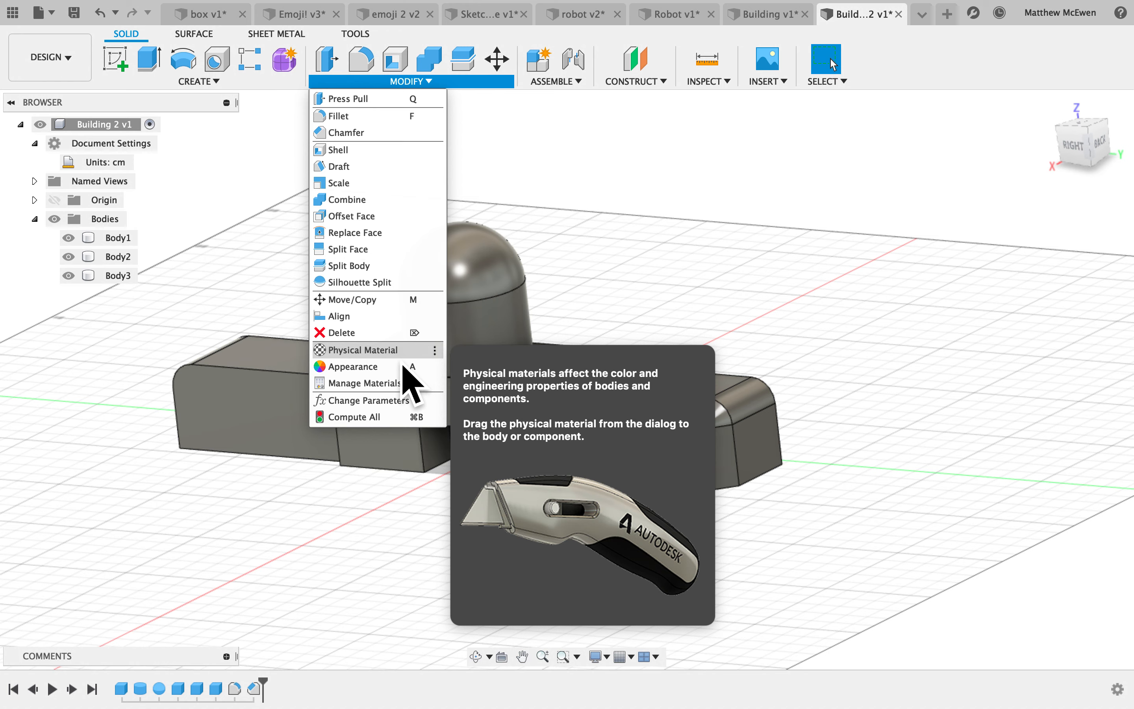
left_click(383, 372)
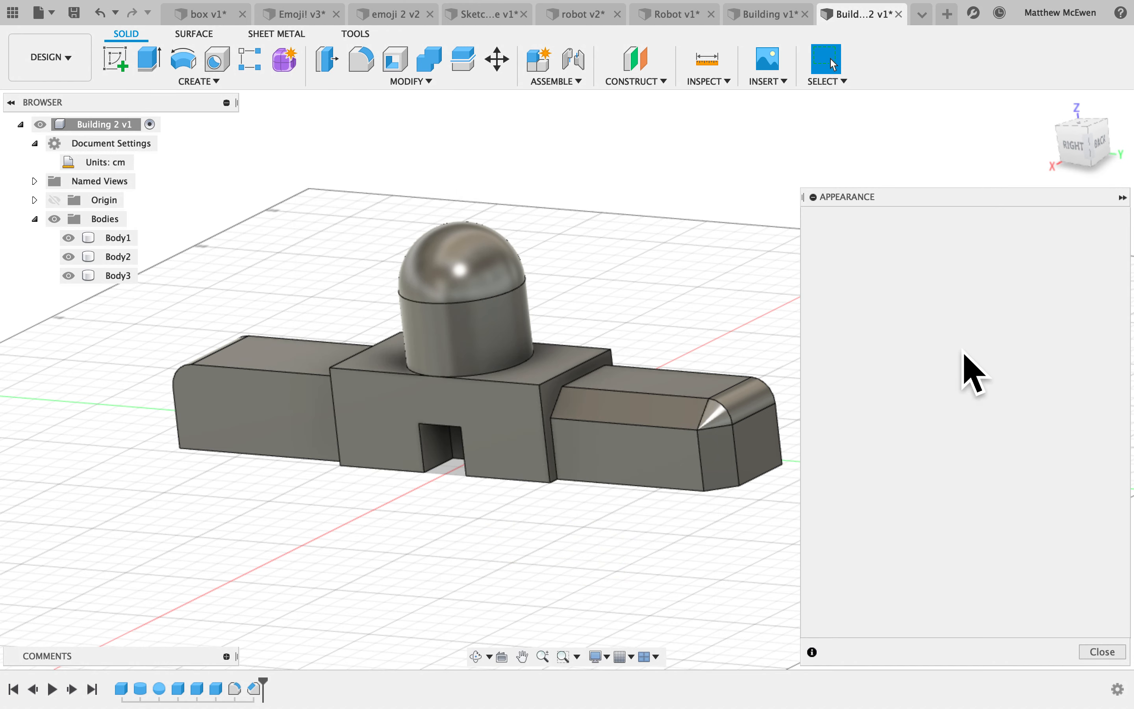
right_click(844, 347)
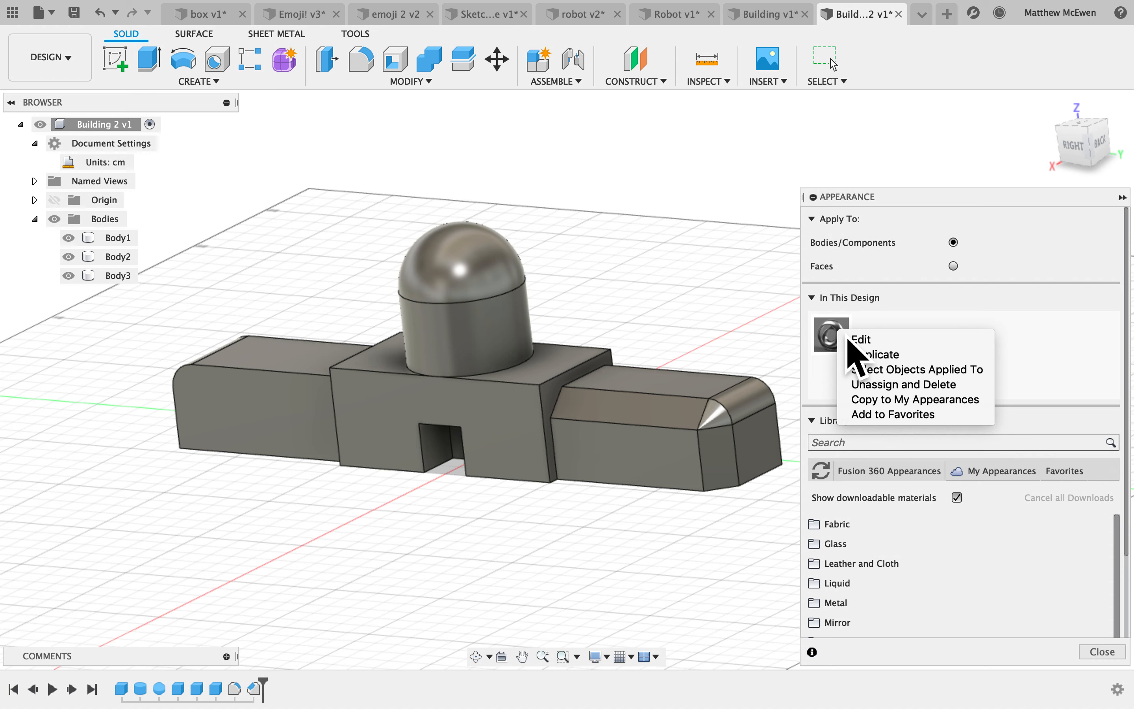
left_click(865, 354)
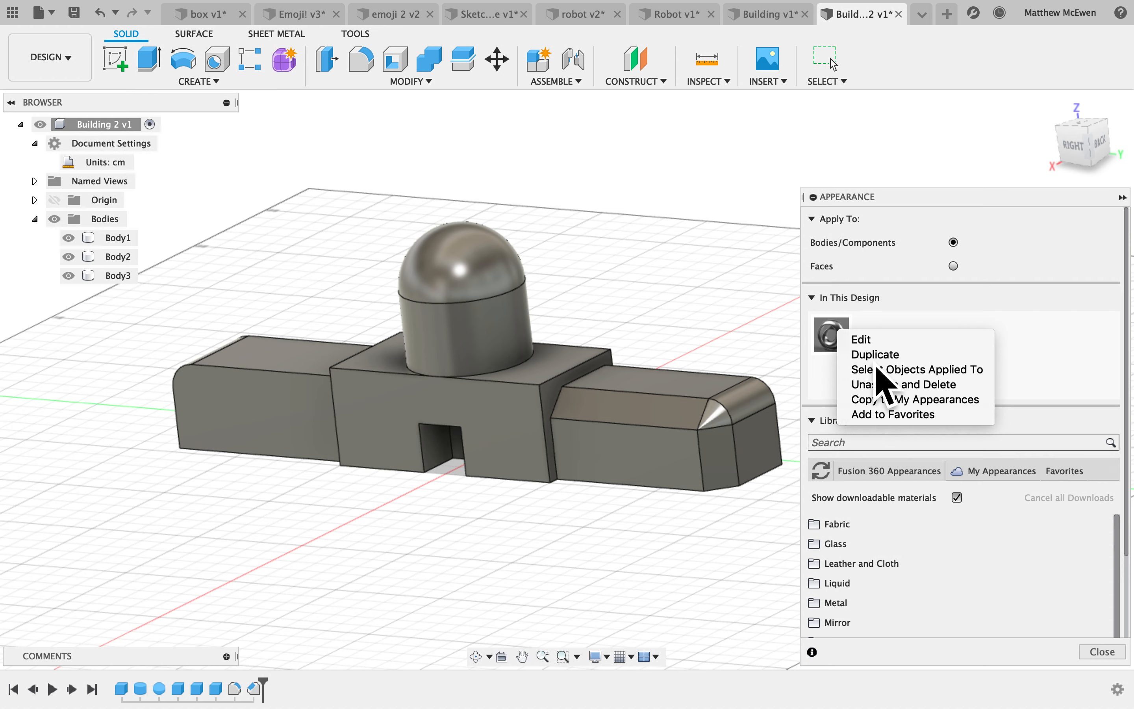
right_click(836, 335)
left_click(867, 360)
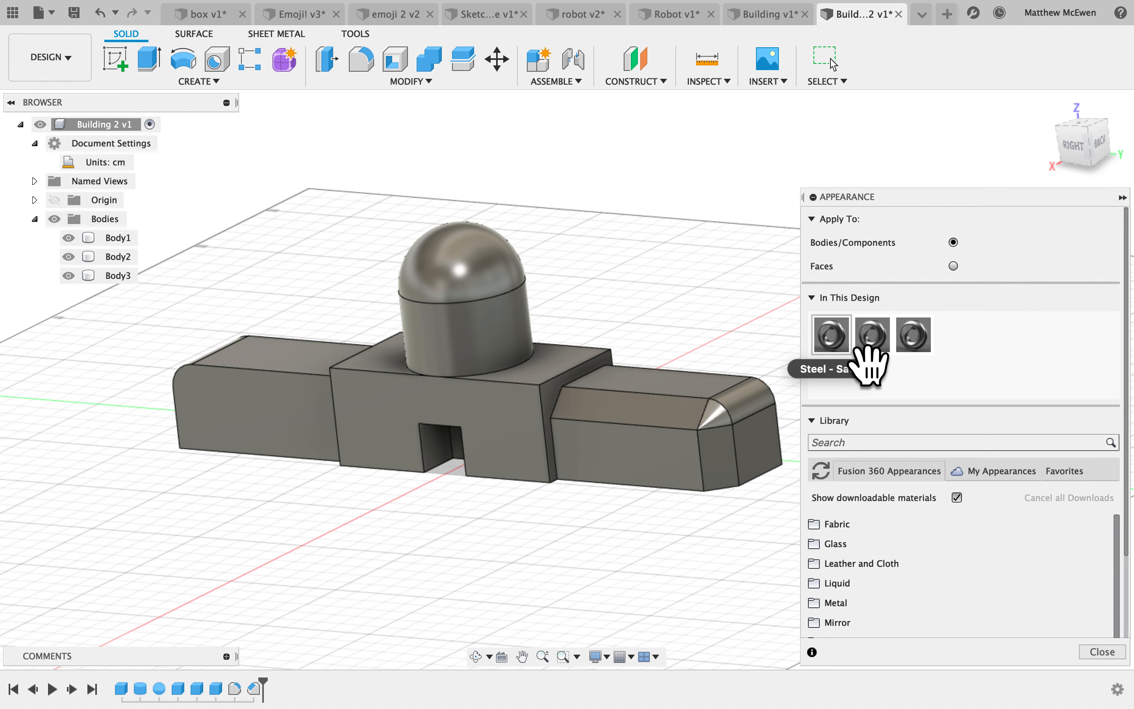
Step: Recolour the original Steel - Satin appearance to pure red with RGB values 255, 0, 0
double_click(870, 349)
left_click(661, 293)
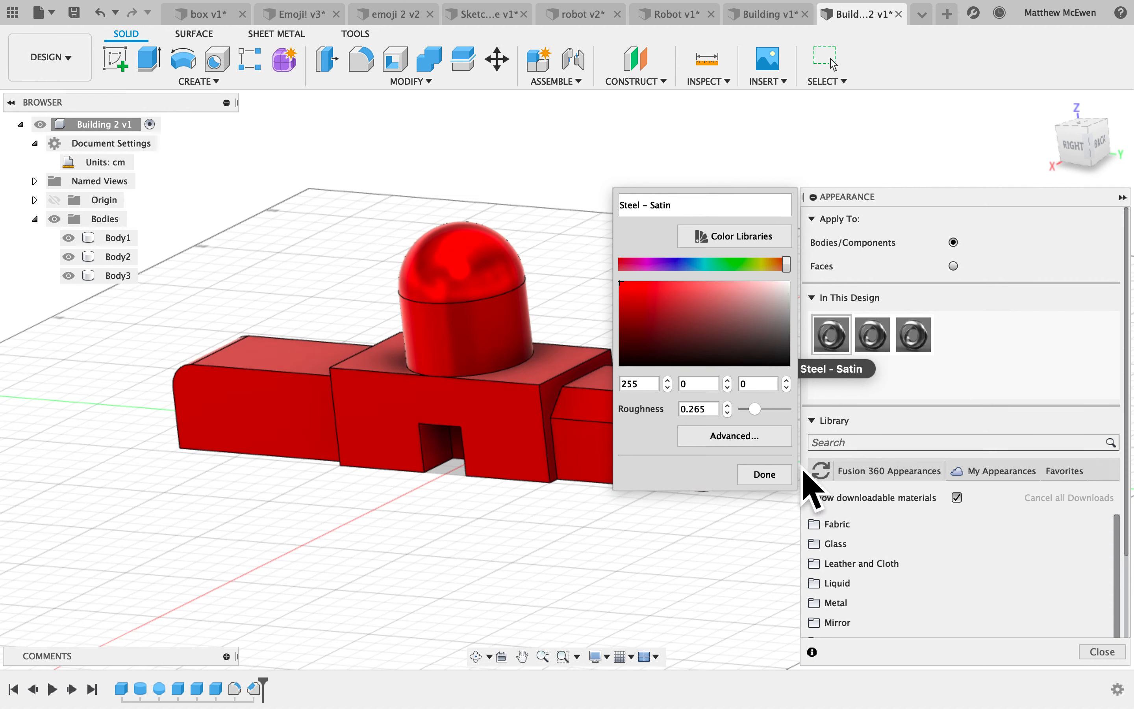
left_click(773, 475)
Step: Recolour the duplicate appearance Steel - Satin (1) to a pale green
double_click(873, 348)
left_click_drag(752, 265, 745, 265)
left_click(754, 290)
left_click(769, 480)
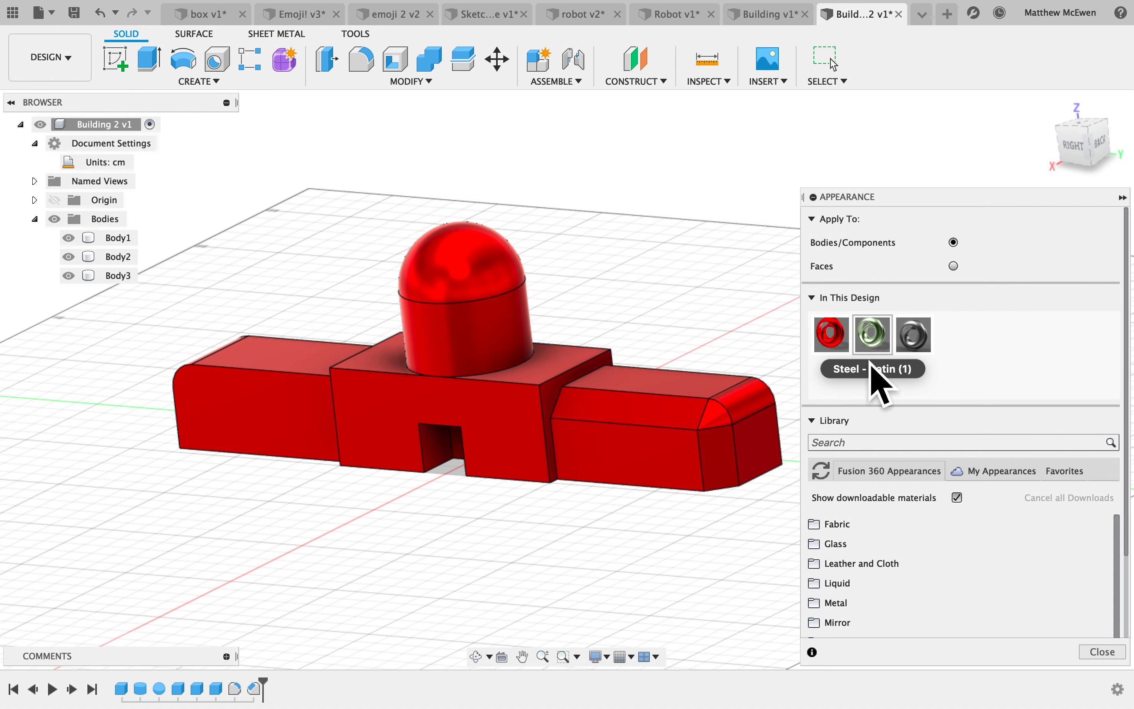
Step: Apply the green Steel - Satin (1) appearance to the dome and the cylinder beneath it, and finish the appearance settings
left_click_drag(886, 336, 468, 291)
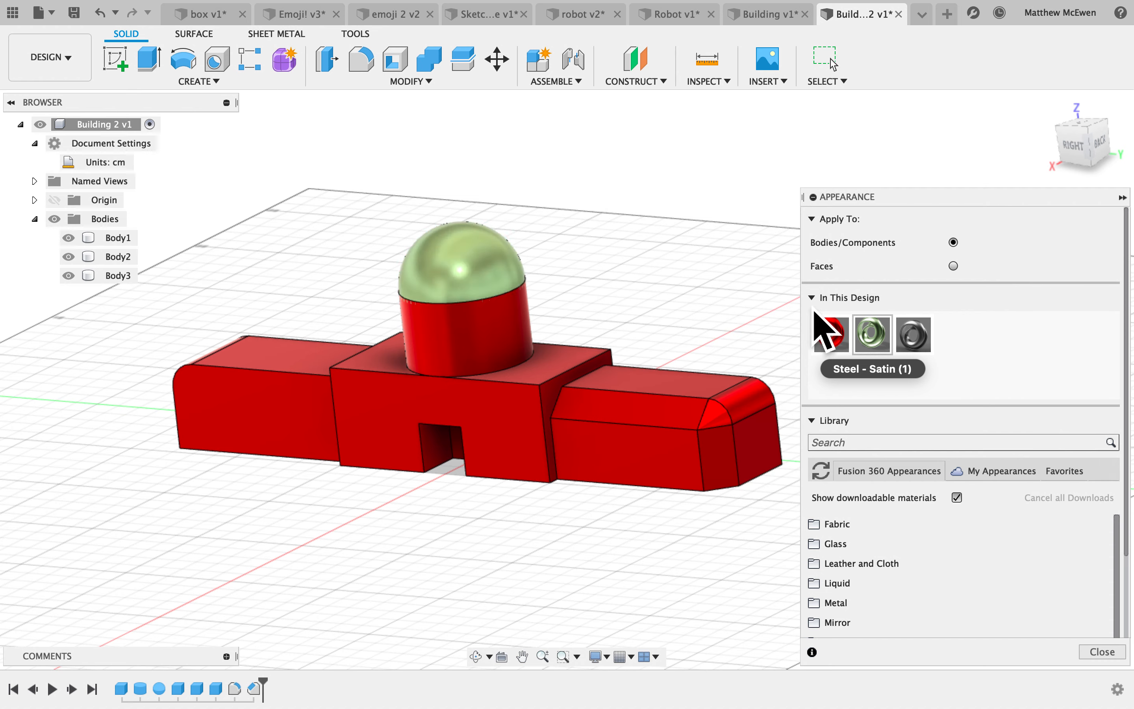
left_click_drag(907, 349, 501, 349)
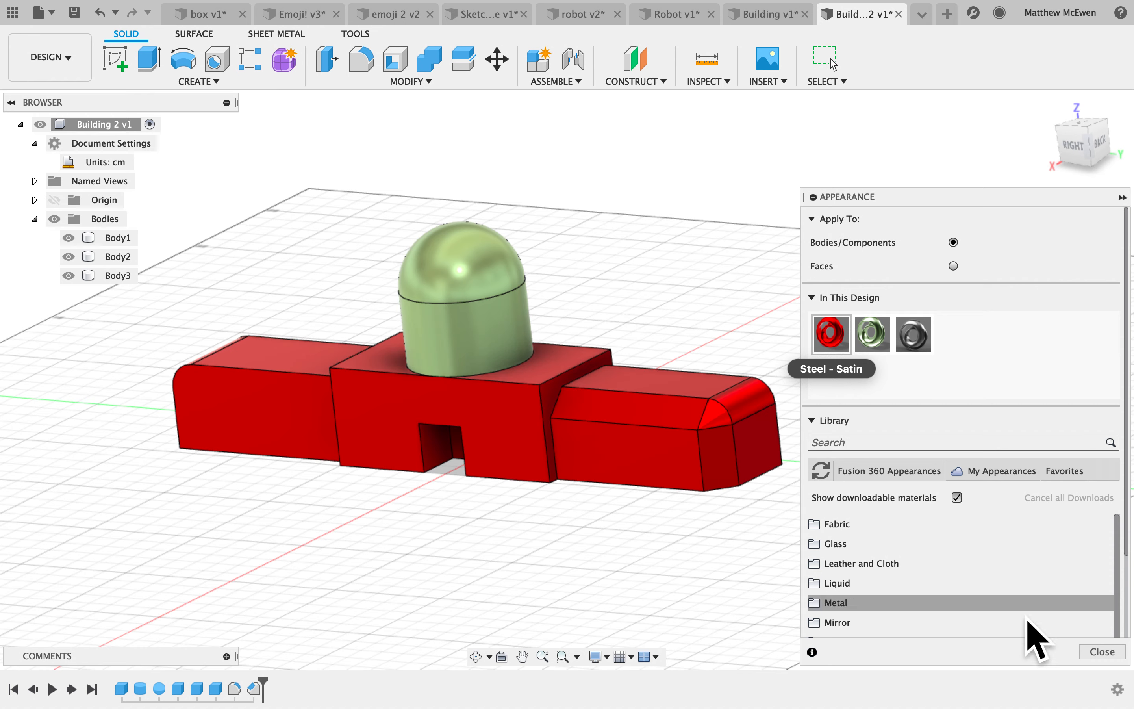
left_click(1109, 657)
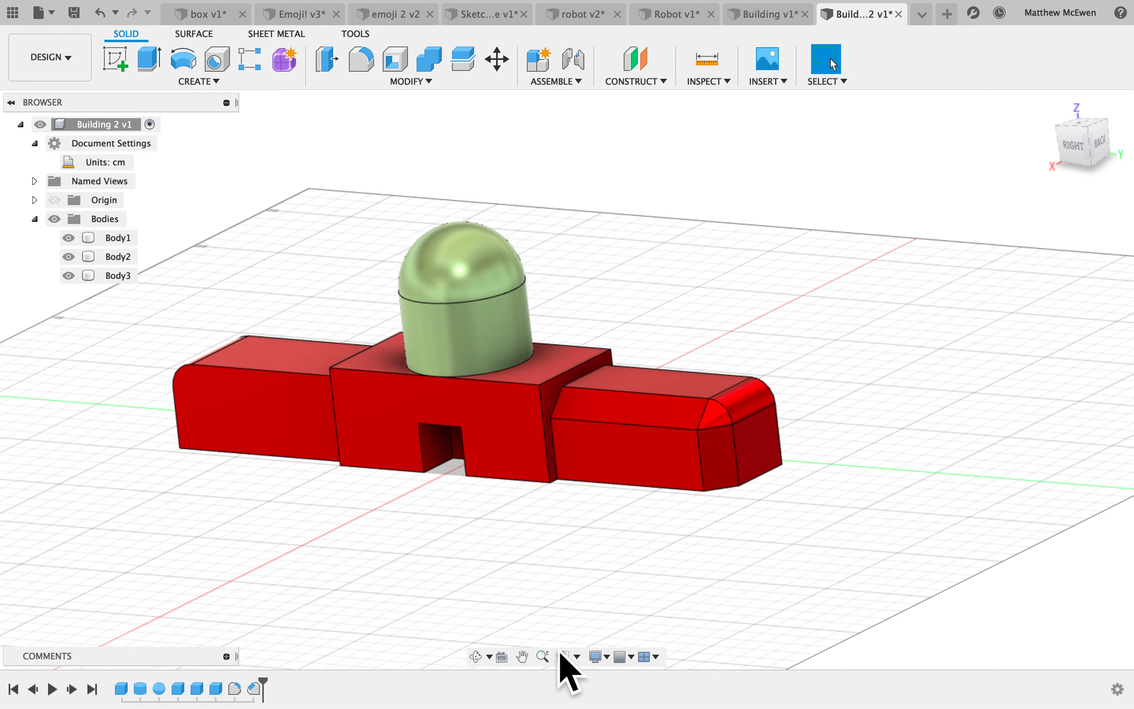
middle_click_drag(558, 650, 560, 675)
mouse_move(581, 707)
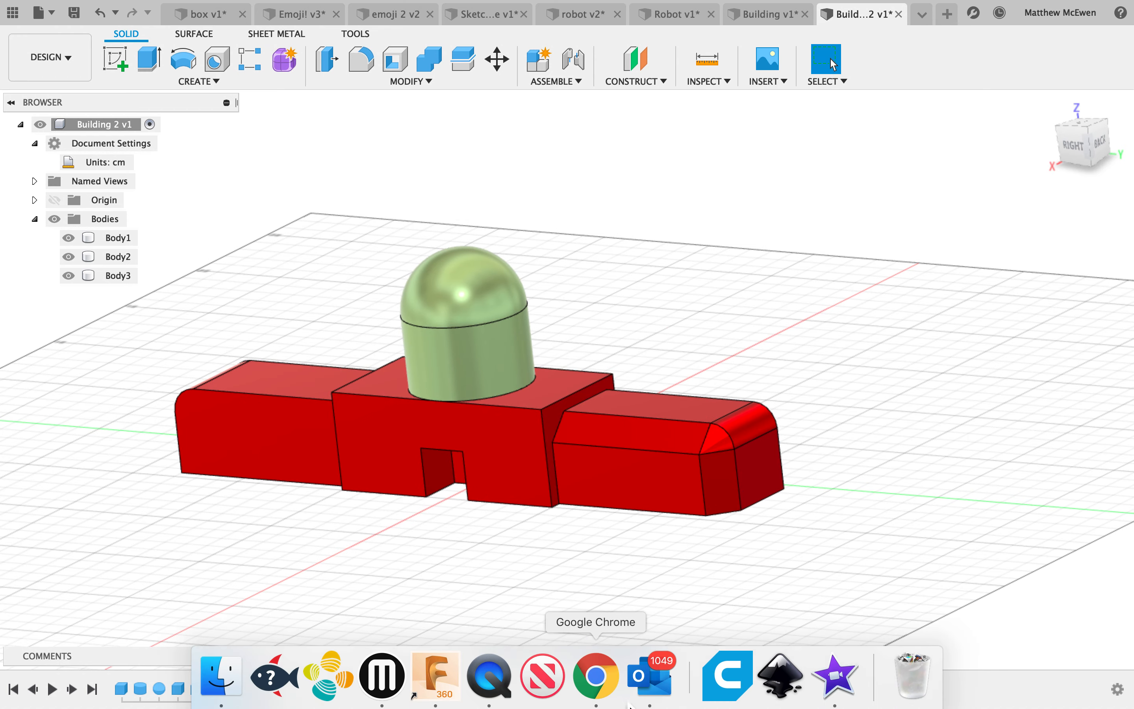
right_click(503, 679)
left_click(560, 529)
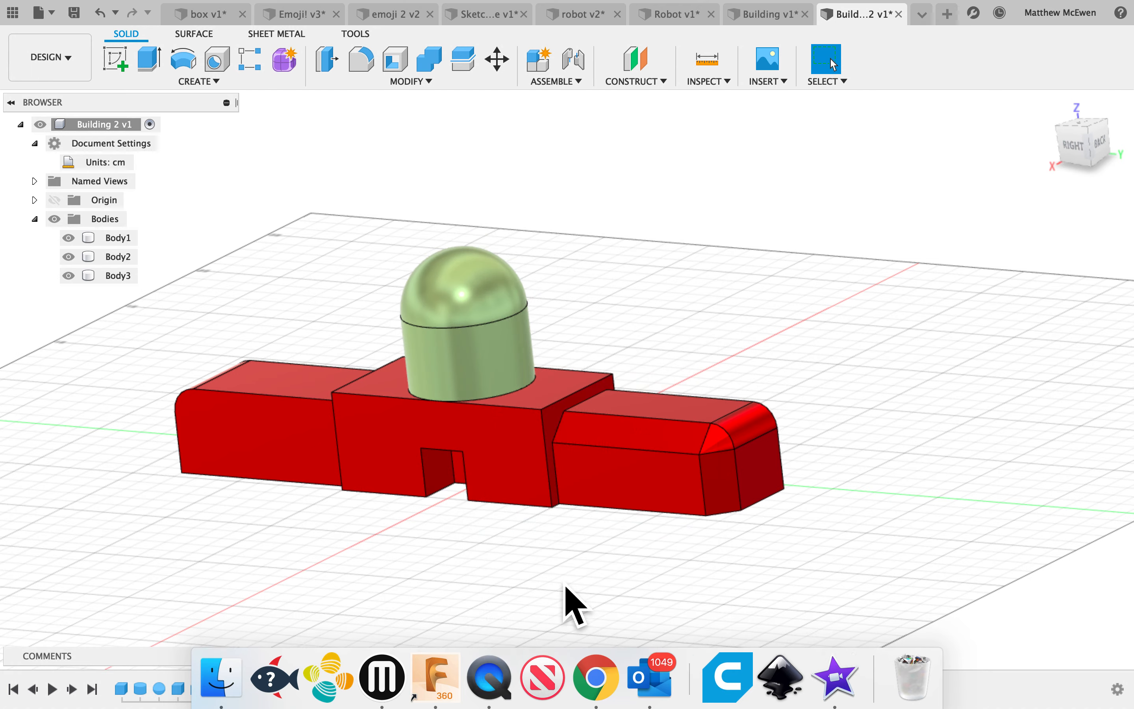